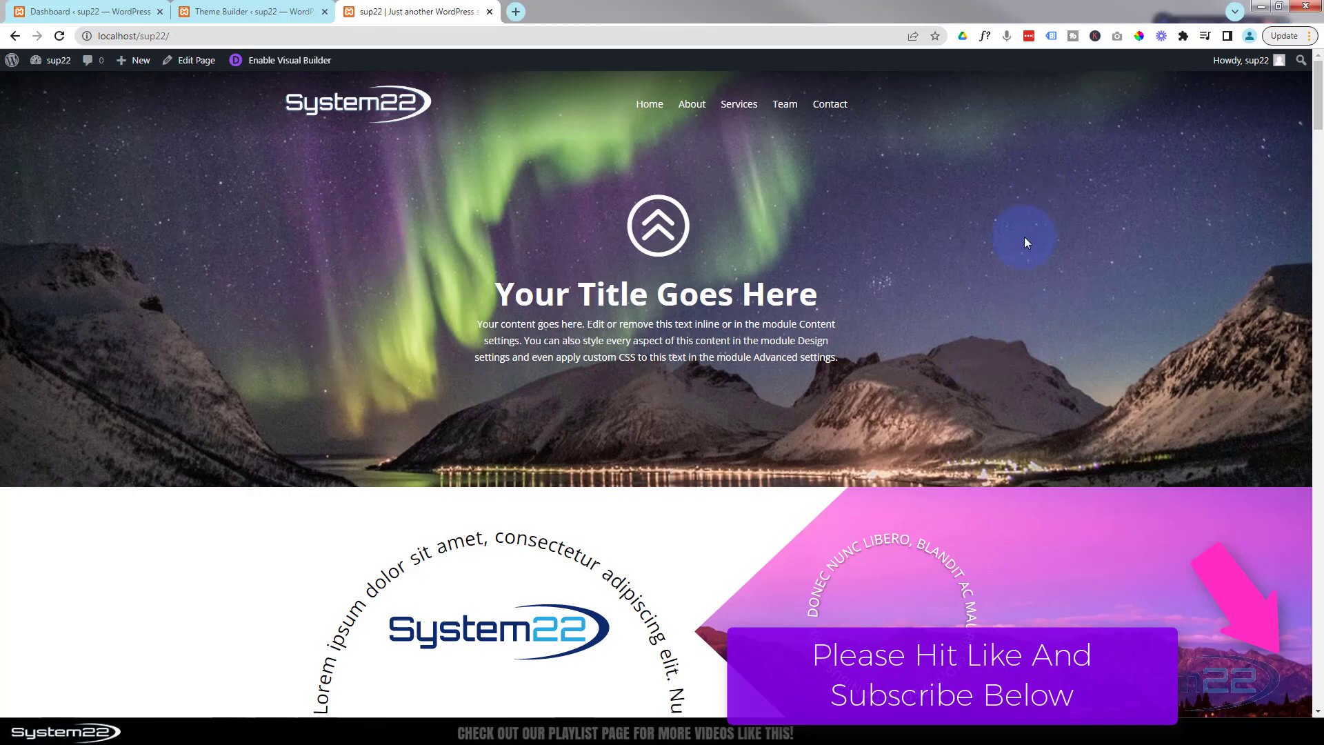
- Examine the homepage's transparent header over the page content, compare it with the About page's header, and return to the homepage
{"action": "scroll", "coordinate": [1025, 241], "scroll_direction": "down", "scroll_amount": 4}
{"action": "scroll", "coordinate": [1025, 242], "scroll_direction": "down", "scroll_amount": 4}
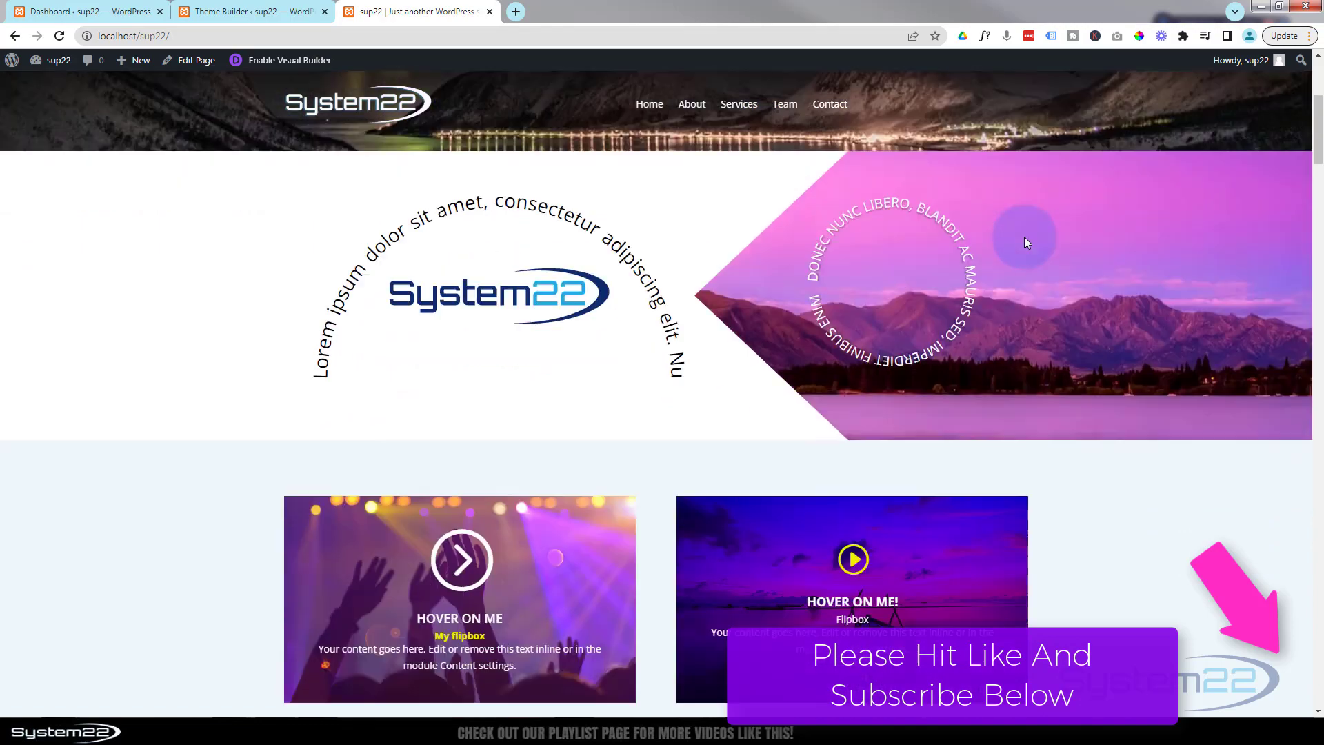
{"action": "scroll", "coordinate": [1026, 241], "scroll_direction": "down", "scroll_amount": 1}
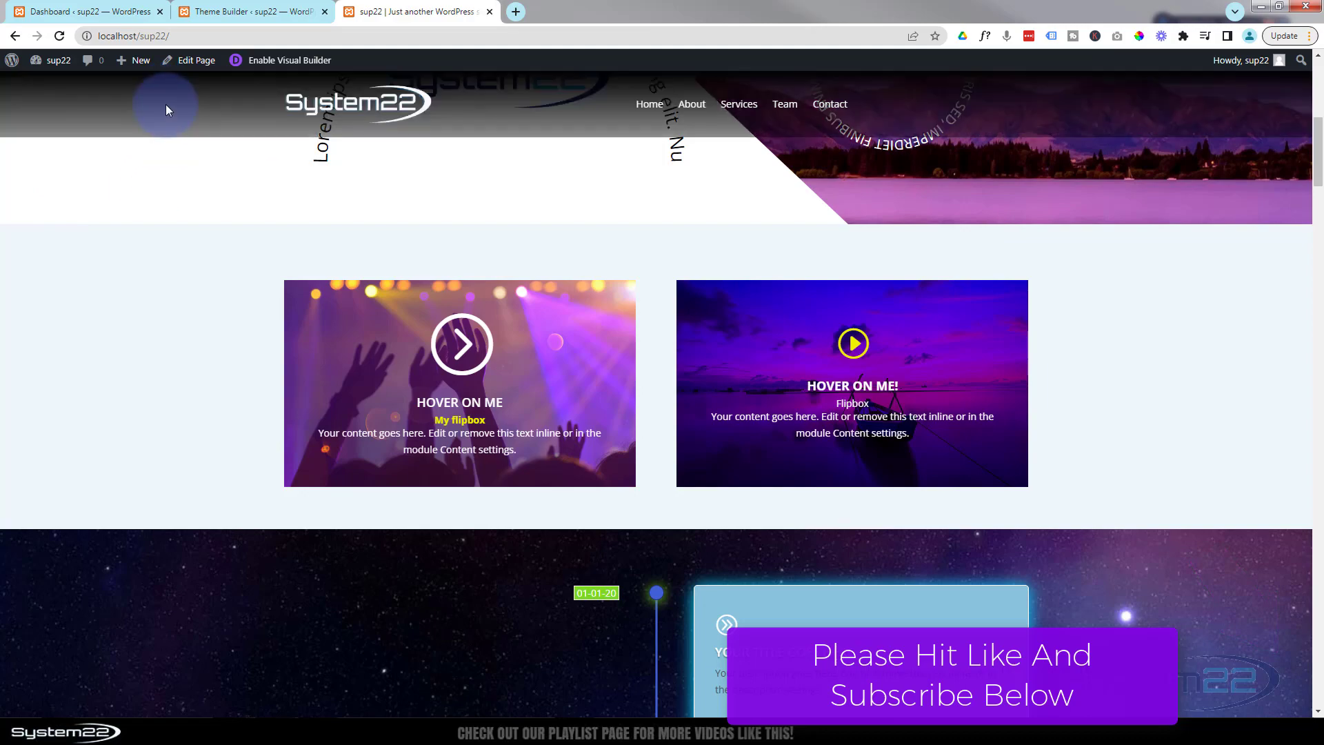
{"action": "scroll", "coordinate": [162, 119], "scroll_direction": "up", "scroll_amount": 1}
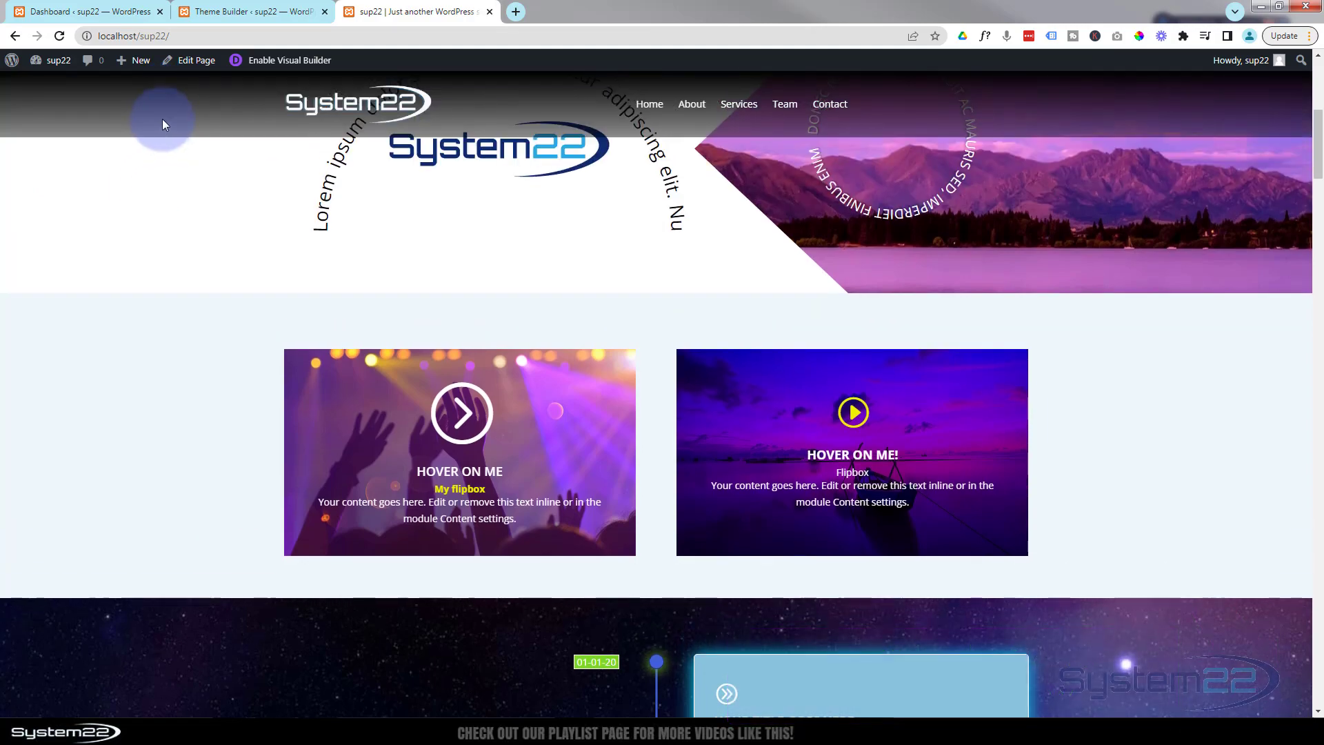
{"action": "scroll", "coordinate": [166, 255], "scroll_direction": "up", "scroll_amount": 7}
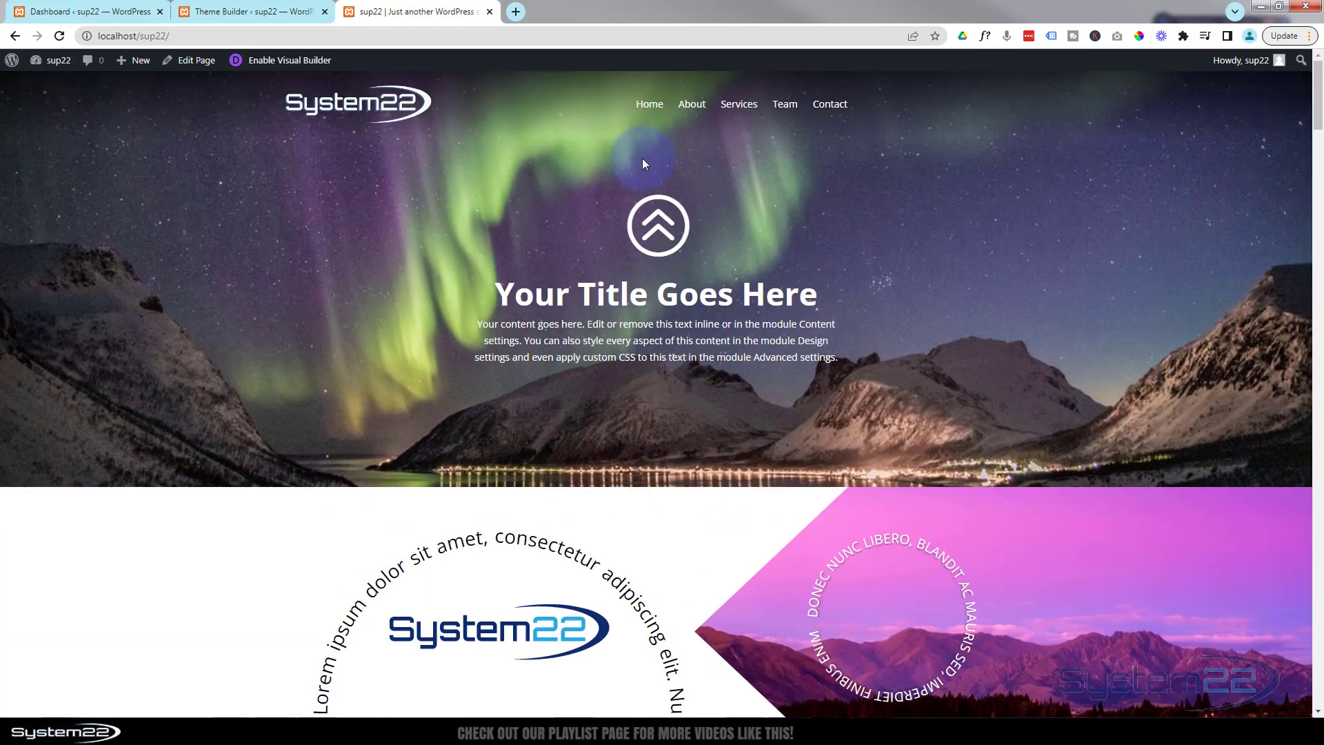
{"action": "left_click", "coordinate": [692, 104]}
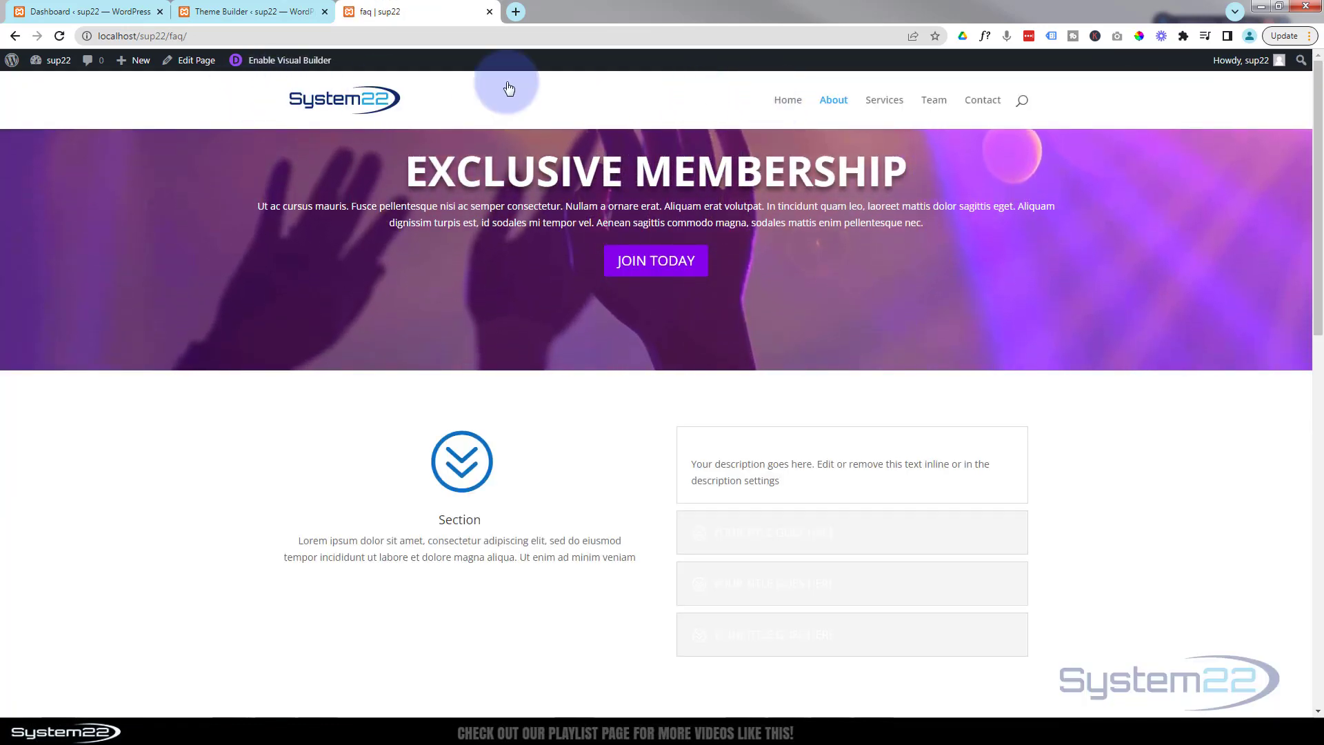
{"action": "left_click", "coordinate": [788, 105]}
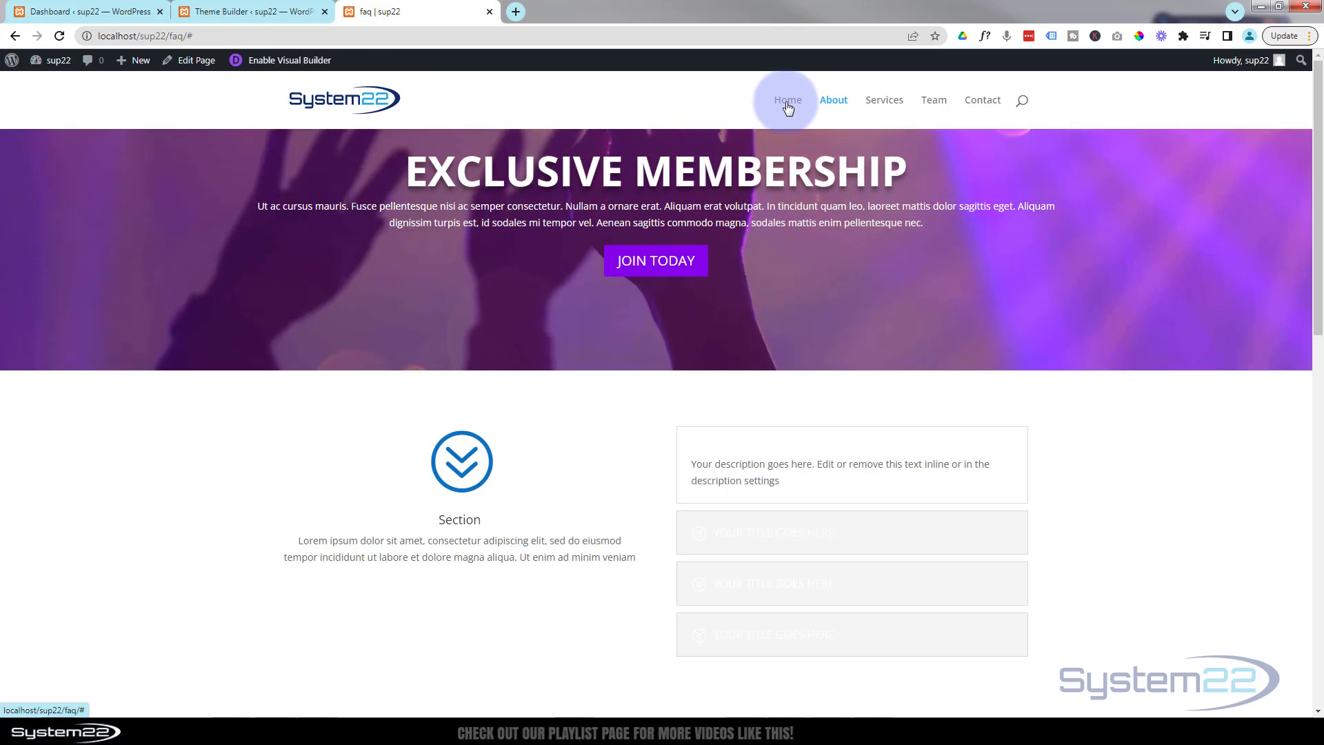
{"action": "left_click", "coordinate": [311, 96]}
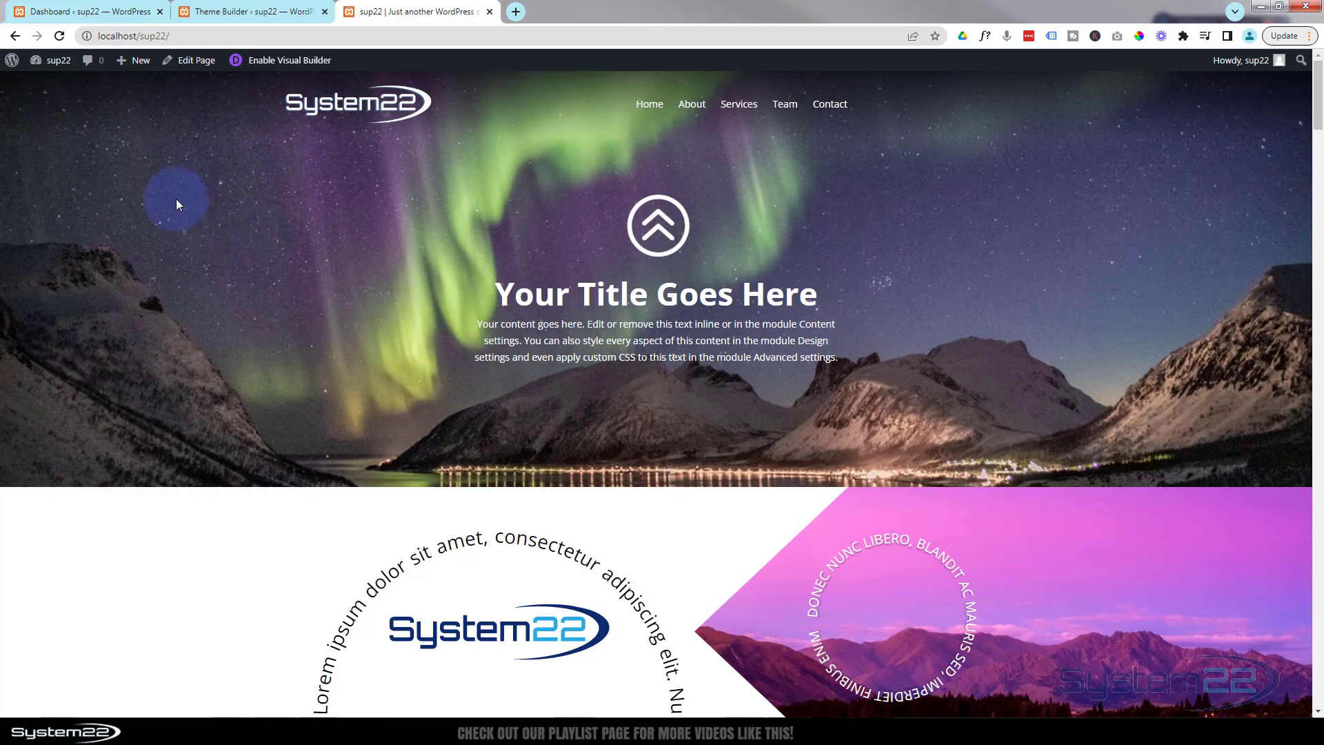
- Delete the custom header from the Homepage template in the Divi Theme Builder and save the changes
{"action": "left_click", "coordinate": [65, 12]}
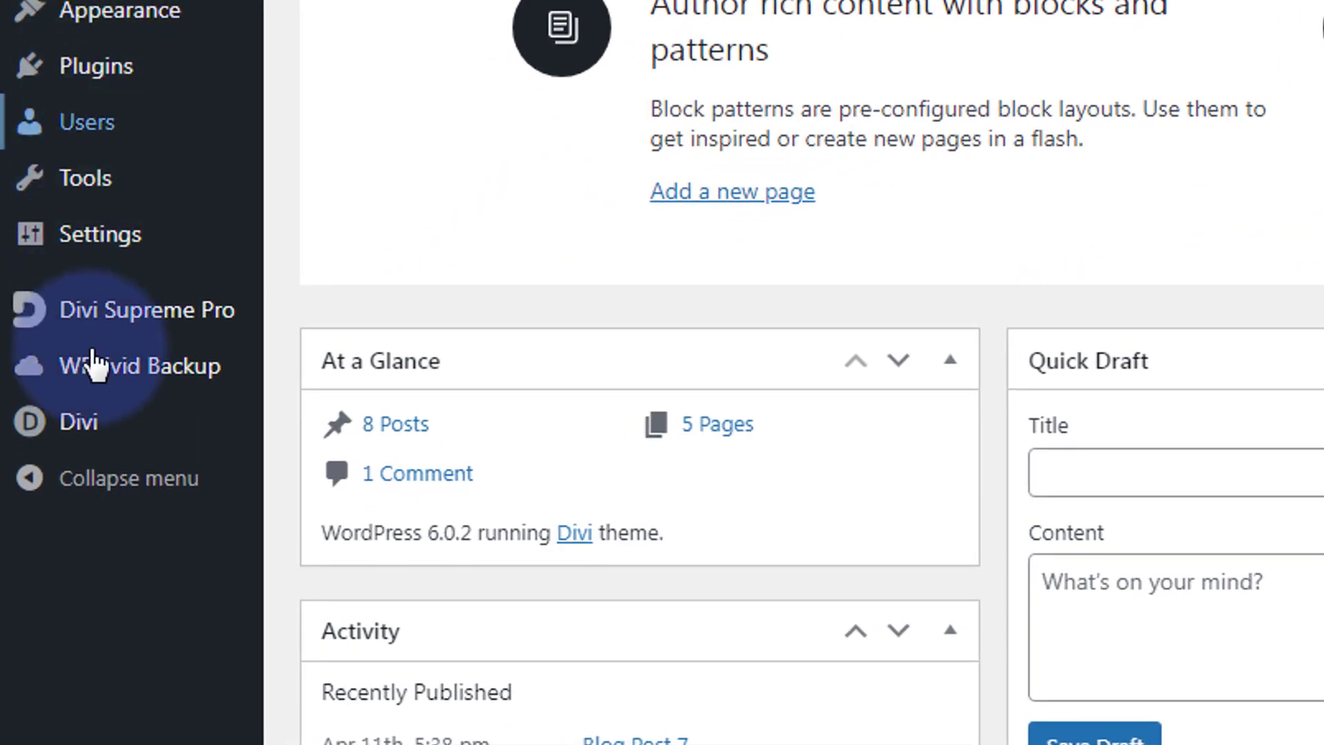
{"action": "mouse_move", "coordinate": [38, 499]}
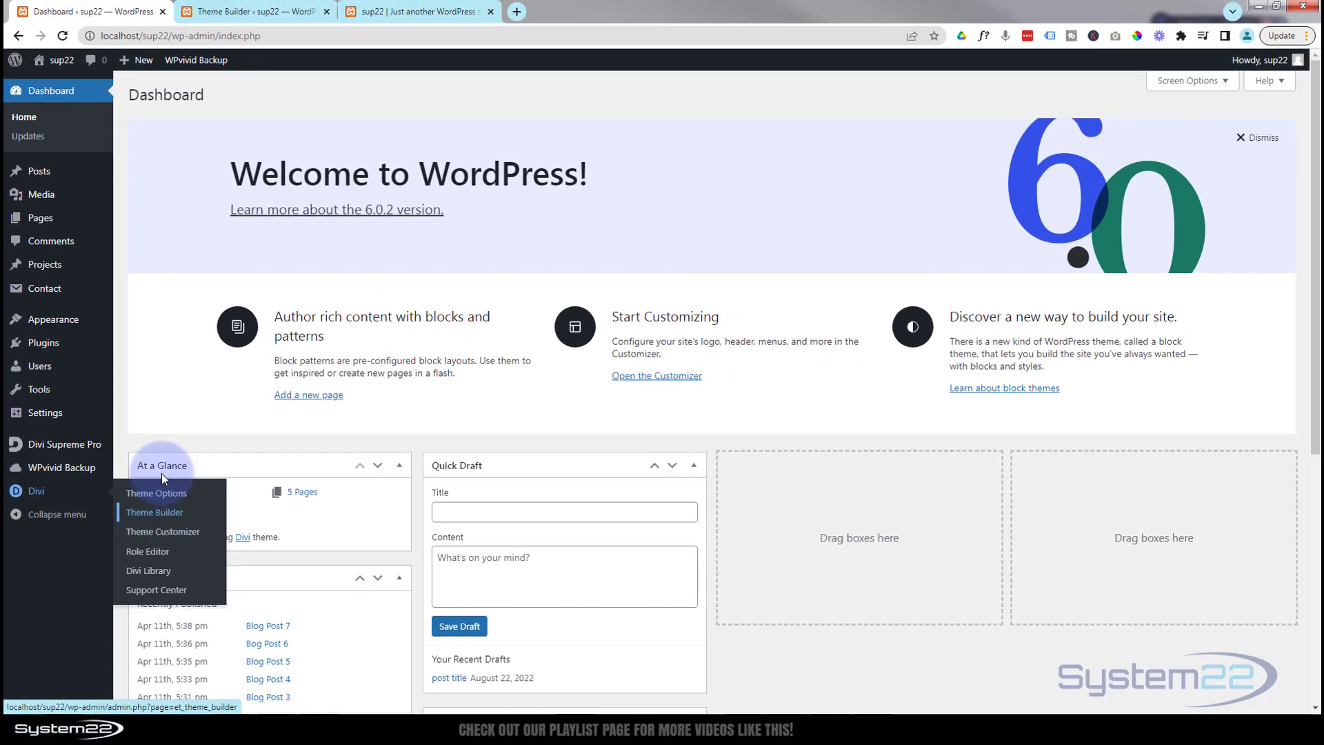
{"action": "left_click", "coordinate": [249, 509]}
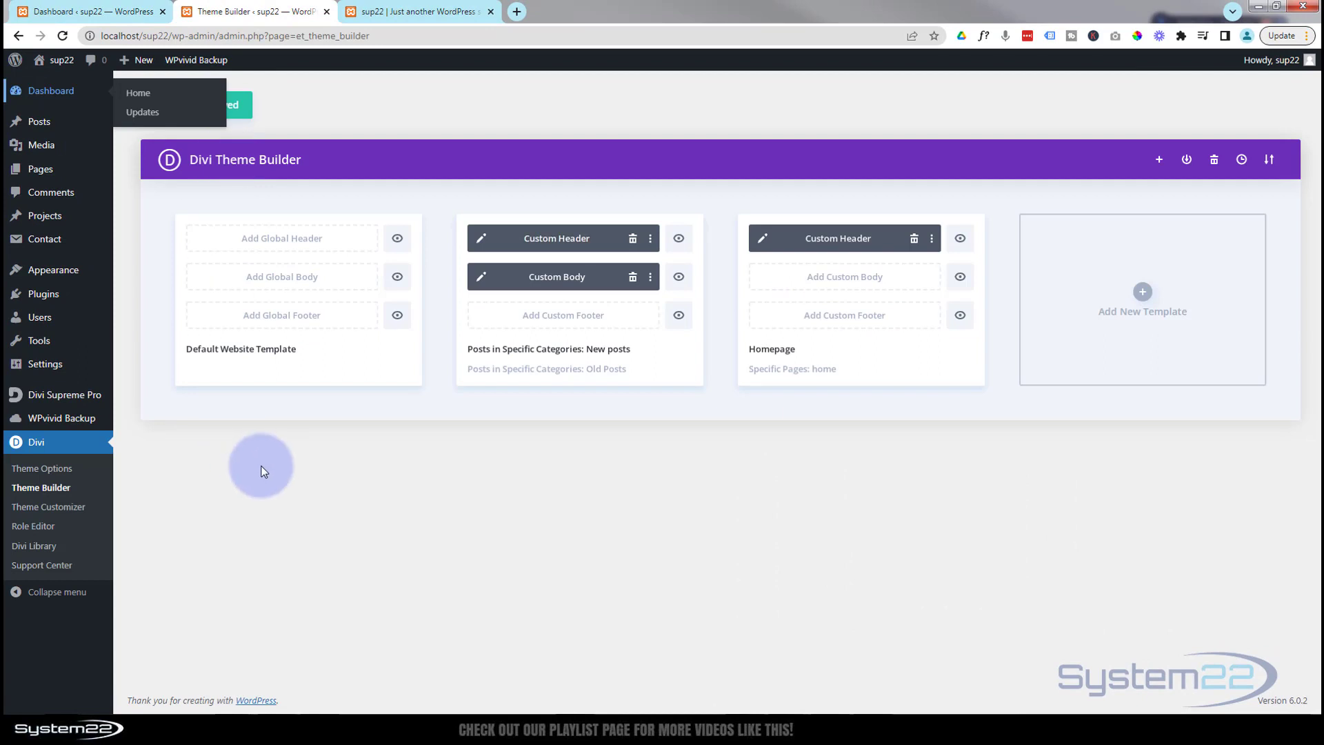
{"action": "left_click", "coordinate": [914, 238]}
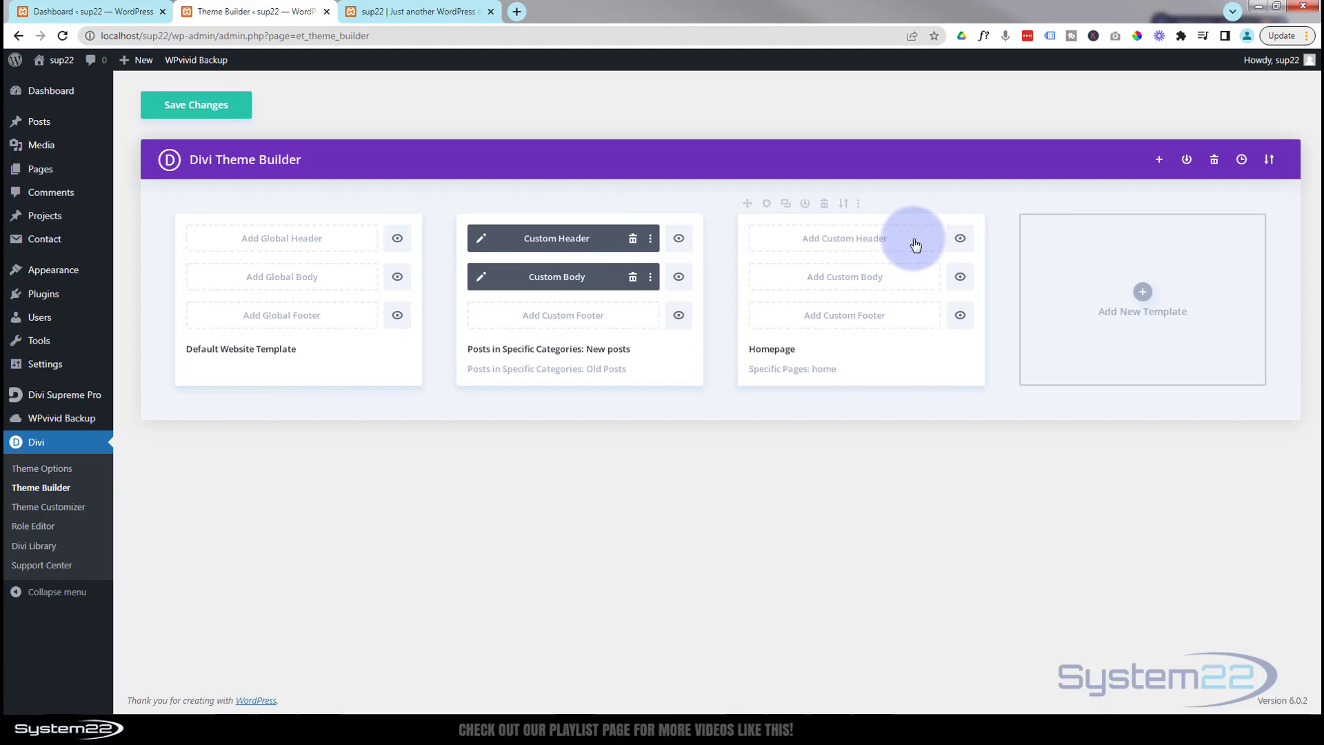
{"action": "left_click", "coordinate": [205, 105]}
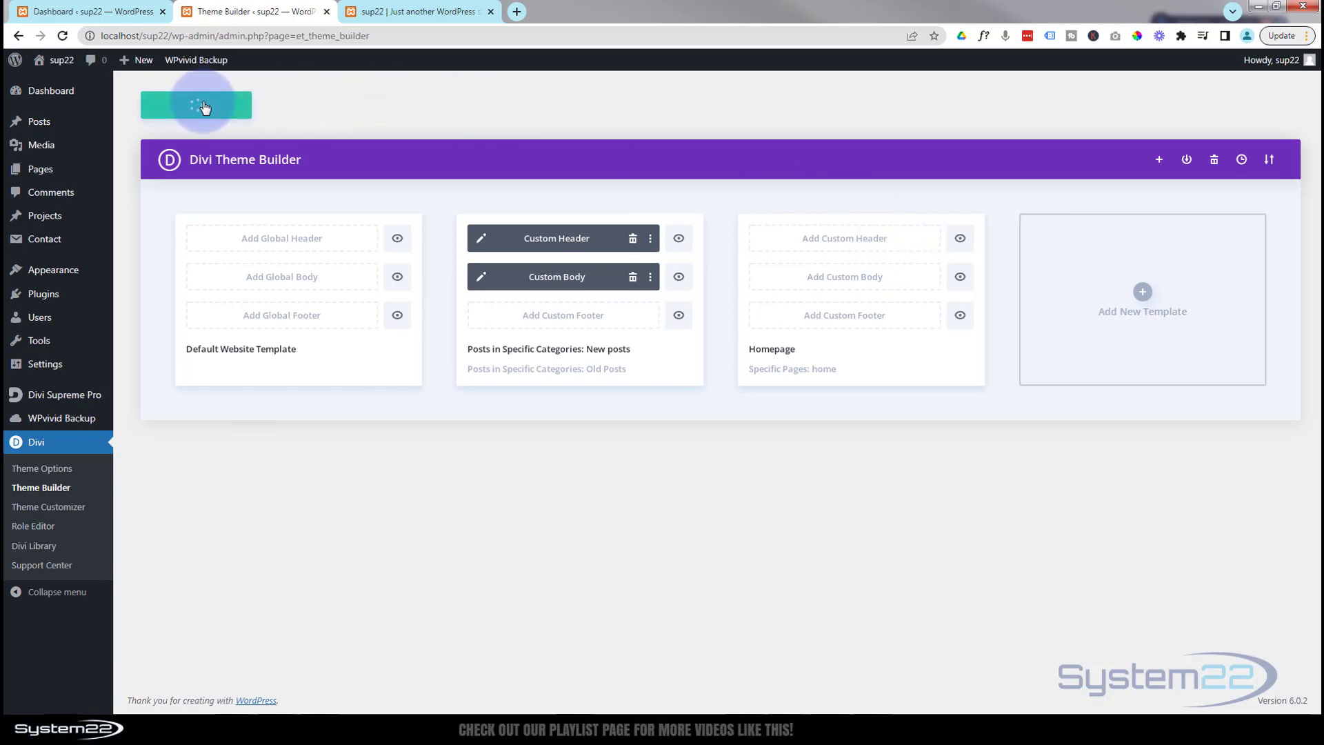
- Reload the live homepage and examine its header against the page content
{"action": "left_click", "coordinate": [400, 13]}
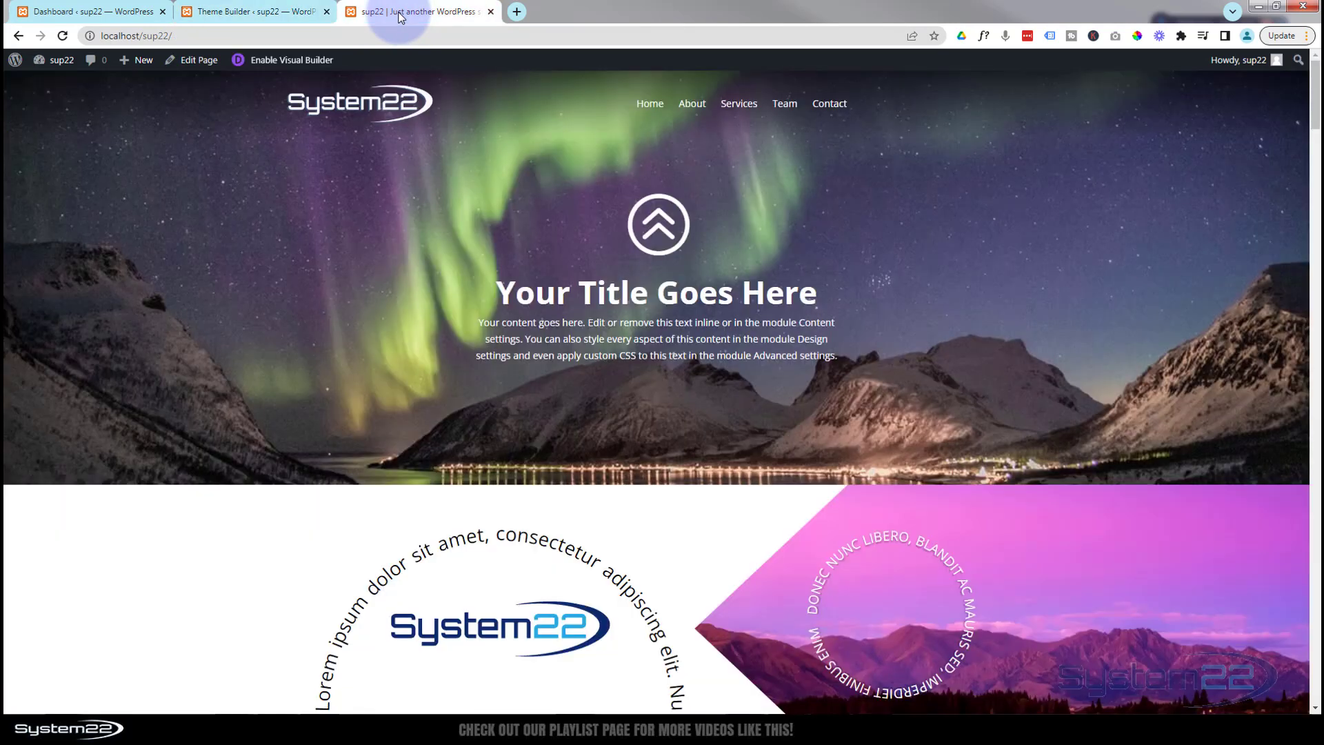
{"action": "left_click", "coordinate": [63, 36]}
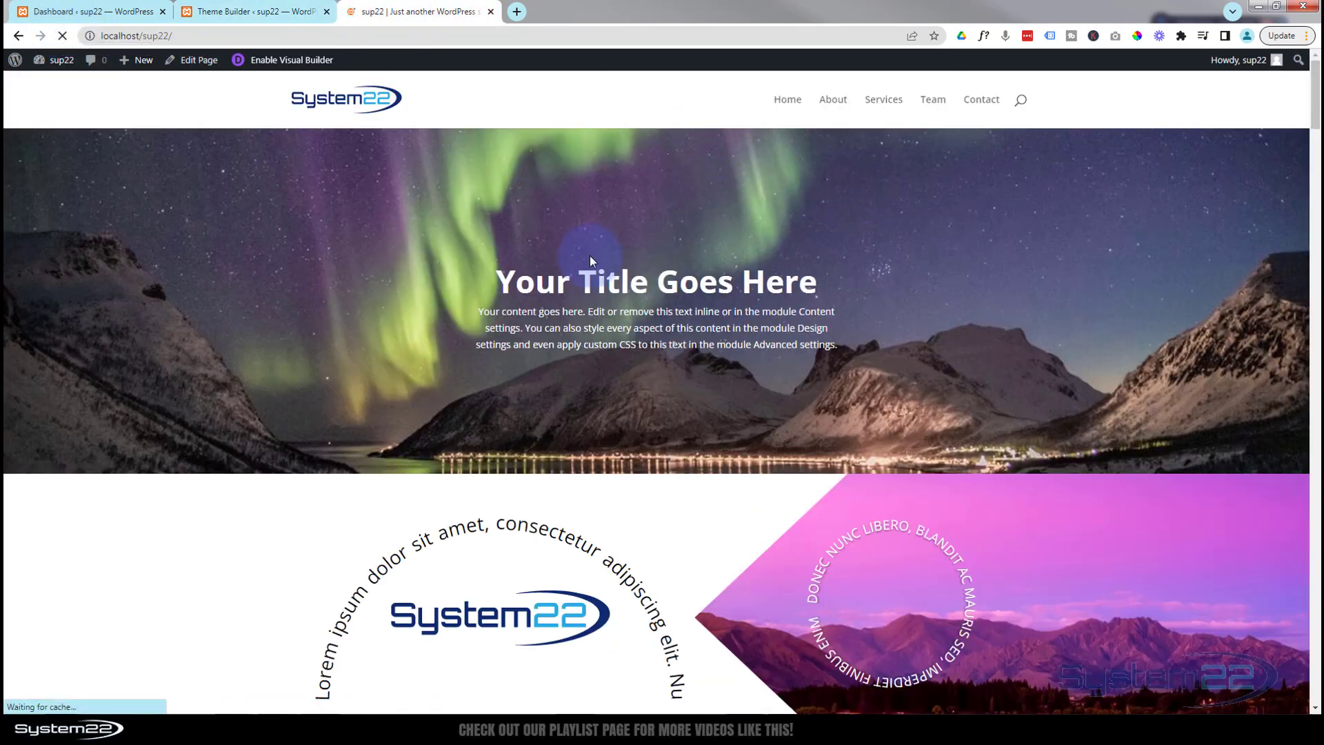
{"action": "scroll", "coordinate": [589, 253], "scroll_direction": "down", "scroll_amount": 4}
{"action": "scroll", "coordinate": [578, 251], "scroll_direction": "up", "scroll_amount": 4}
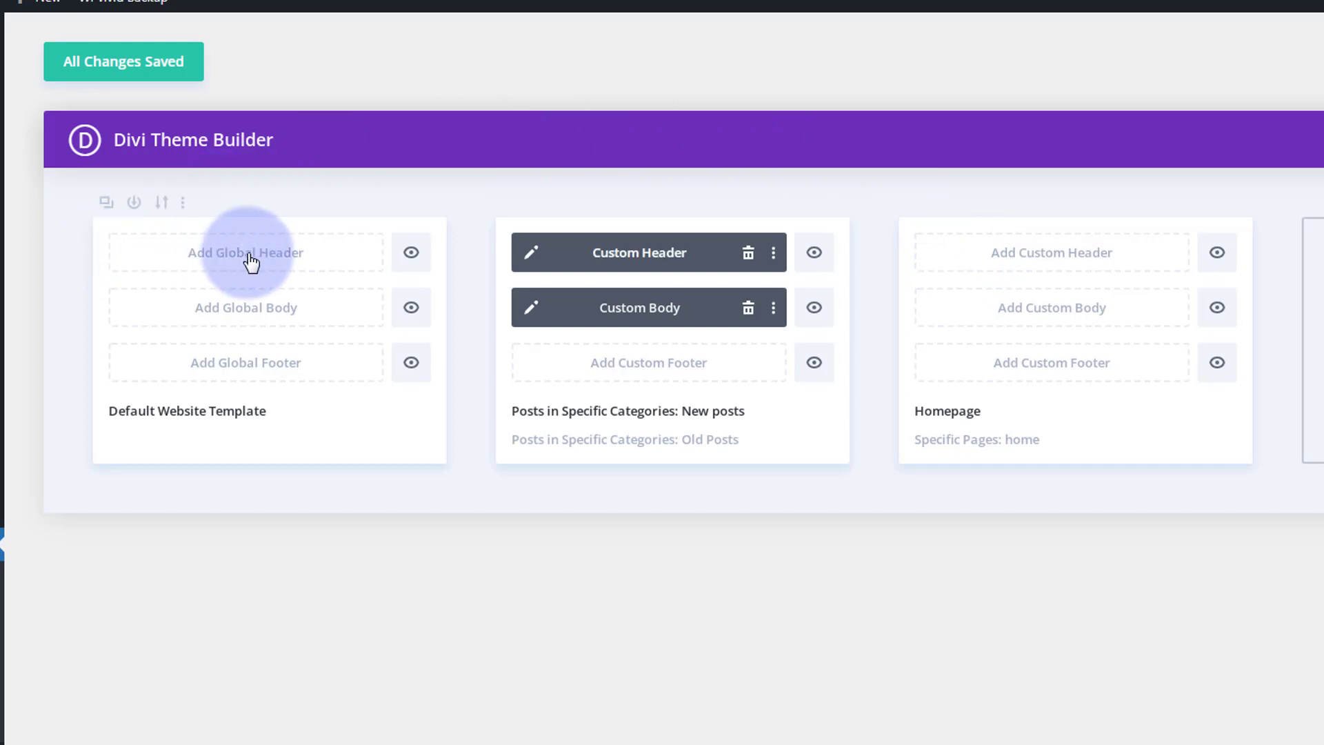
- Start building a custom header for the Homepage template and insert a single-column row in its section
{"action": "left_click", "coordinate": [1038, 266]}
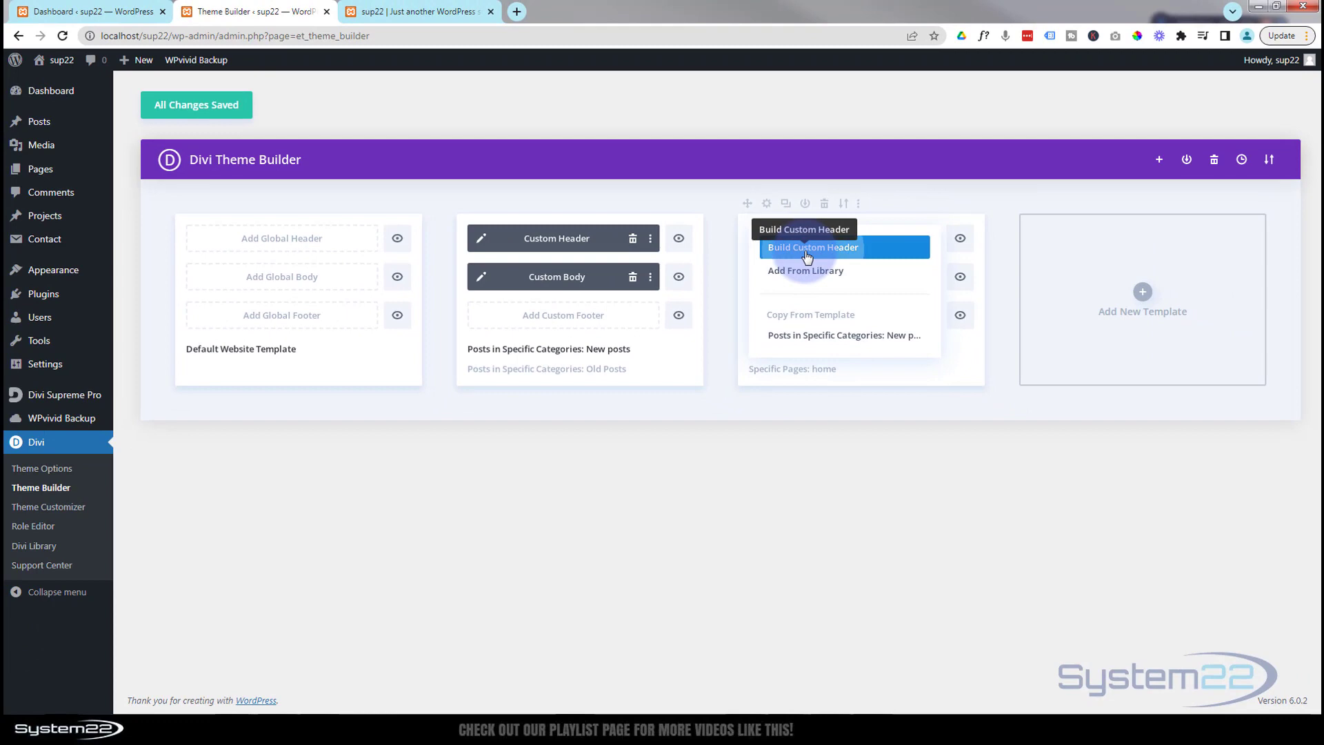
{"action": "left_click", "coordinate": [993, 268]}
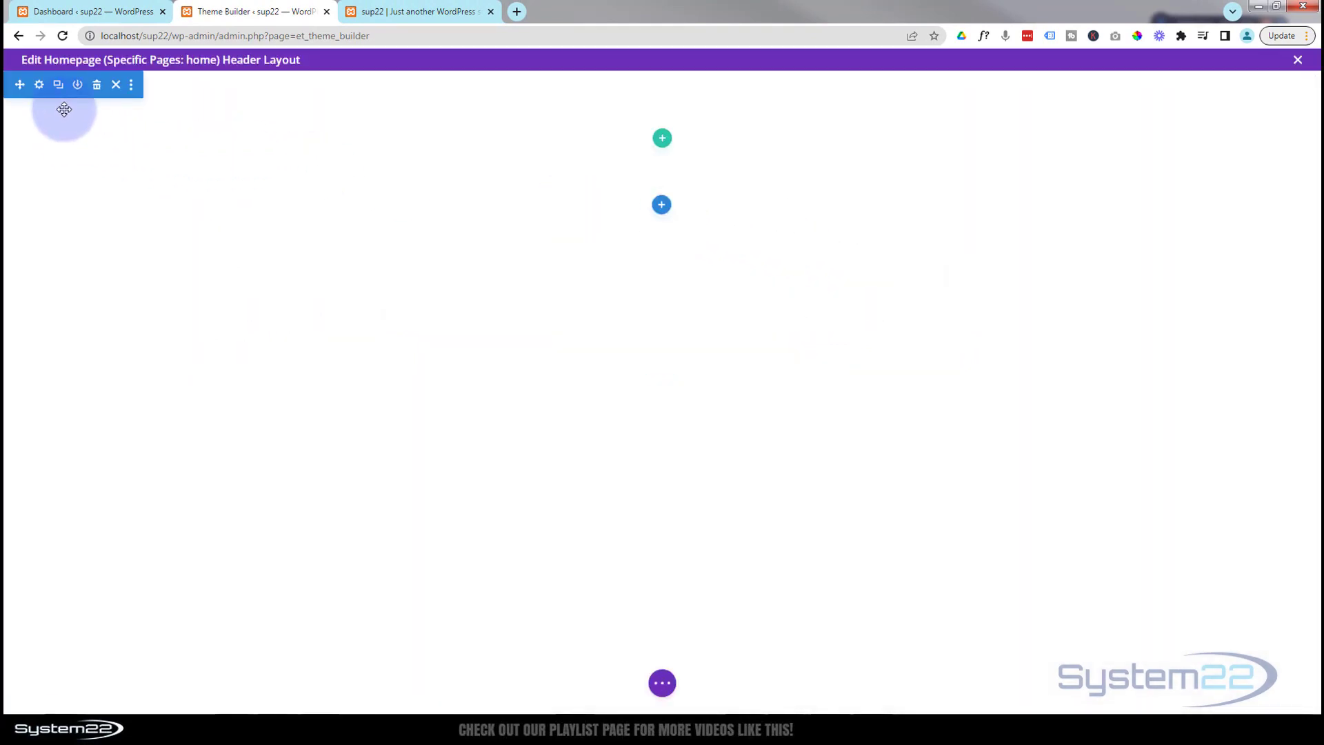
{"action": "left_click", "coordinate": [662, 139]}
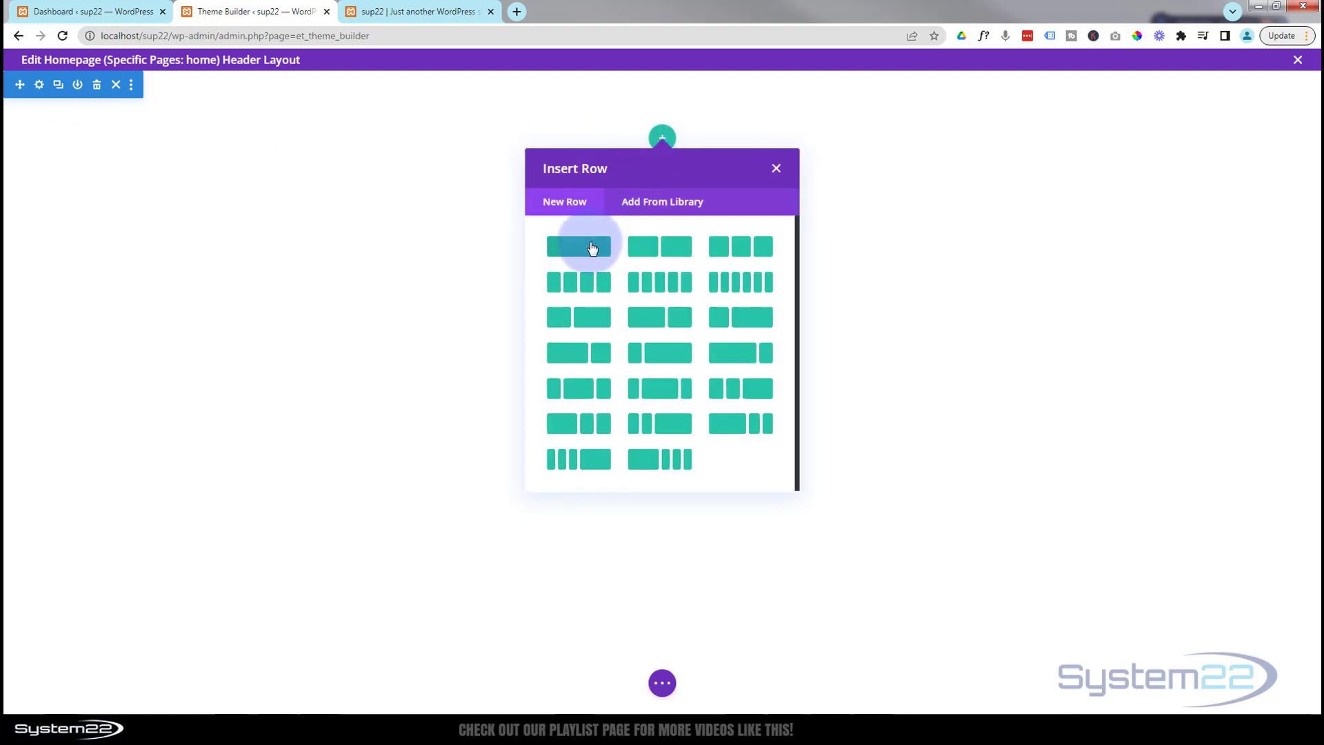
{"action": "left_click", "coordinate": [592, 249]}
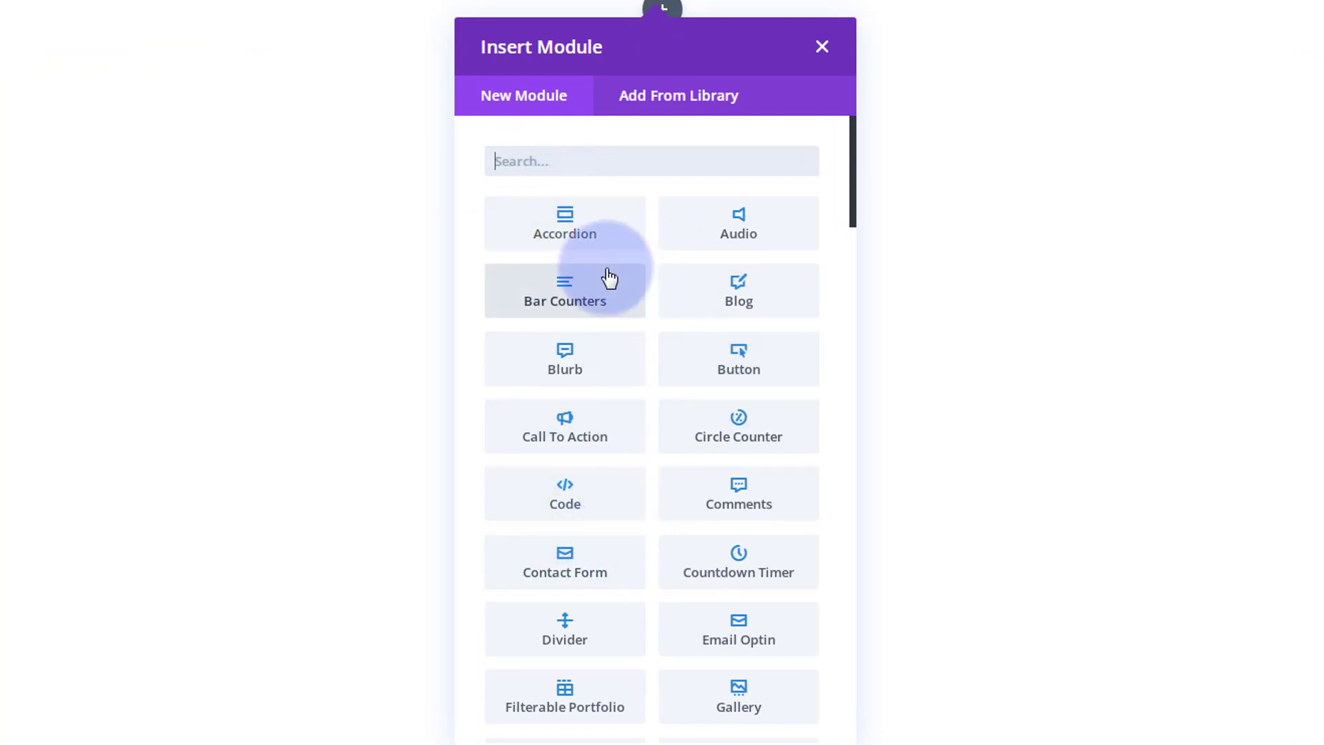
- Add a Menu module to the new header row
{"action": "scroll", "coordinate": [609, 278], "scroll_direction": "down", "scroll_amount": 5}
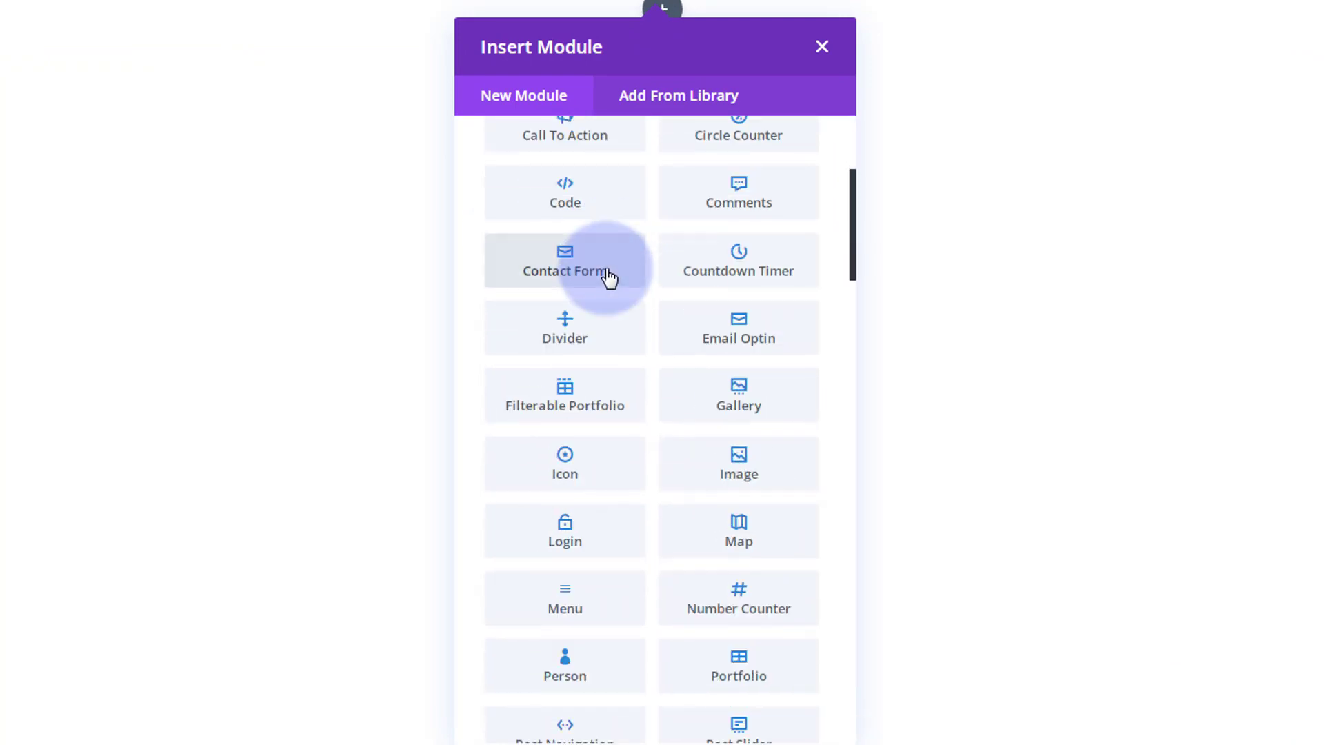
{"action": "scroll", "coordinate": [609, 278], "scroll_direction": "down", "scroll_amount": 2}
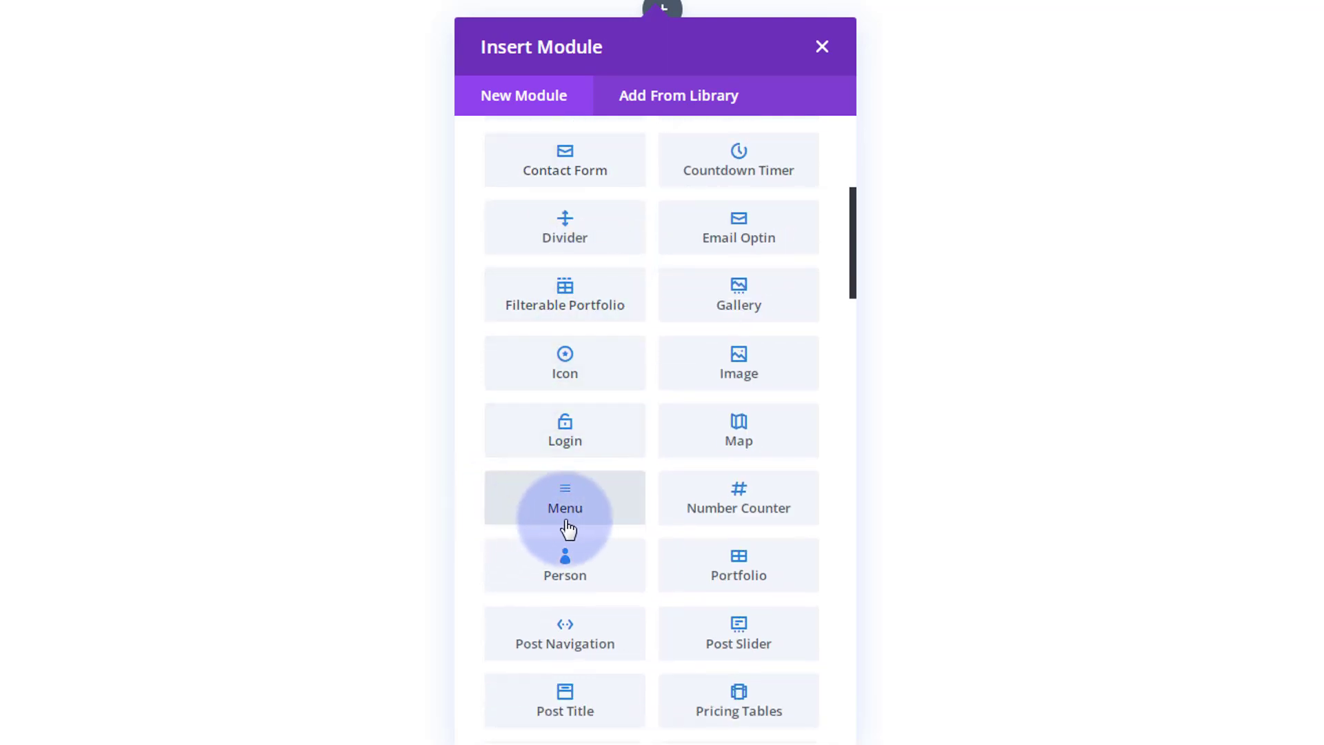
{"action": "left_click", "coordinate": [601, 512]}
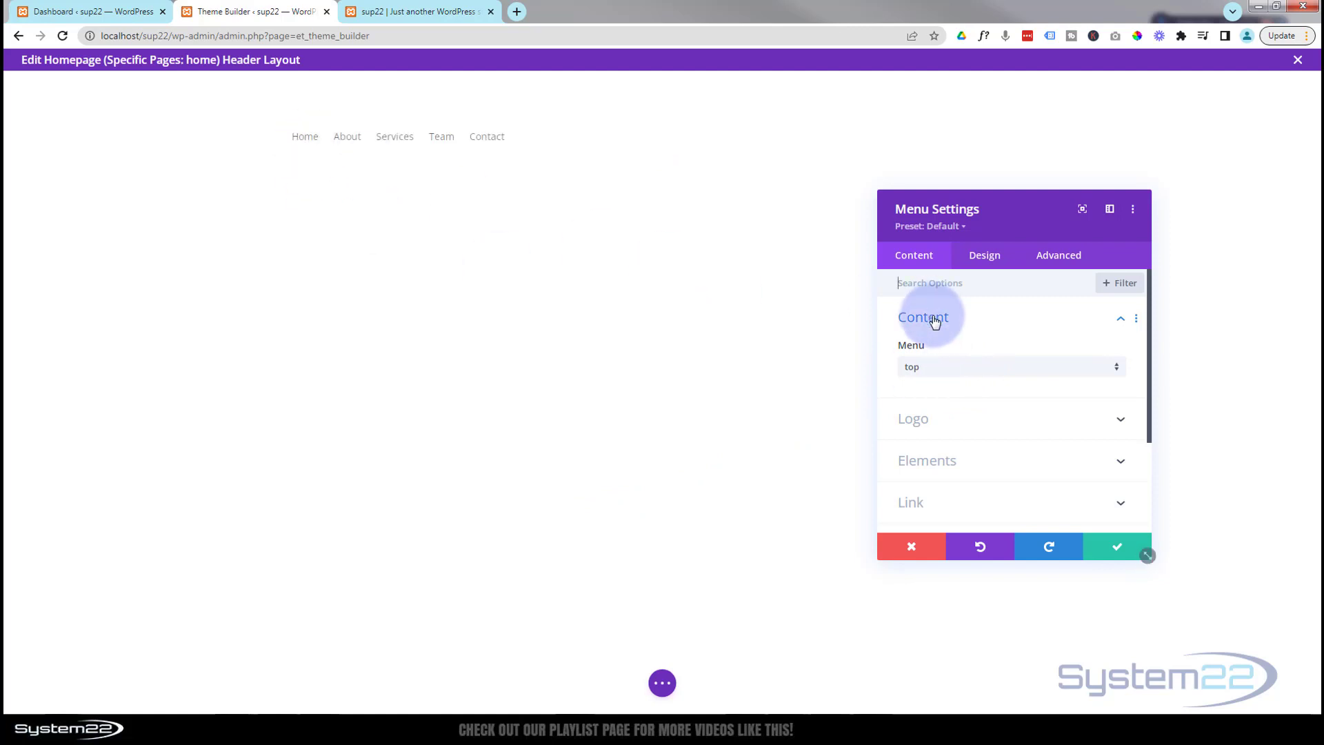
- Set the menu's logo to system22-white-b-shadow.png from the media library
{"action": "left_click", "coordinate": [960, 418]}
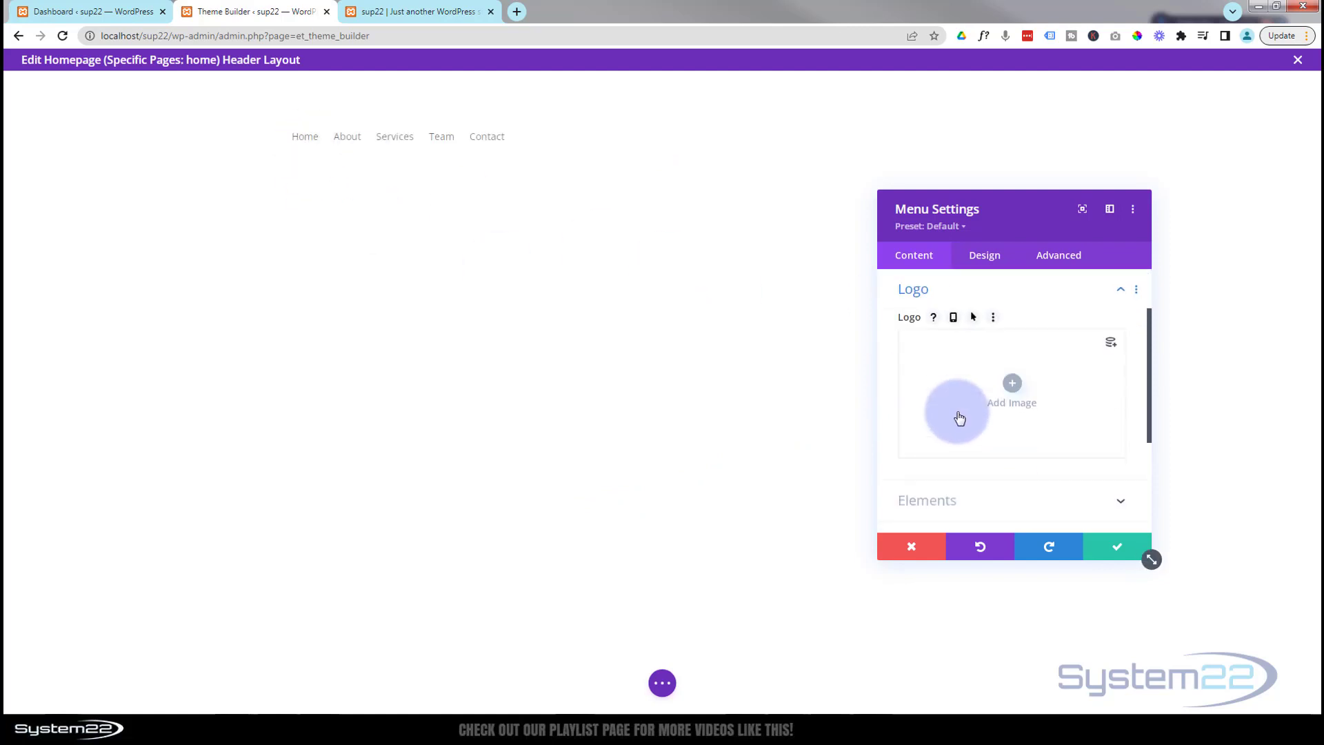
{"action": "left_click", "coordinate": [1017, 391]}
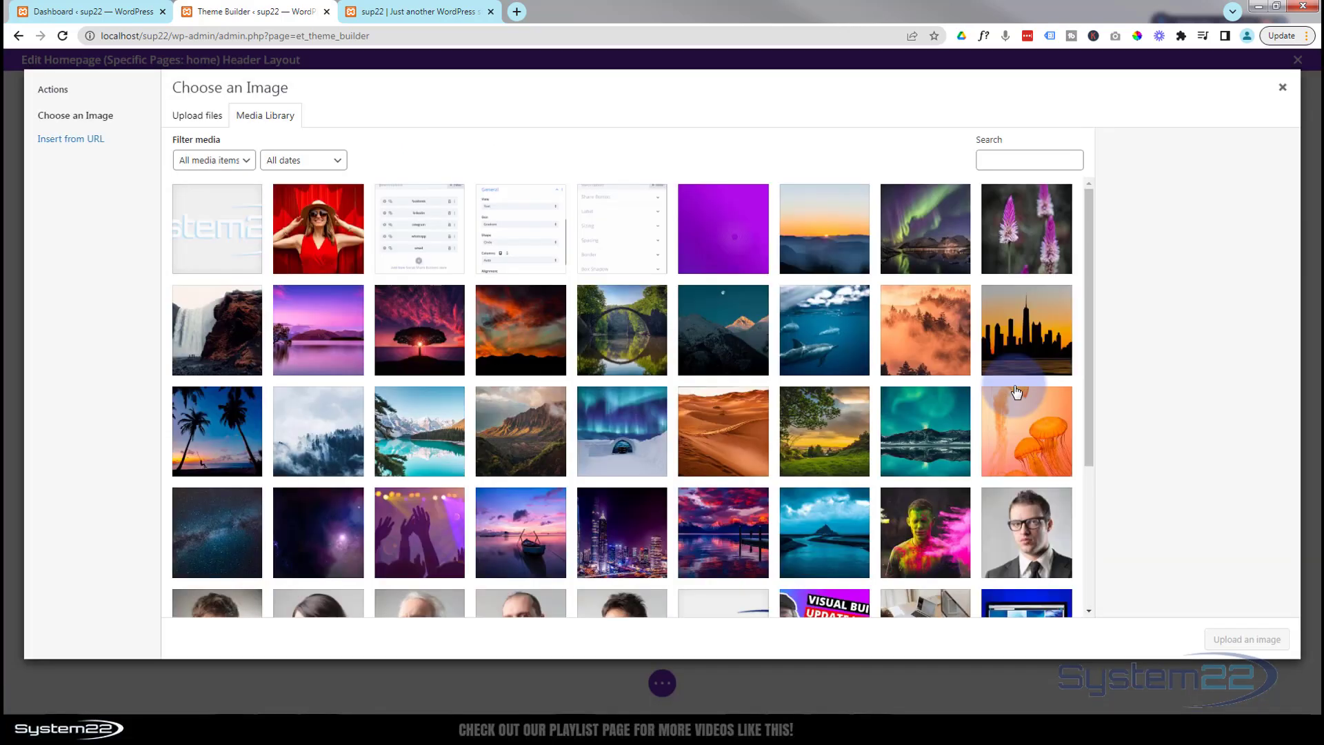
{"action": "left_click", "coordinate": [207, 231]}
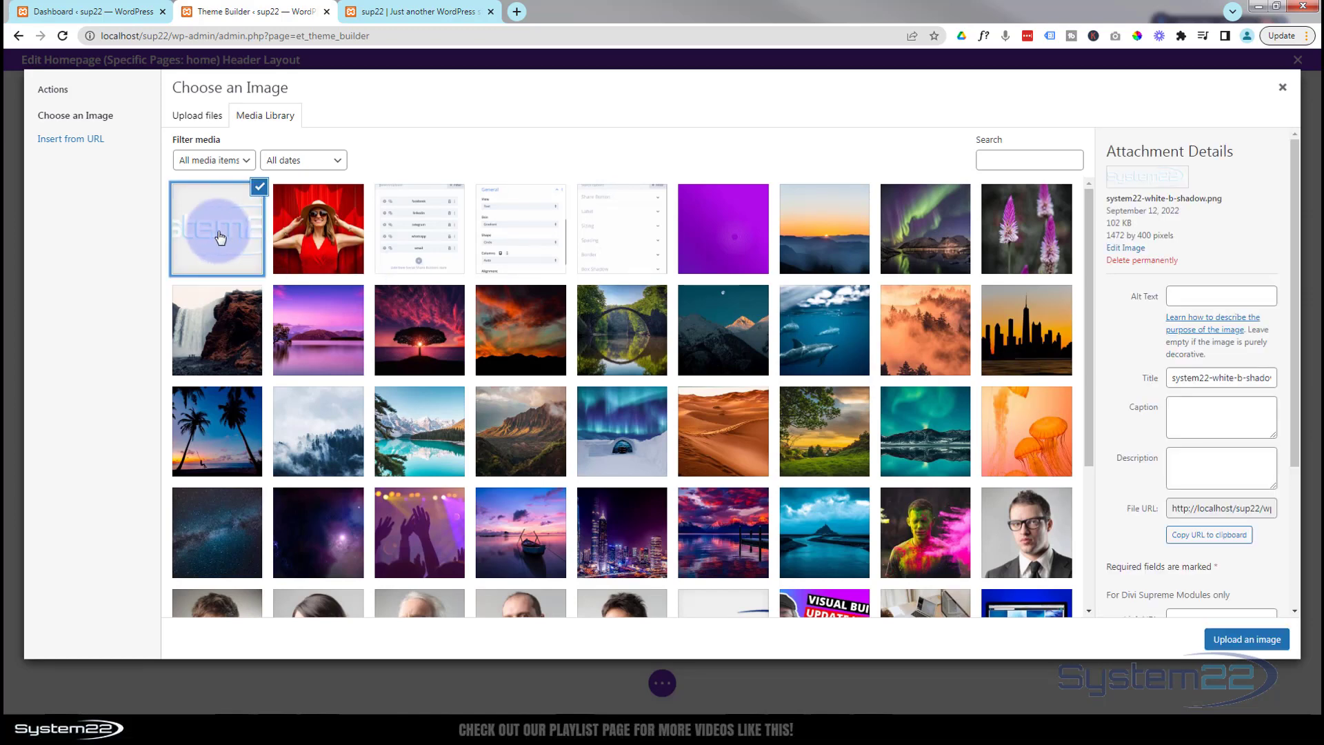
{"action": "left_click", "coordinate": [1239, 641]}
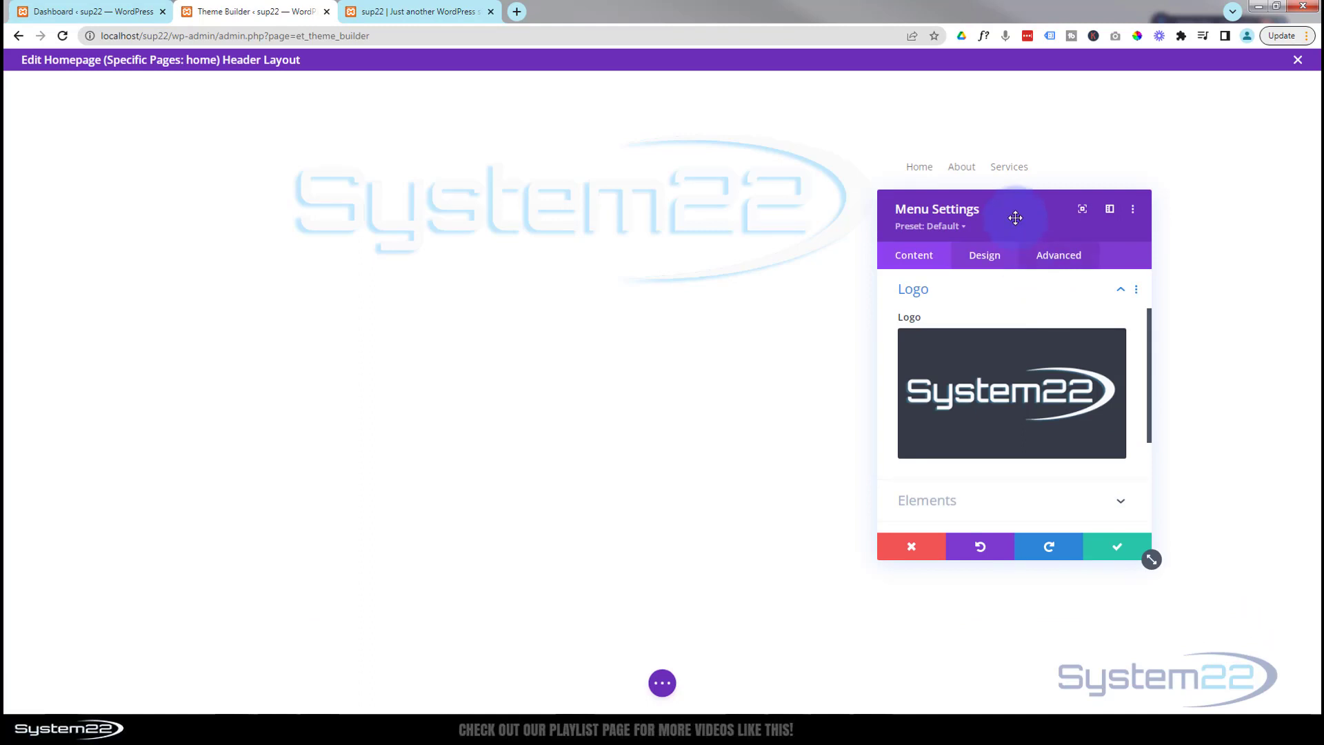
- Review the menu's shopping cart and search icon options and its remaining content settings
{"action": "left_click_drag", "start_coordinate": [1015, 216], "coordinate": [956, 319]}
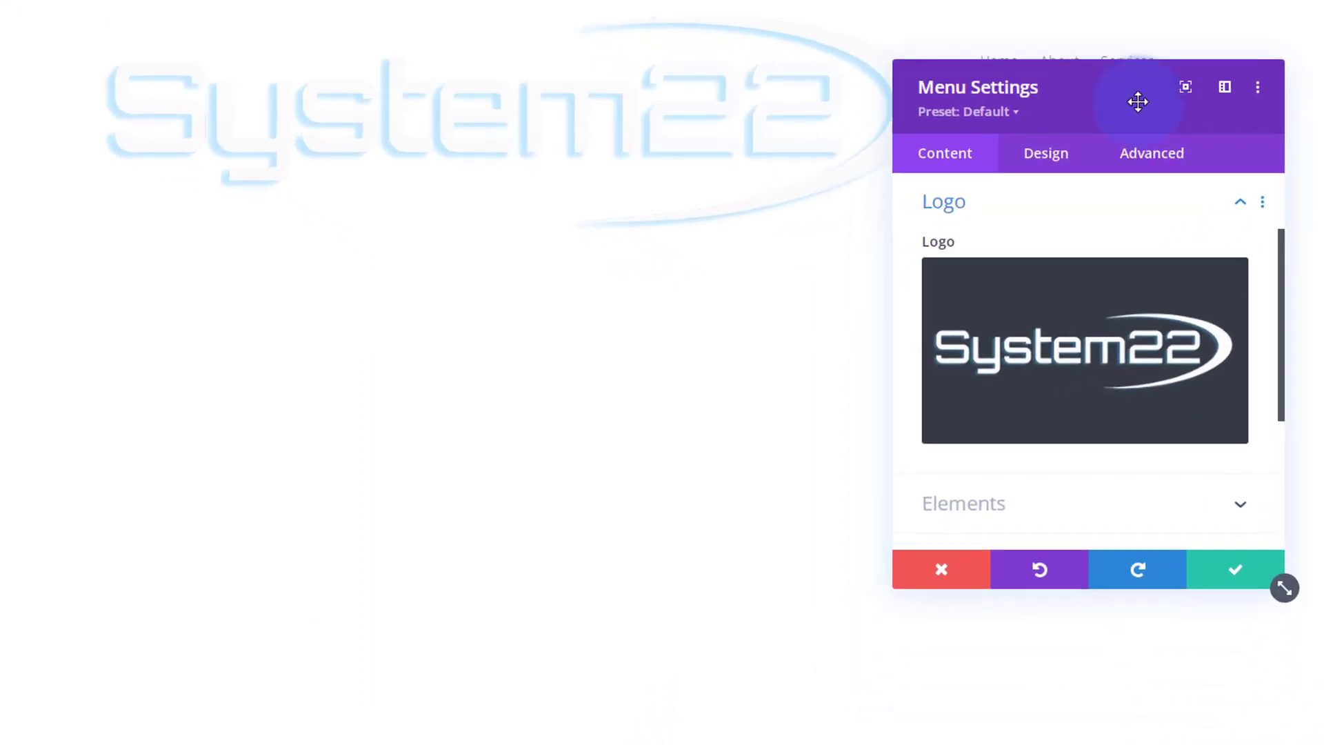
{"action": "scroll", "coordinate": [1097, 479], "scroll_direction": "down", "scroll_amount": 3}
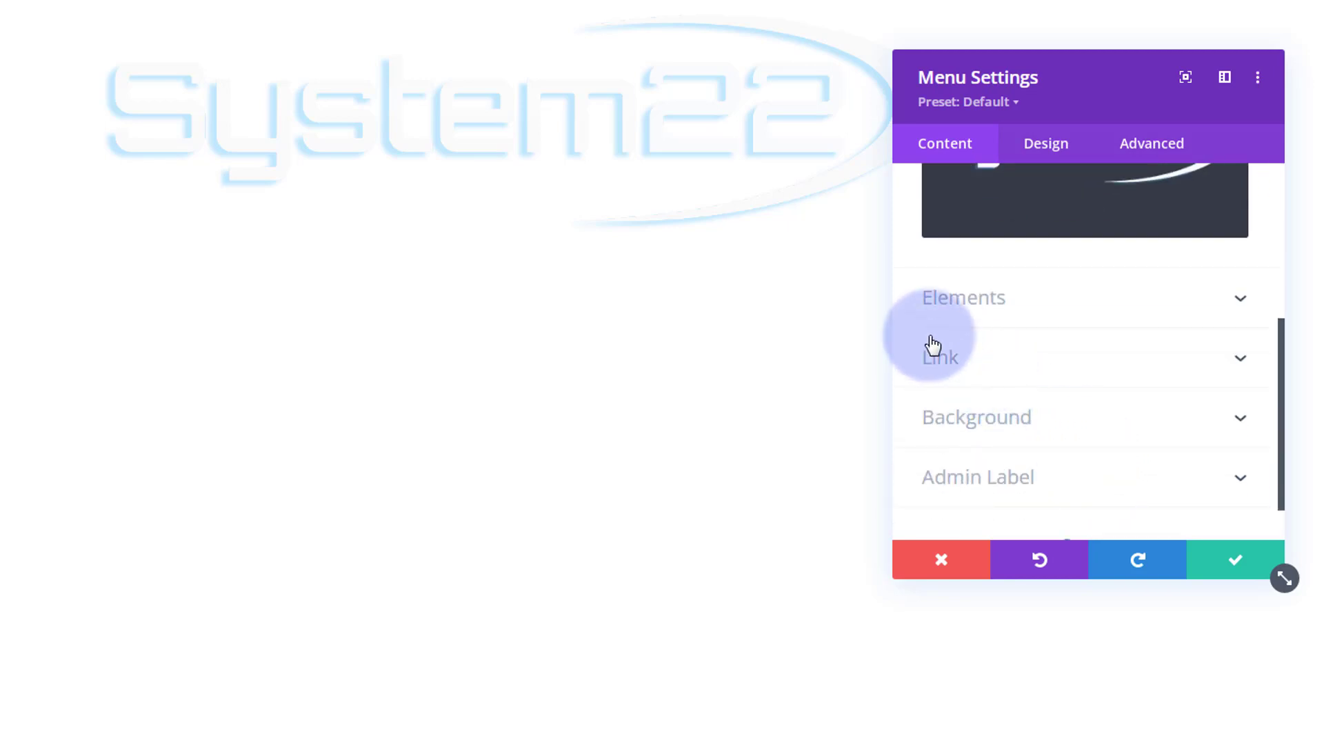
{"action": "left_click", "coordinate": [1055, 310]}
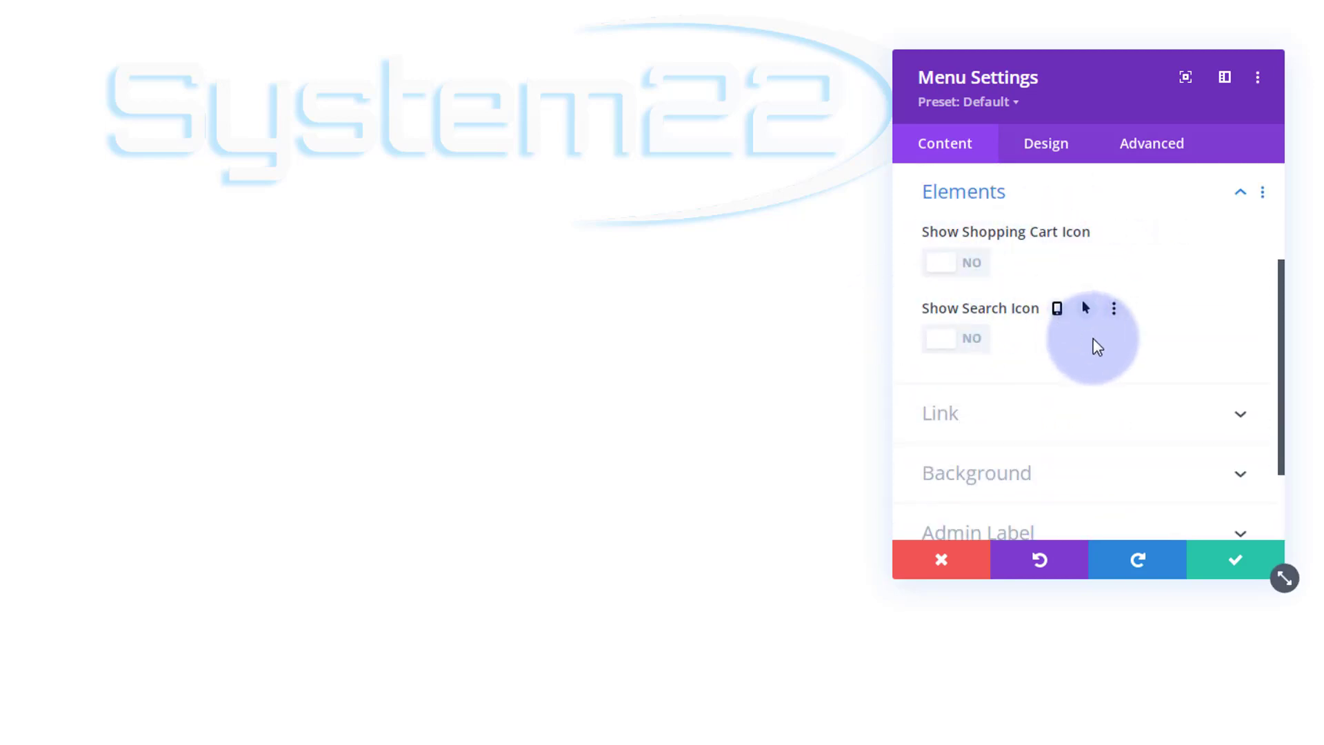
{"action": "scroll", "coordinate": [1097, 343], "scroll_direction": "down", "scroll_amount": 2}
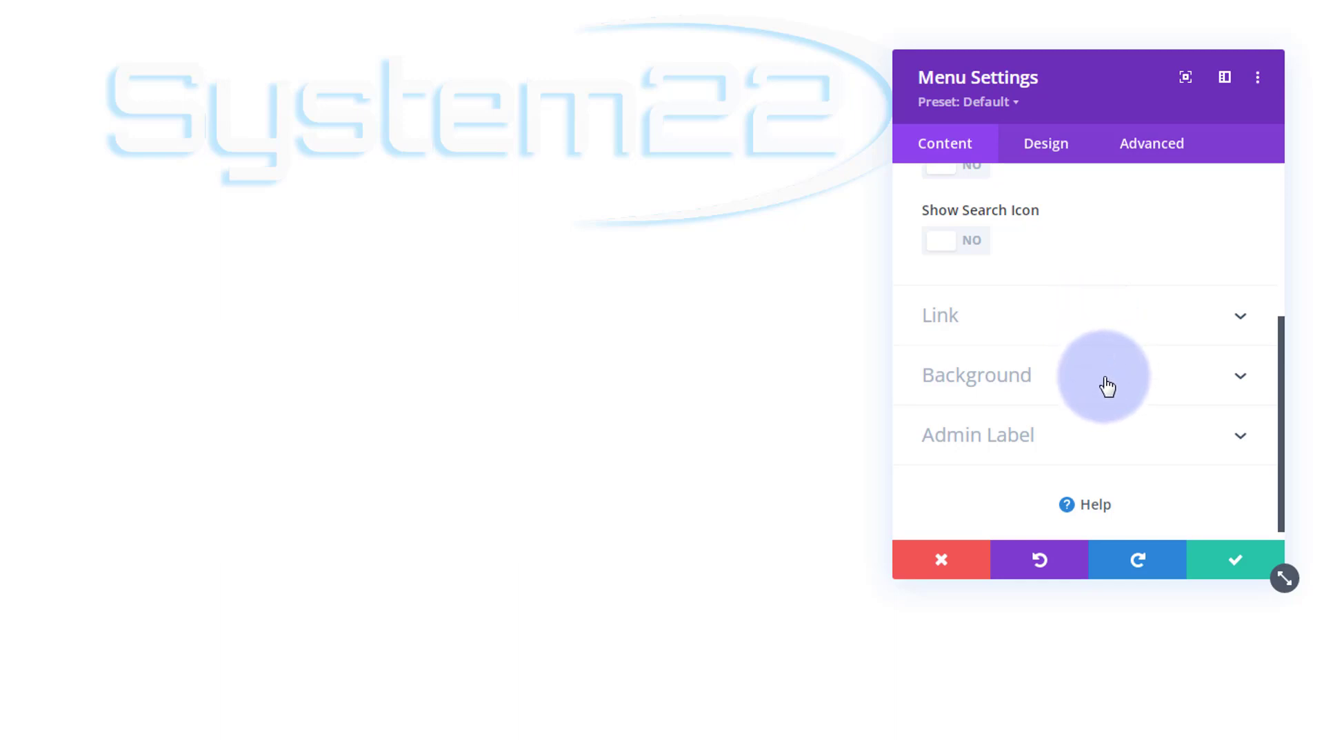
{"action": "scroll", "coordinate": [1109, 383], "scroll_direction": "down", "scroll_amount": 1}
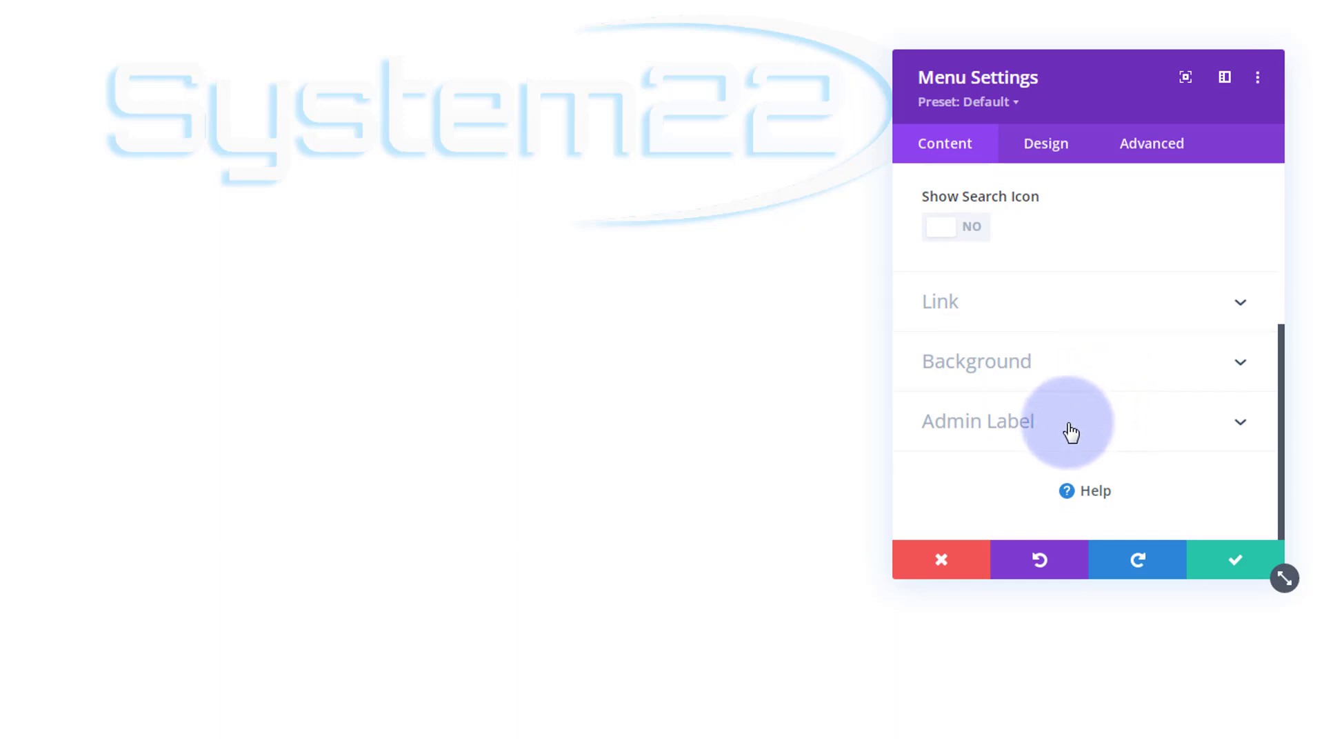
- Reduce the menu logo's width to 23% in the module's sizing settings
{"action": "left_click_drag", "start_coordinate": [1085, 94], "coordinate": [1045, 256]}
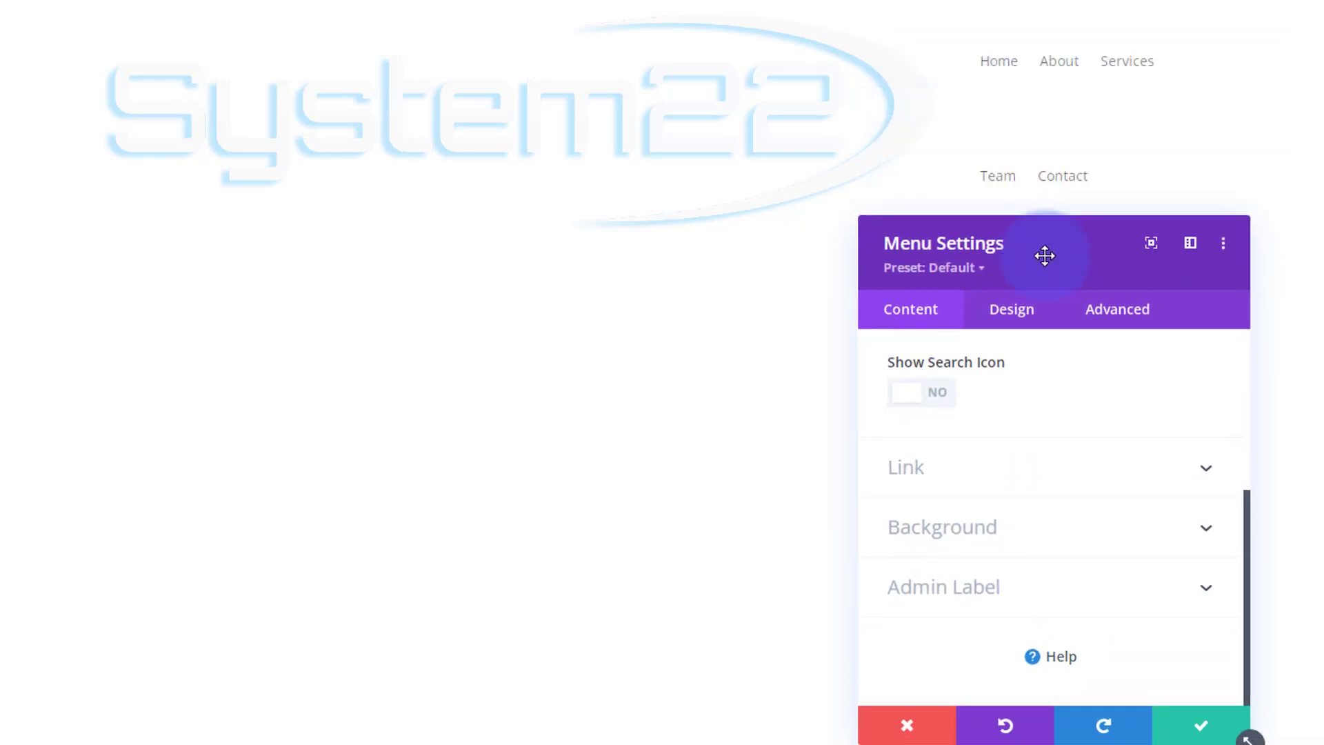
{"action": "left_click", "coordinate": [1012, 311]}
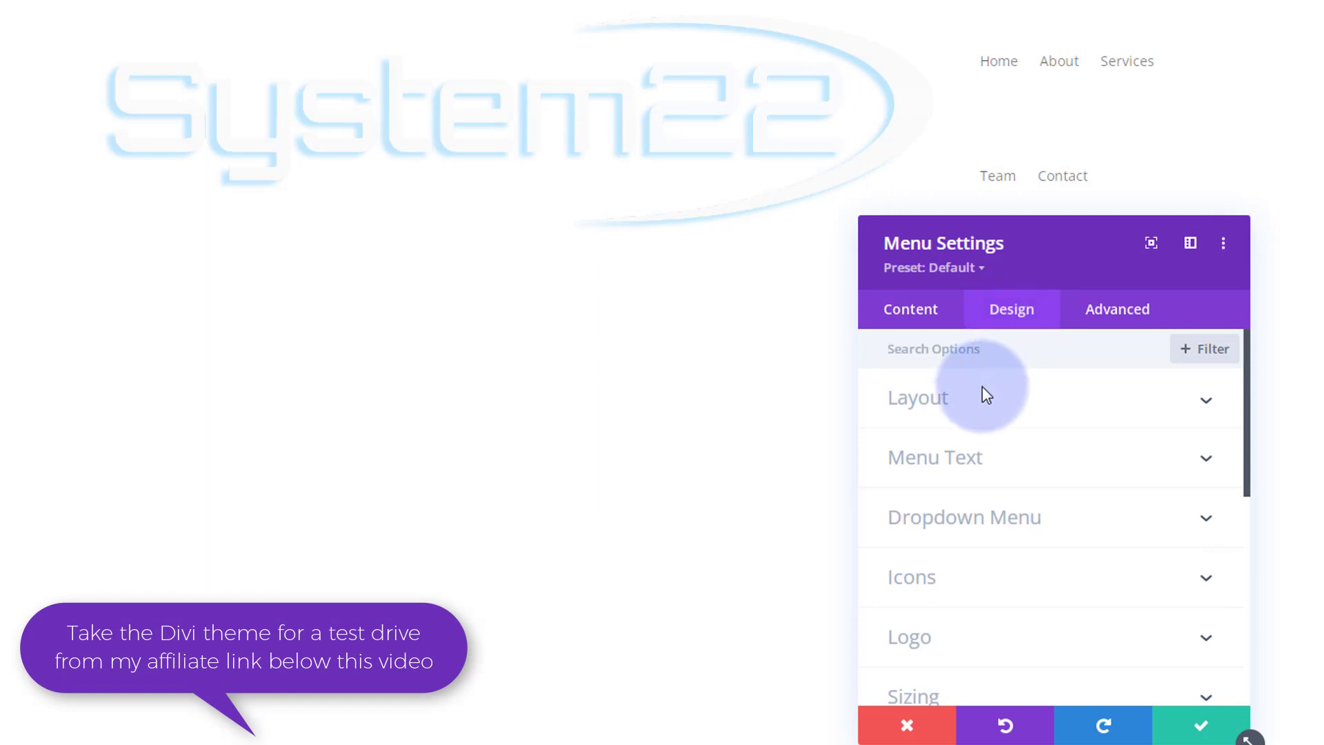
{"action": "left_click", "coordinate": [991, 407]}
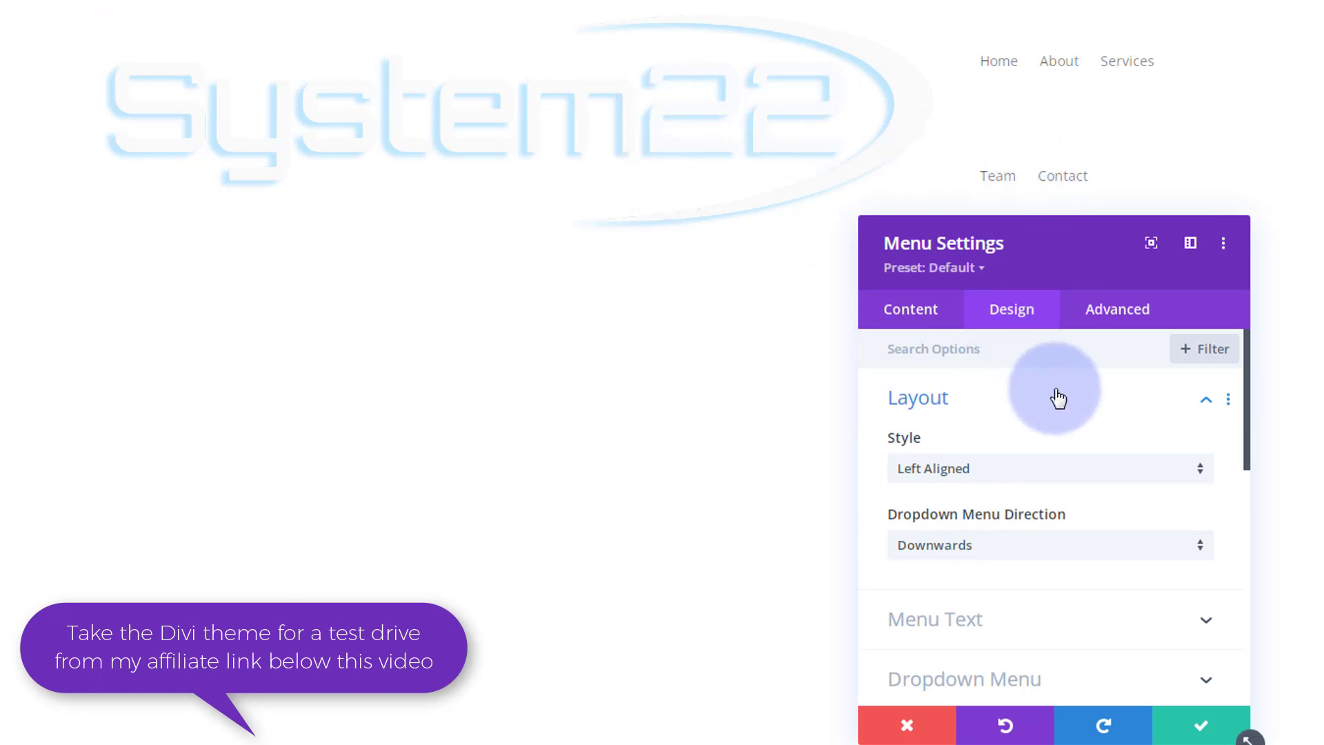
{"action": "scroll", "coordinate": [1058, 398], "scroll_direction": "down", "scroll_amount": 6}
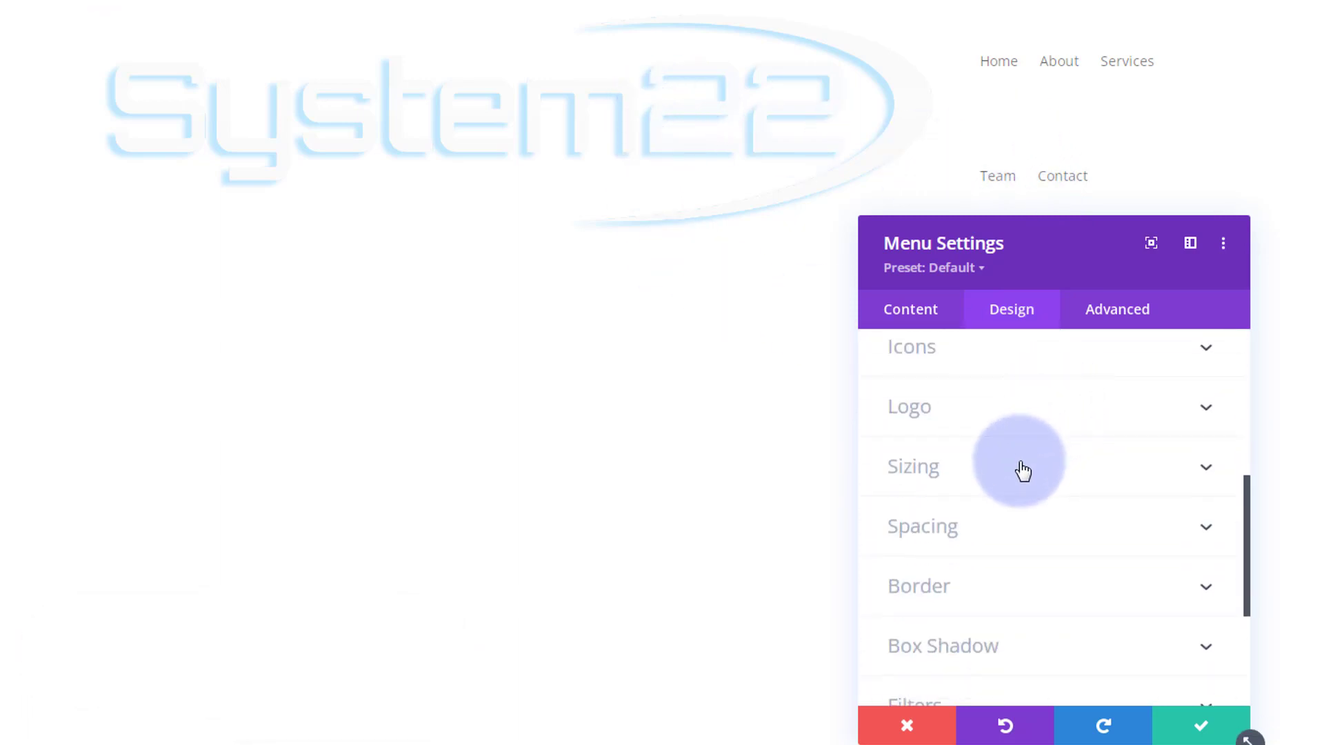
{"action": "left_click", "coordinate": [1022, 470]}
{"action": "mouse_move", "coordinate": [904, 412]}
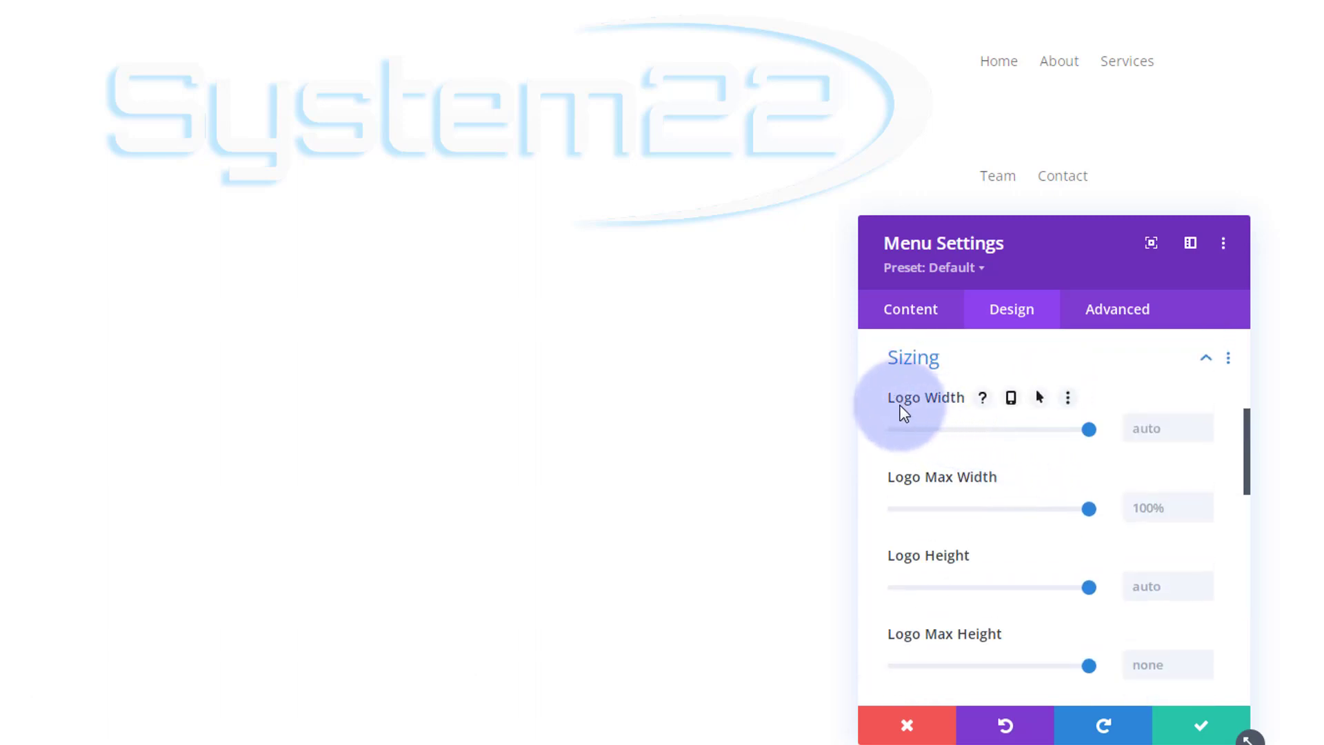
{"action": "left_click_drag", "start_coordinate": [1089, 429], "coordinate": [942, 426]}
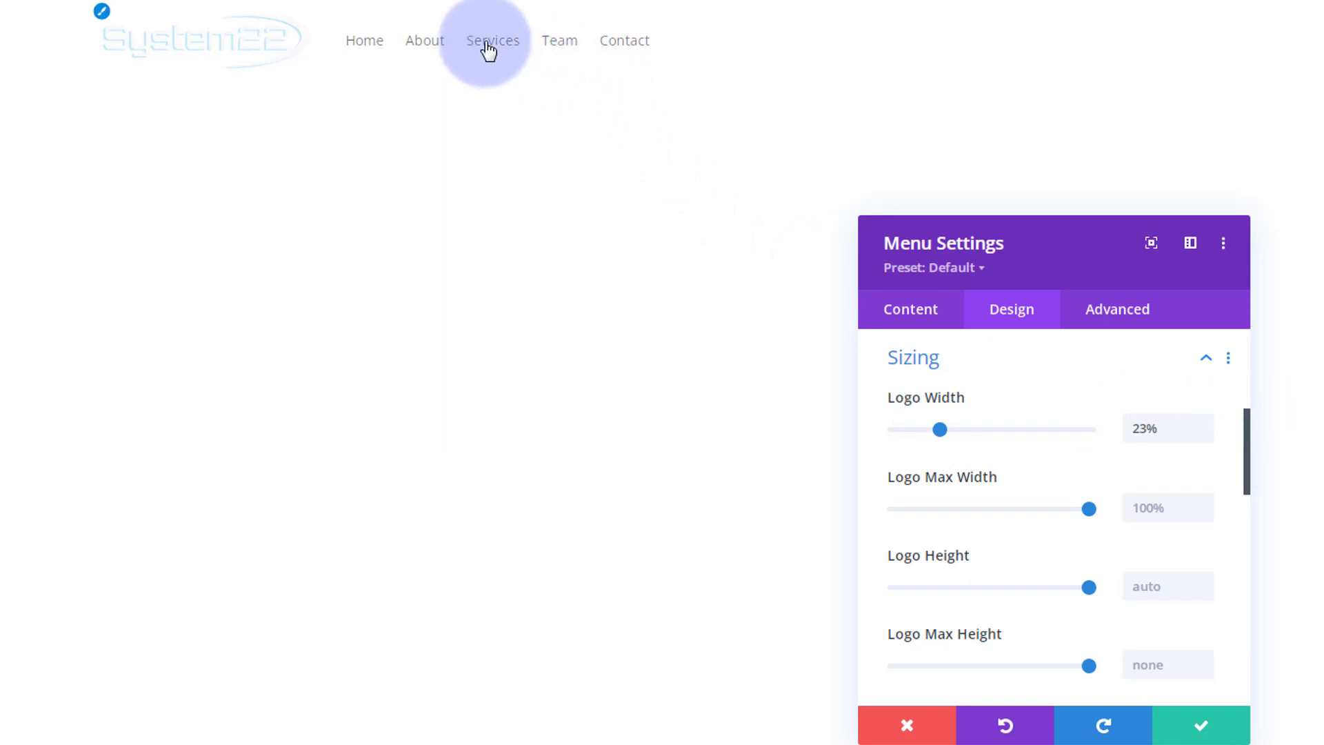
- Center the menu text alignment and save the Menu module's settings
{"action": "left_click", "coordinate": [1011, 357]}
{"action": "scroll", "coordinate": [1028, 424], "scroll_direction": "up", "scroll_amount": 3}
{"action": "scroll", "coordinate": [1029, 426], "scroll_direction": "up", "scroll_amount": 3}
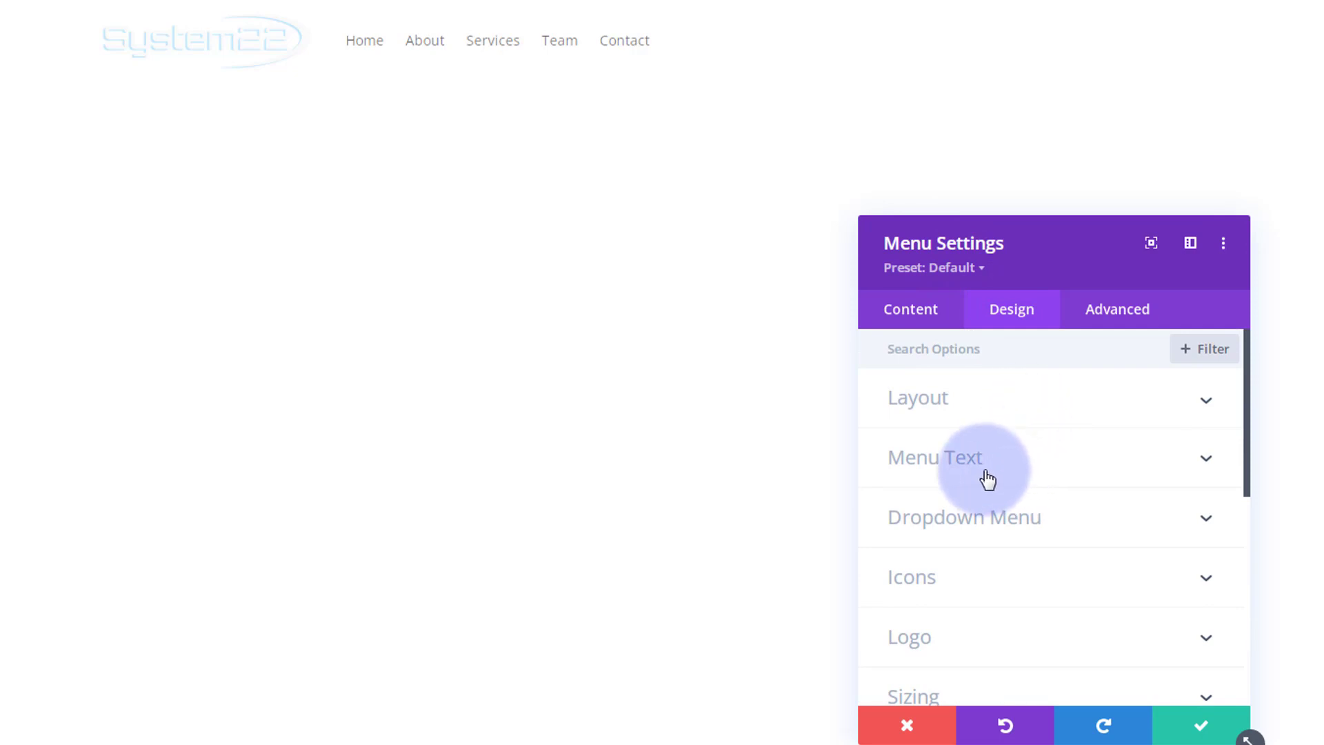
{"action": "left_click", "coordinate": [1020, 468]}
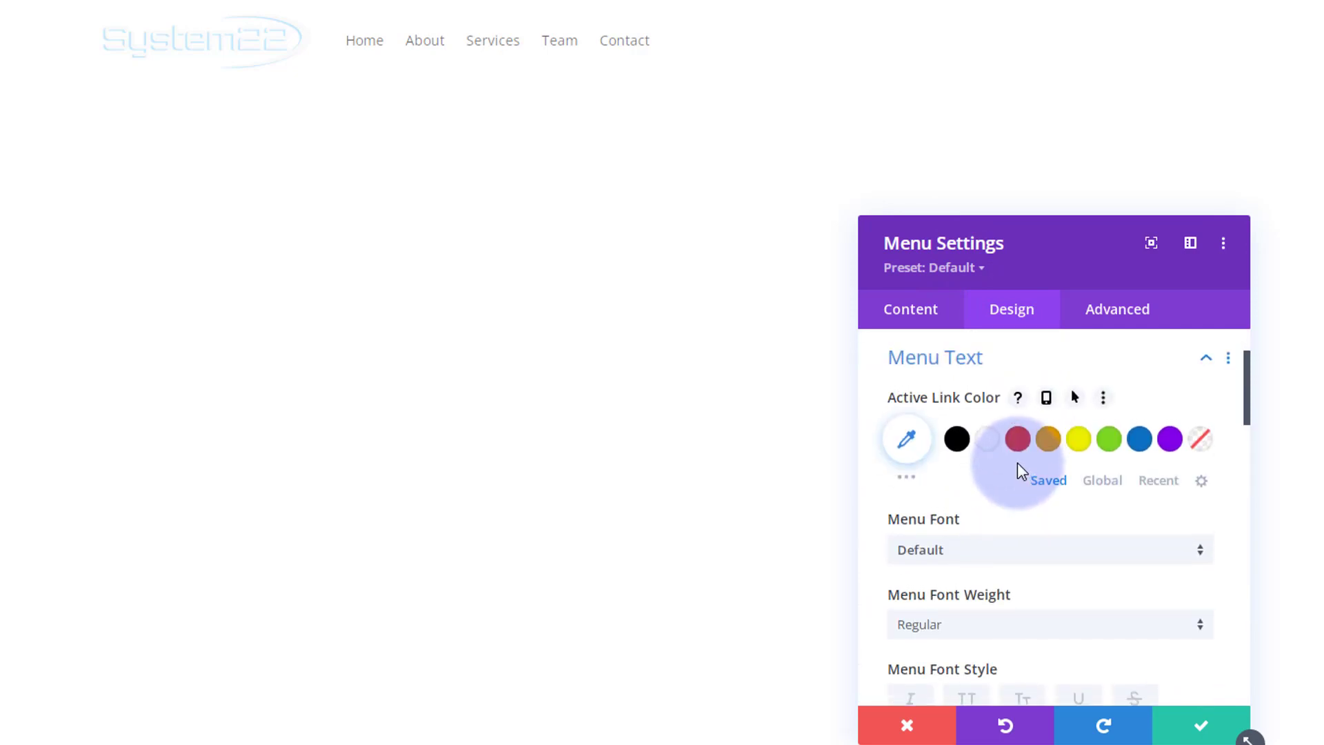
{"action": "scroll", "coordinate": [1018, 465], "scroll_direction": "down", "scroll_amount": 4}
{"action": "scroll", "coordinate": [1016, 461], "scroll_direction": "down", "scroll_amount": 7}
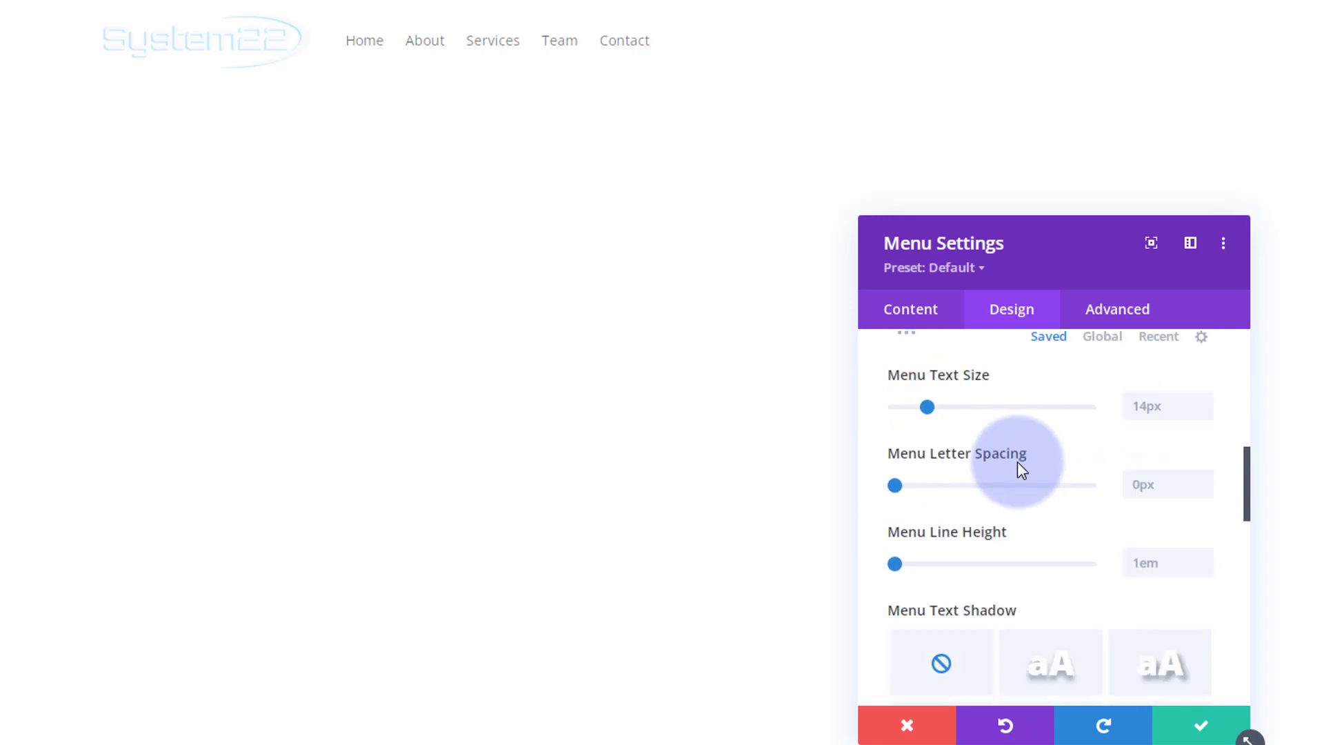
{"action": "left_click", "coordinate": [1018, 549]}
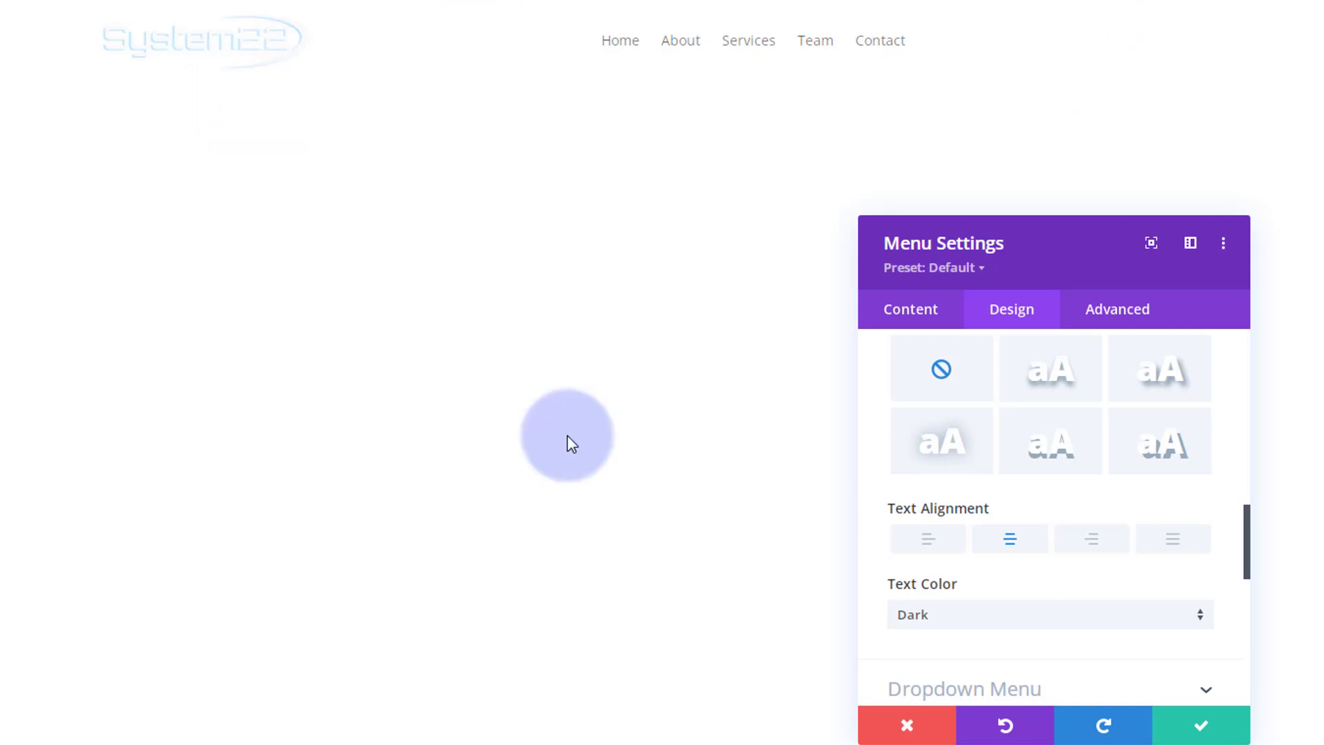
{"action": "left_click", "coordinate": [1221, 725]}
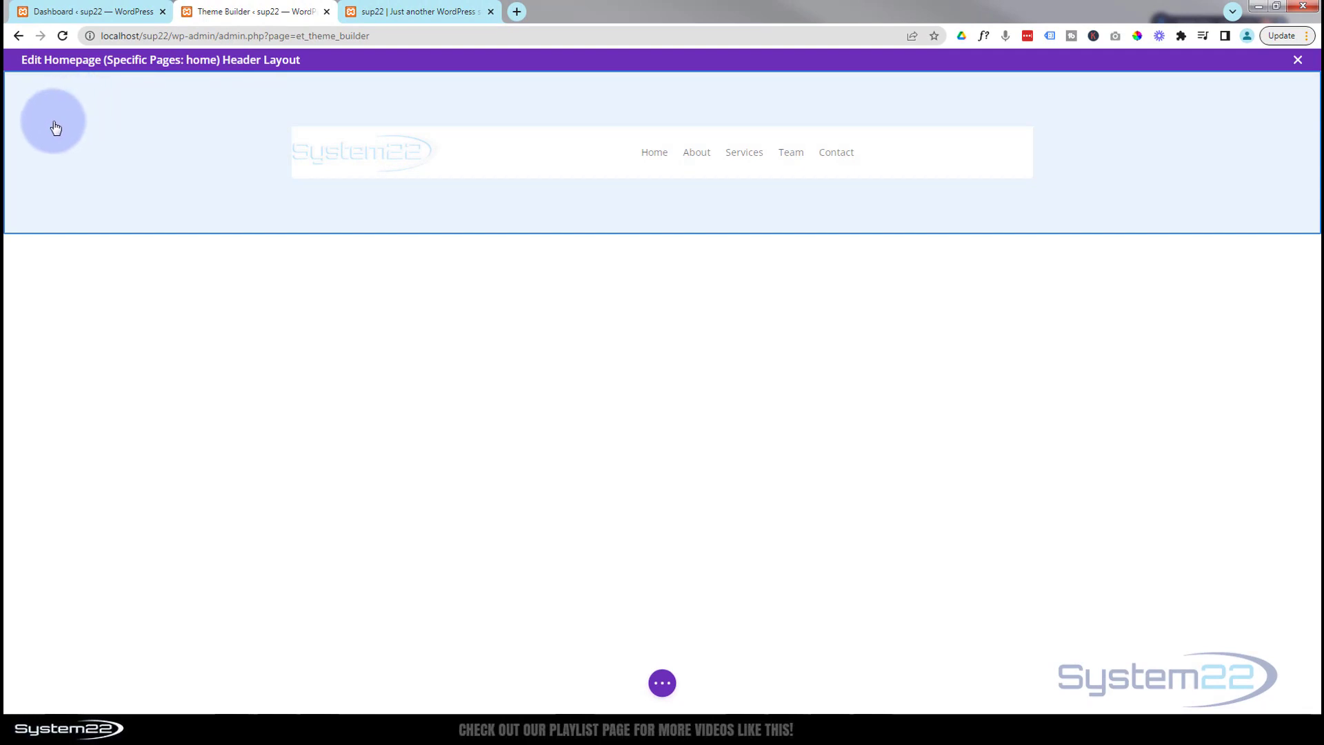
- Set the header section's background color to black
{"action": "mouse_move", "coordinate": [53, 127]}
{"action": "left_click", "coordinate": [39, 86]}
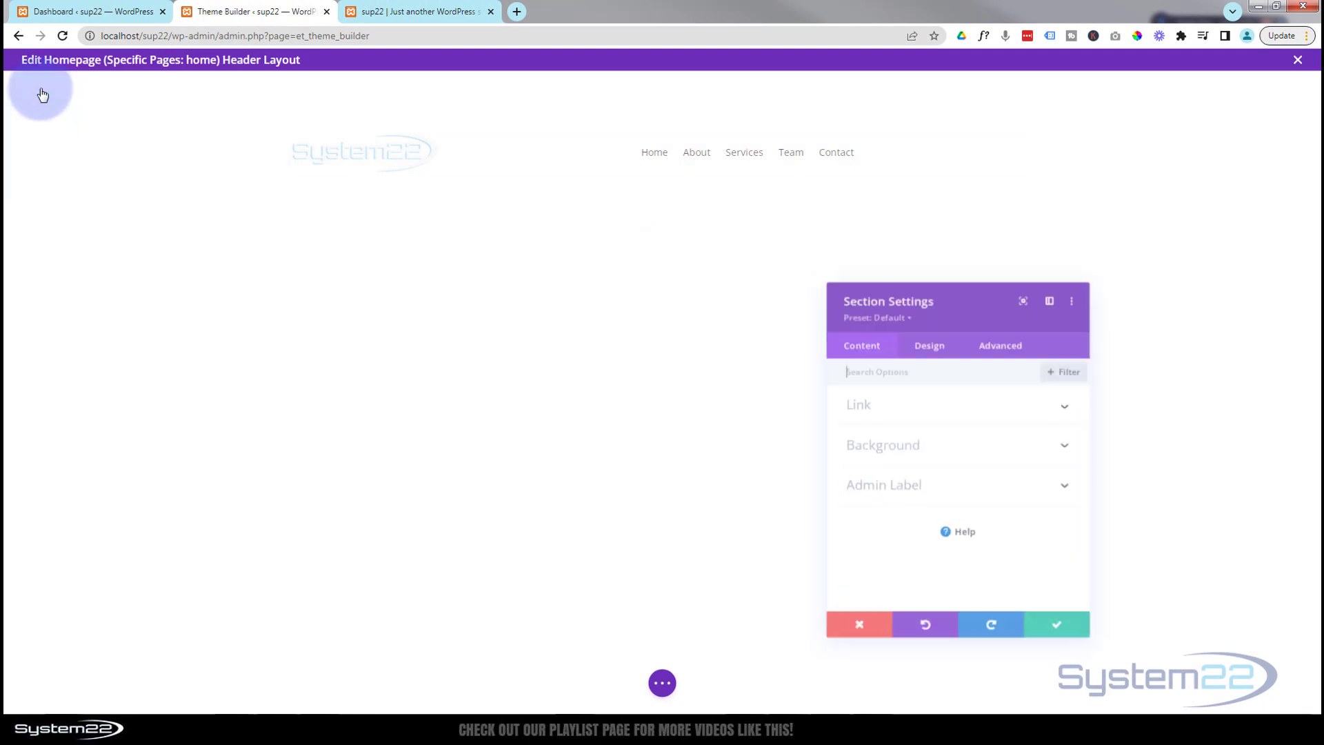
{"action": "left_click", "coordinate": [942, 453]}
{"action": "scroll", "coordinate": [926, 469], "scroll_direction": "down", "scroll_amount": 1}
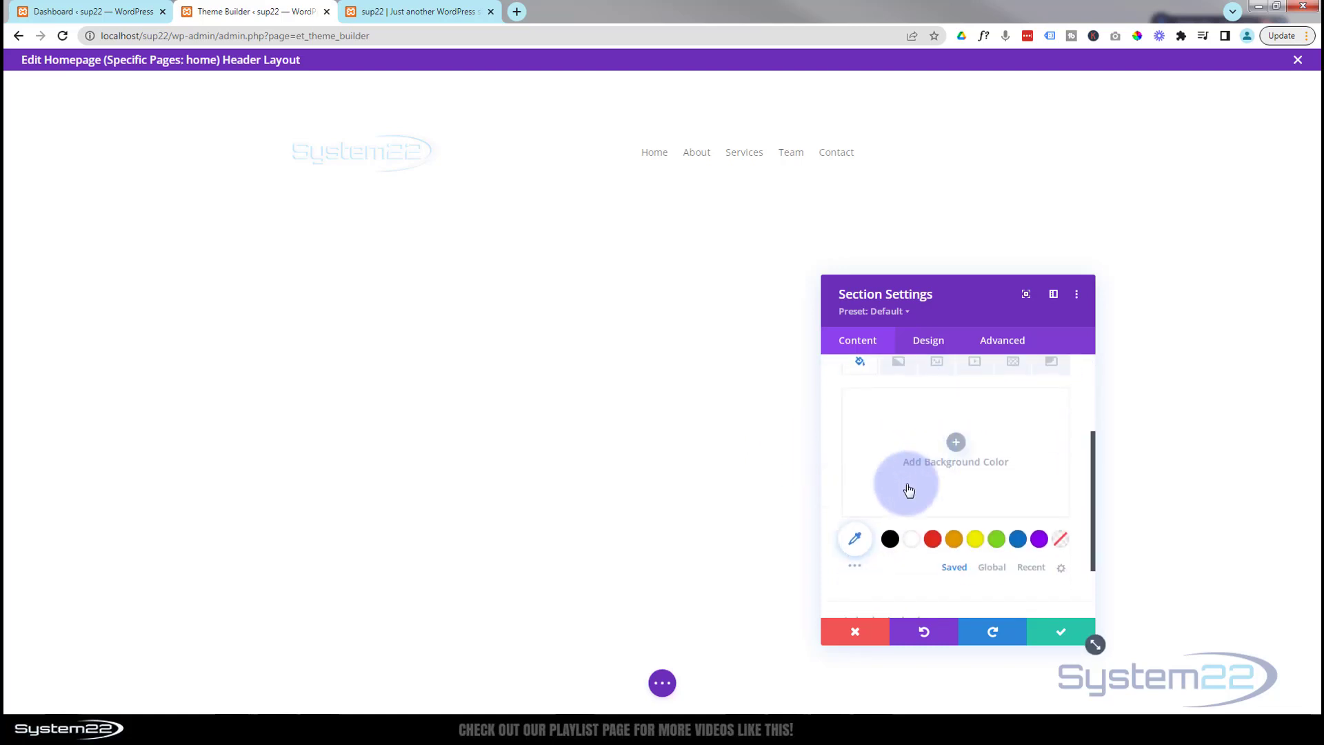
{"action": "left_click", "coordinate": [890, 539]}
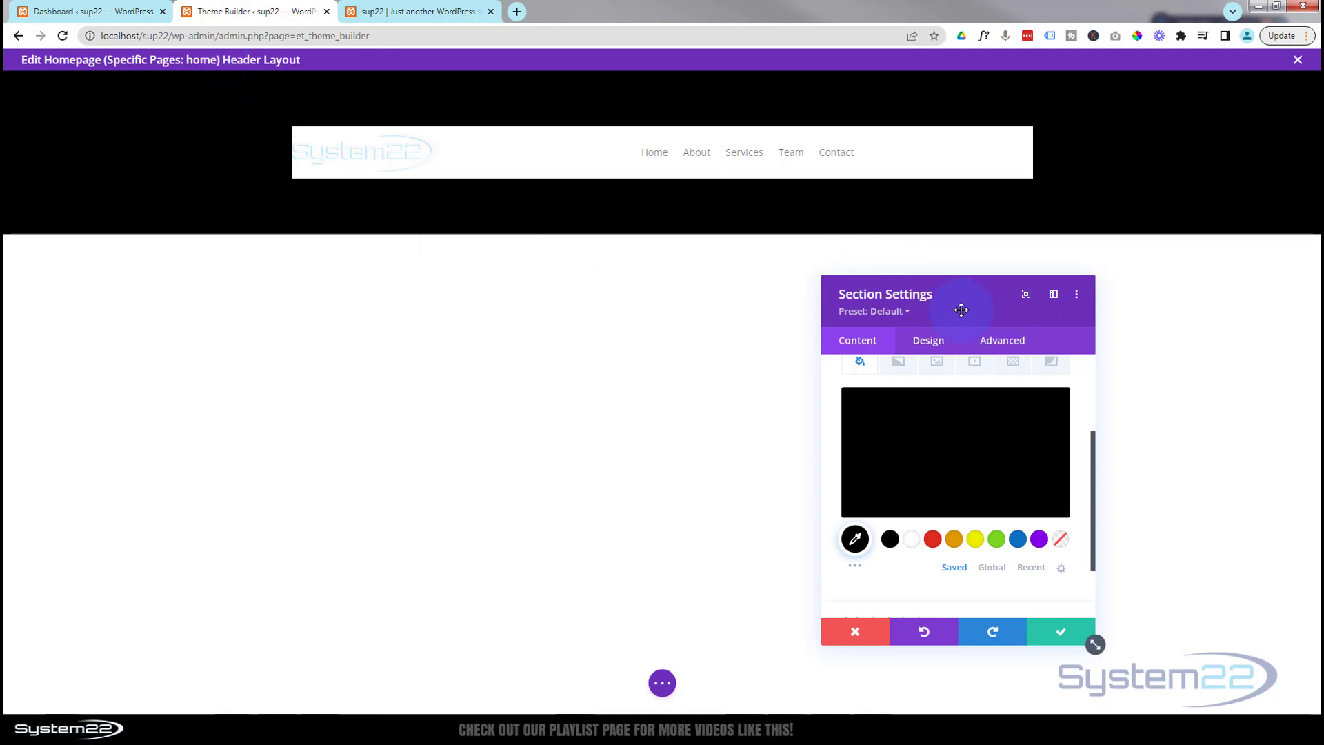
- Set the header section's top and bottom padding to 0px and close its settings
{"action": "left_click", "coordinate": [928, 341]}
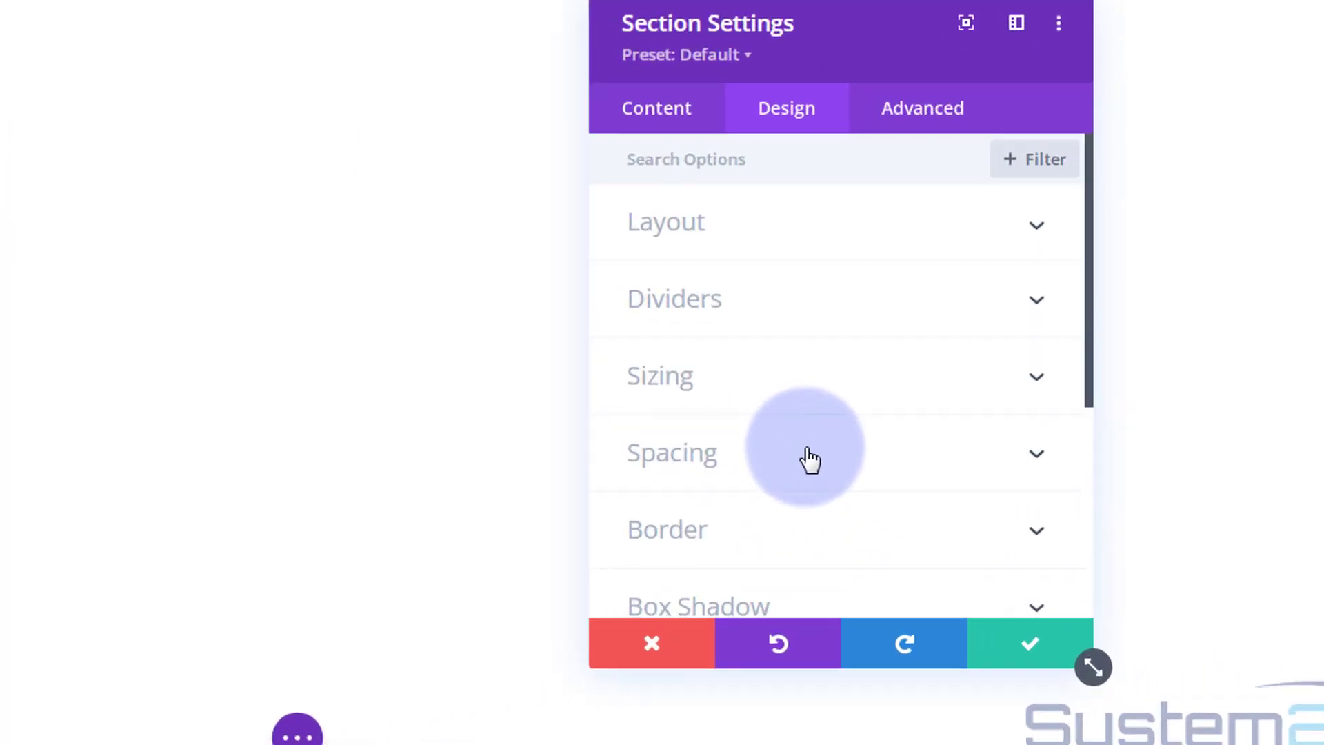
{"action": "left_click", "coordinate": [939, 531]}
{"action": "left_click", "coordinate": [472, 279]}
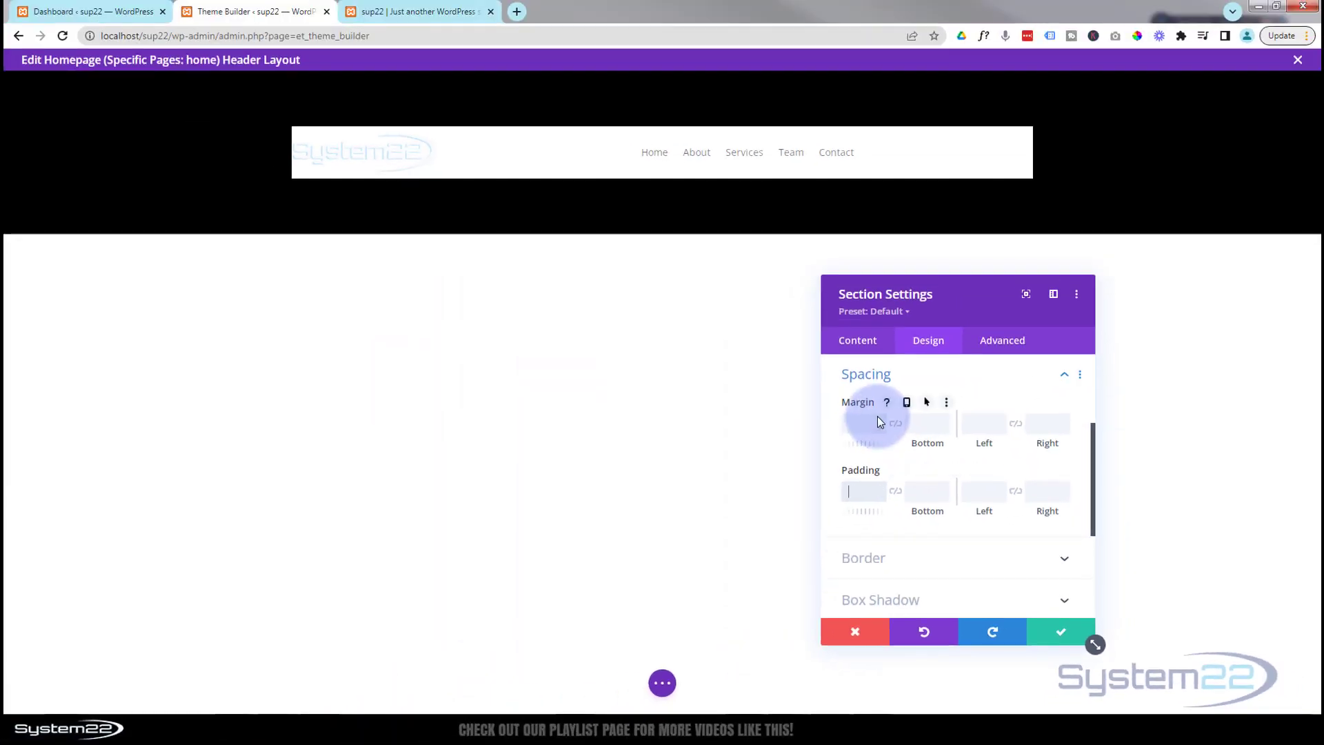
{"action": "type", "text": "0px"}
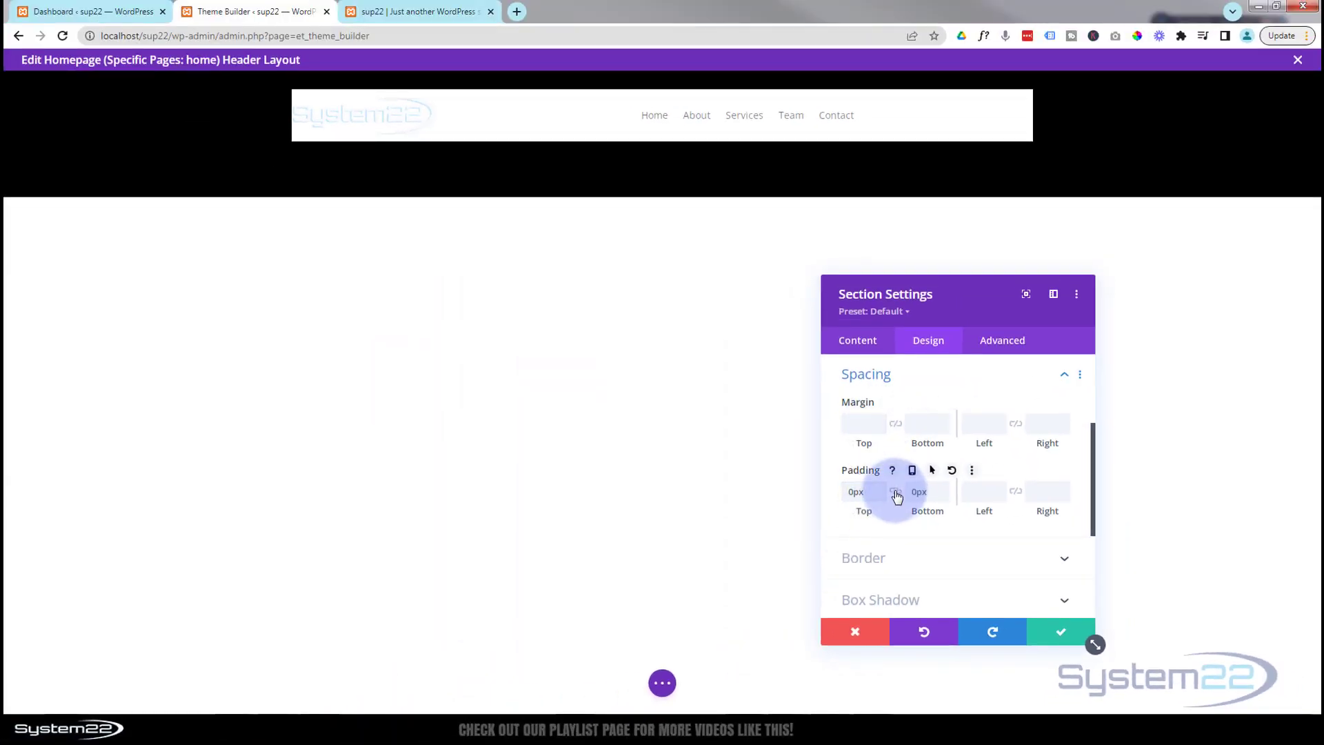
{"action": "left_click", "coordinate": [896, 492]}
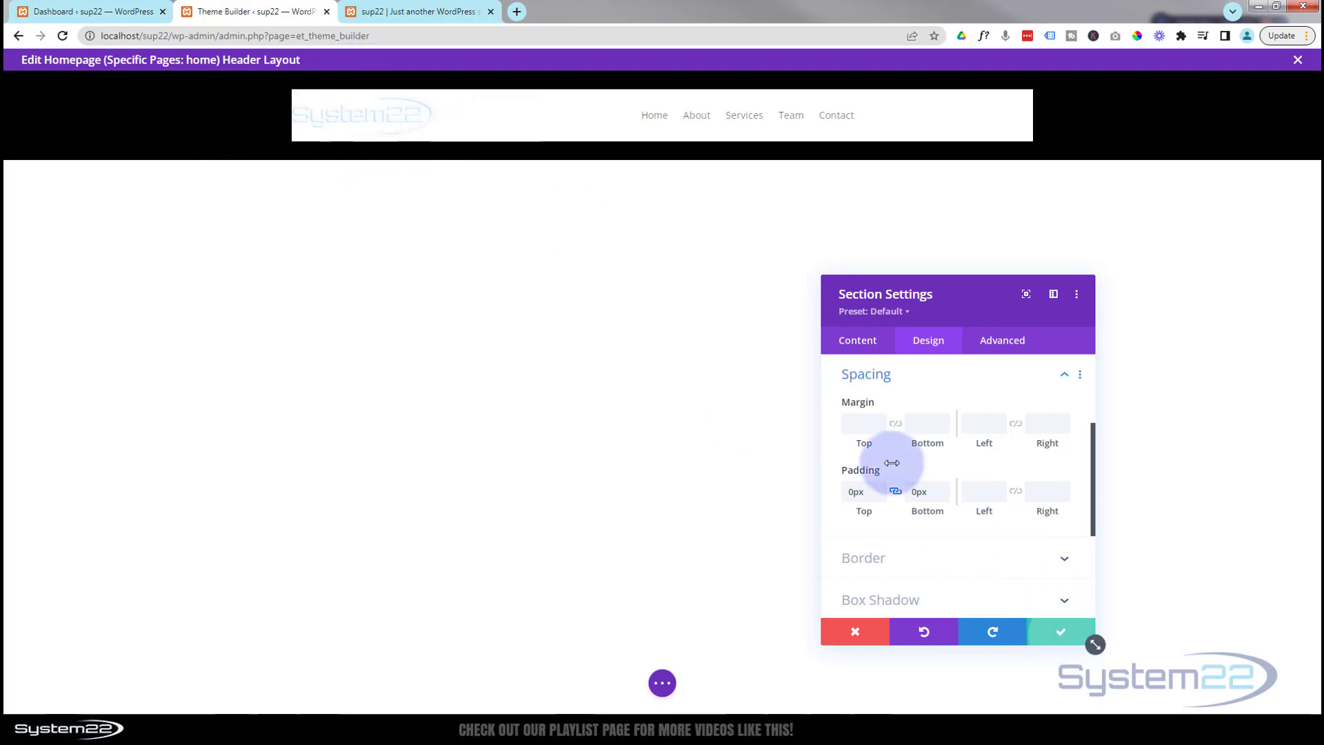
{"action": "key", "text": "Escape"}
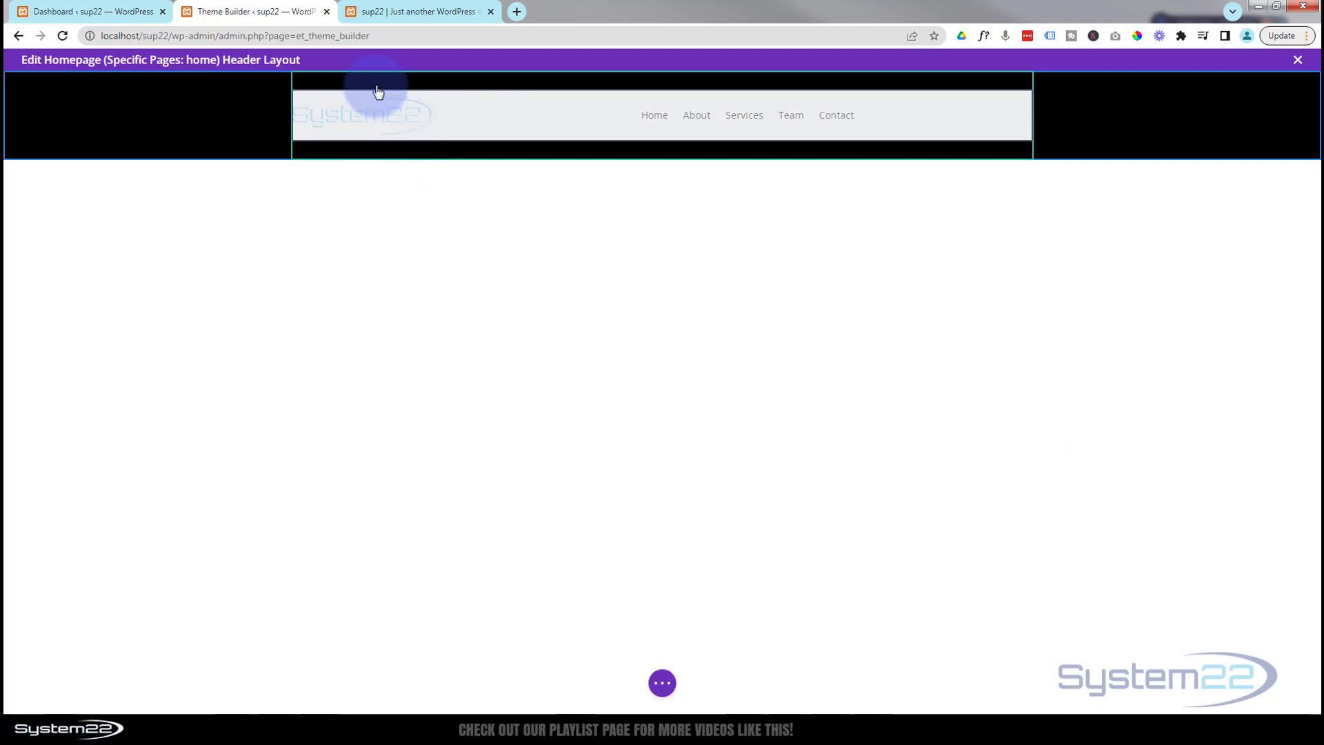
- Set the header row's top and bottom padding to linked values of 10px
{"action": "mouse_move", "coordinate": [372, 82]}
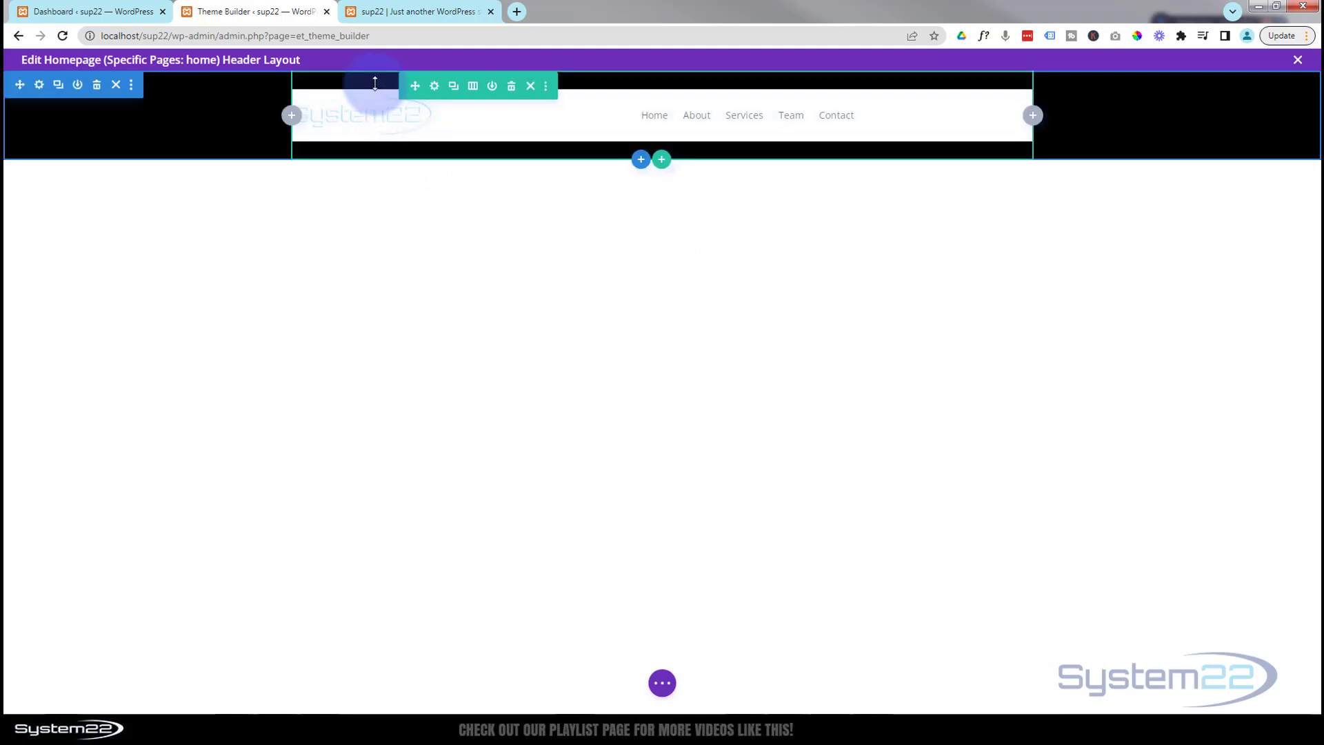
{"action": "left_click", "coordinate": [435, 93]}
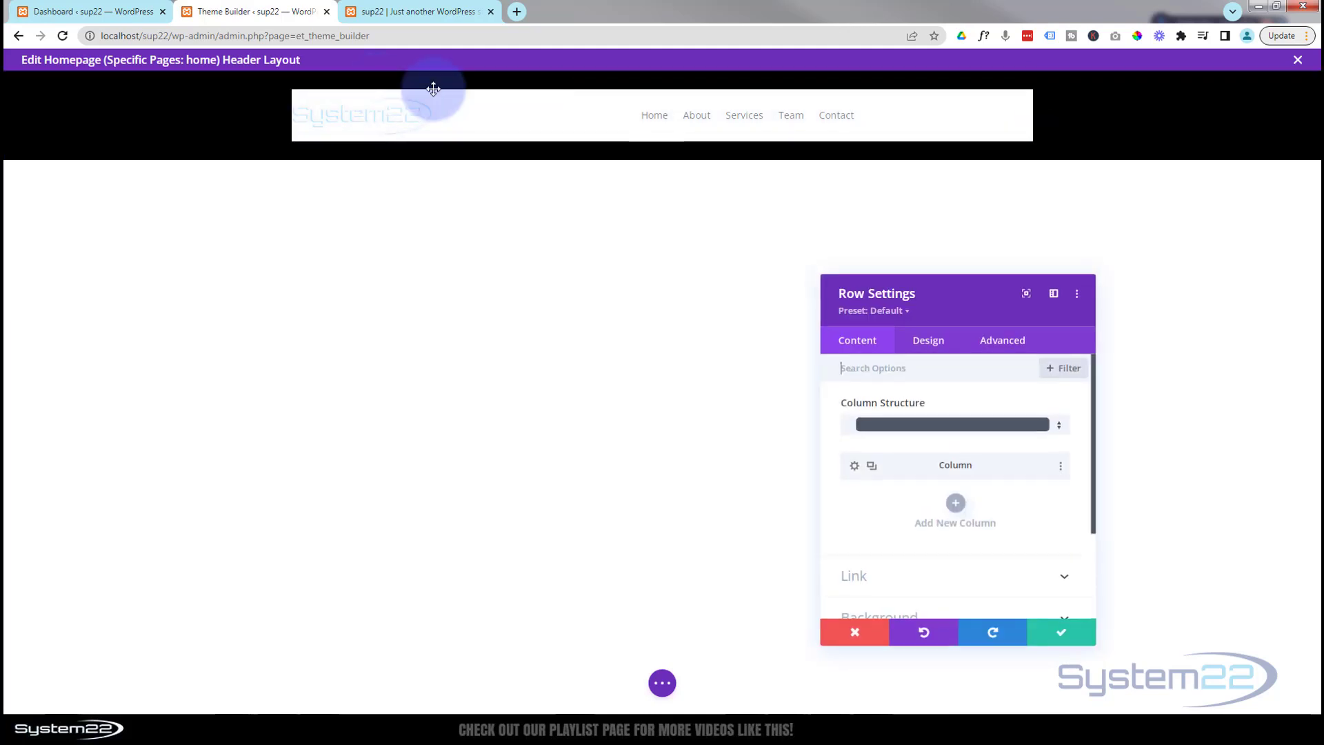
{"action": "left_click", "coordinate": [921, 349]}
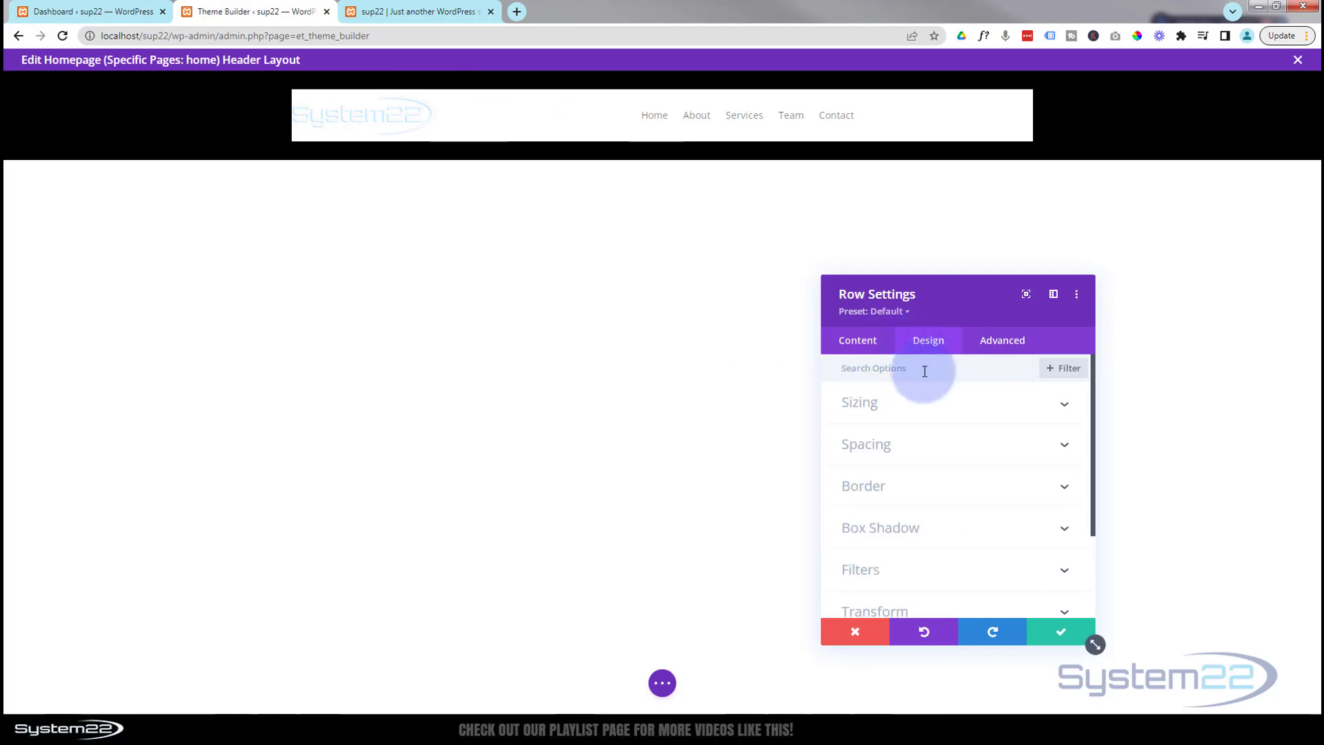
{"action": "left_click", "coordinate": [925, 445]}
{"action": "left_click", "coordinate": [857, 498]}
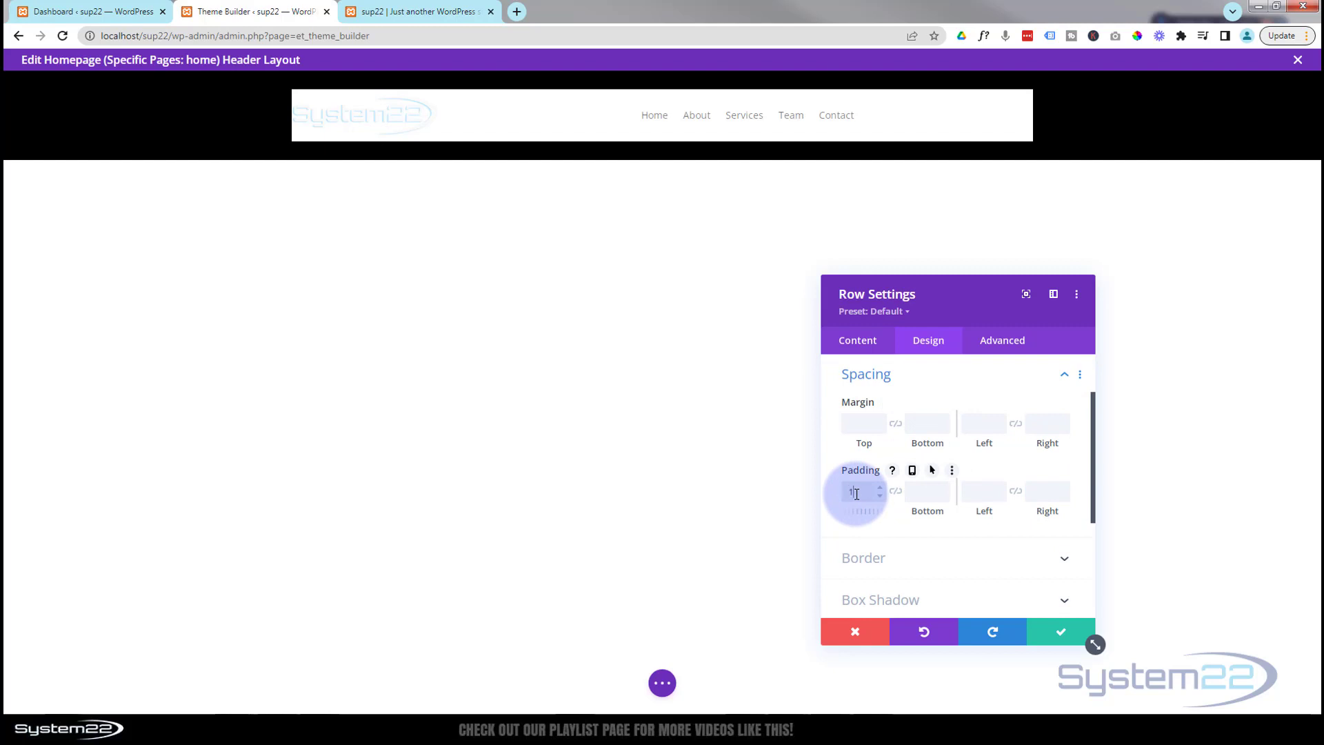
{"action": "left_click", "coordinate": [896, 499]}
{"action": "left_click", "coordinate": [896, 494]}
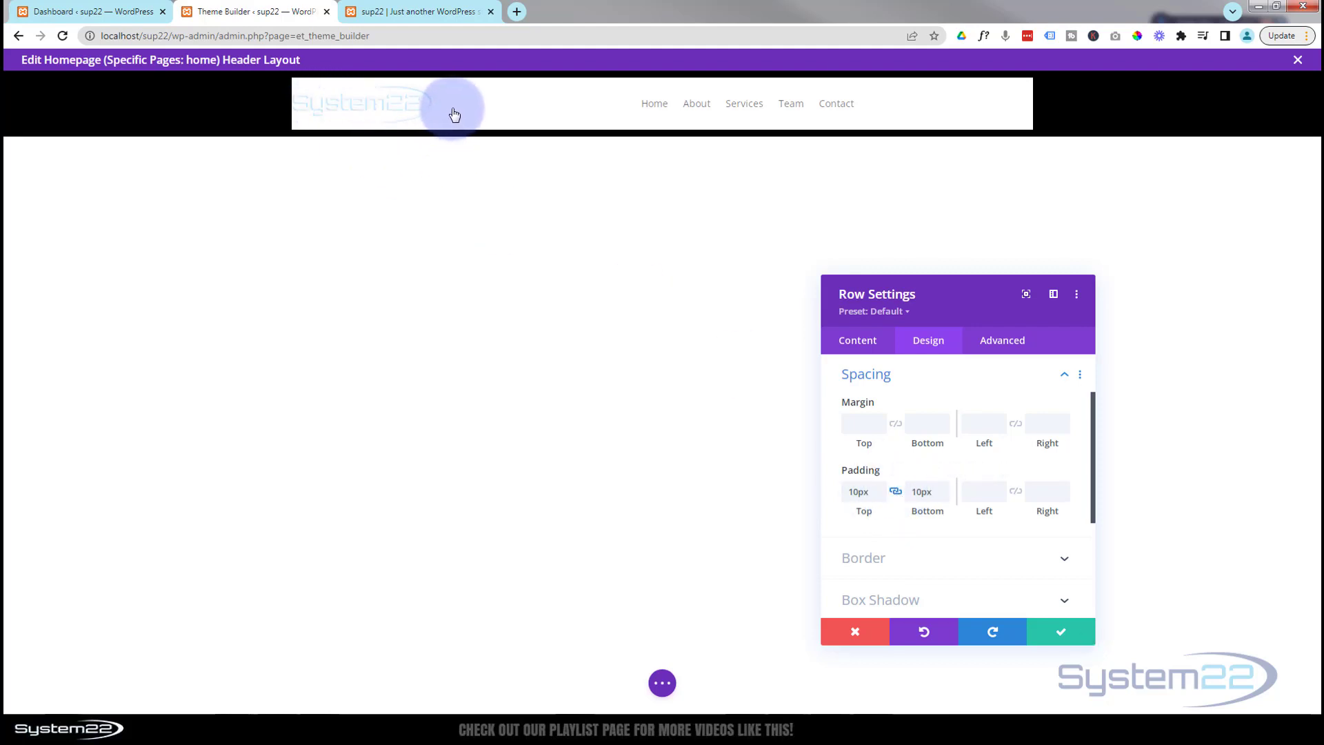
- Check the header row's background color setting, and close the row settings
{"action": "left_click", "coordinate": [853, 344]}
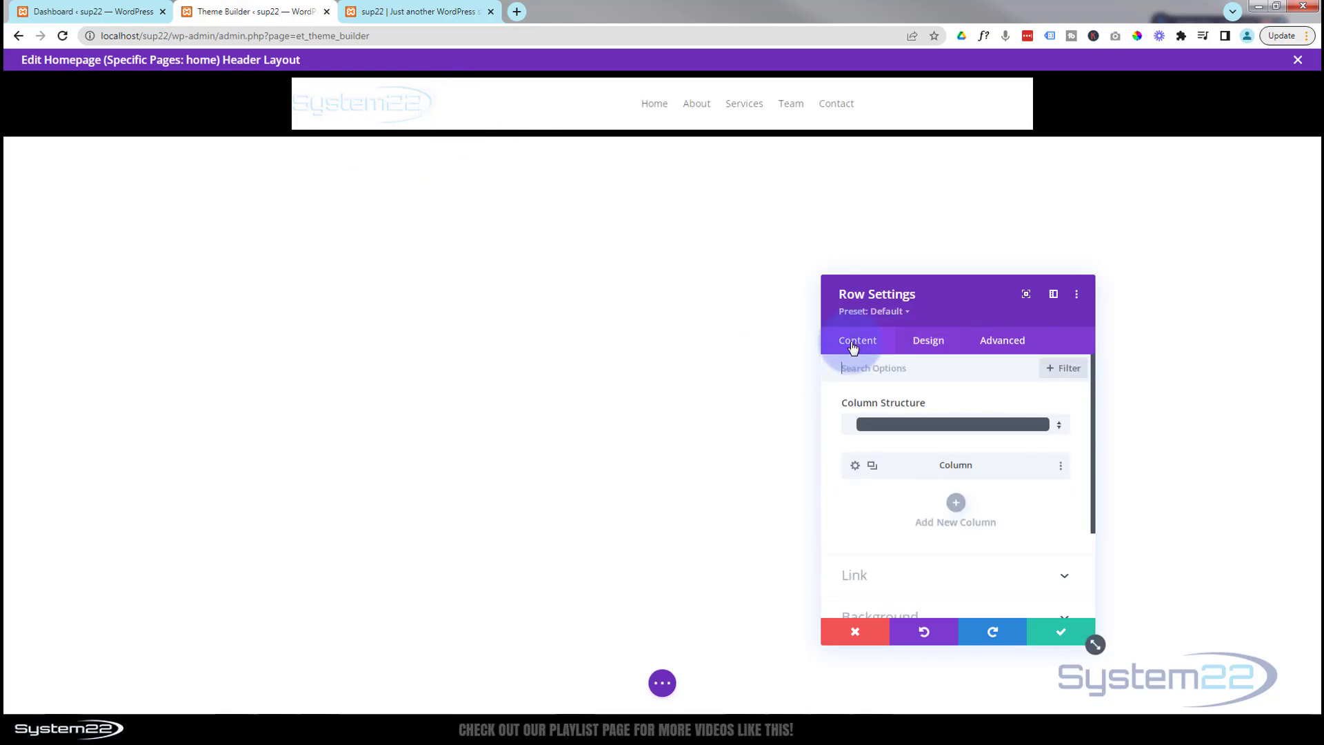
{"action": "scroll", "coordinate": [852, 376], "scroll_direction": "down", "scroll_amount": 2}
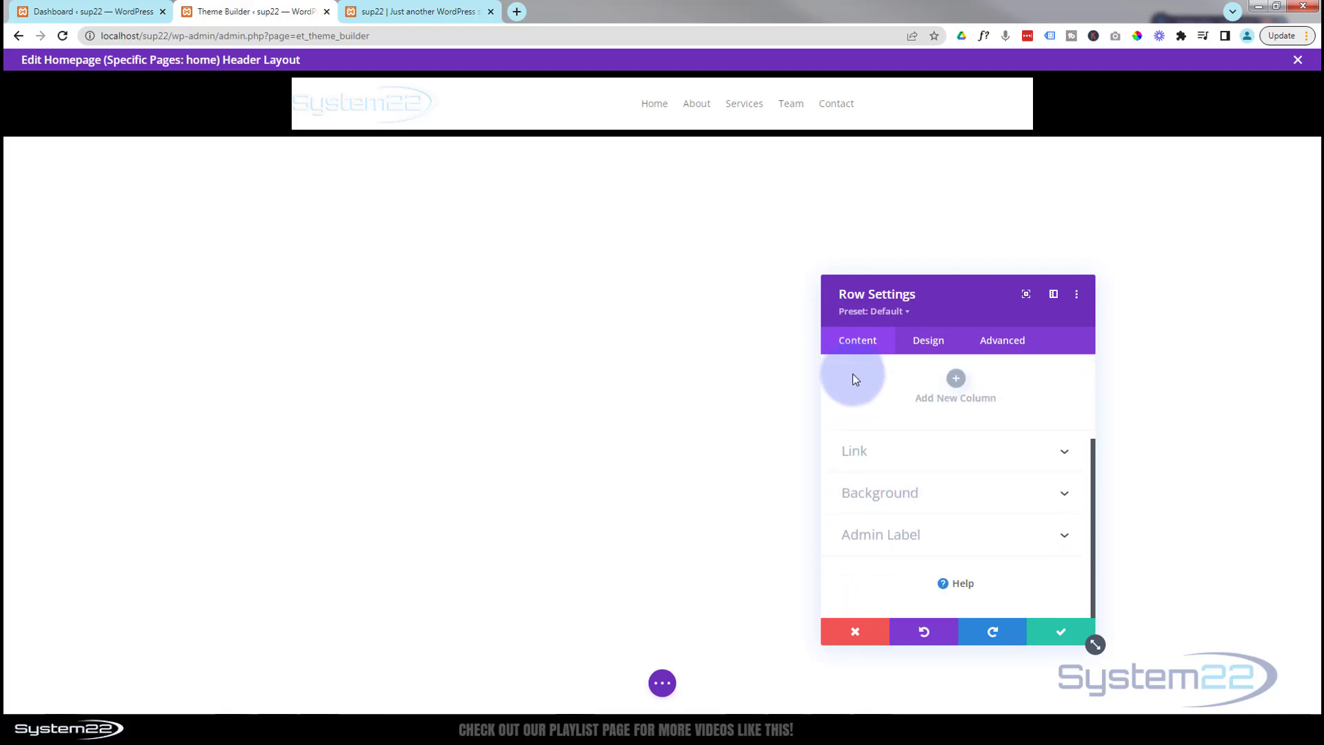
{"action": "left_click", "coordinate": [993, 503]}
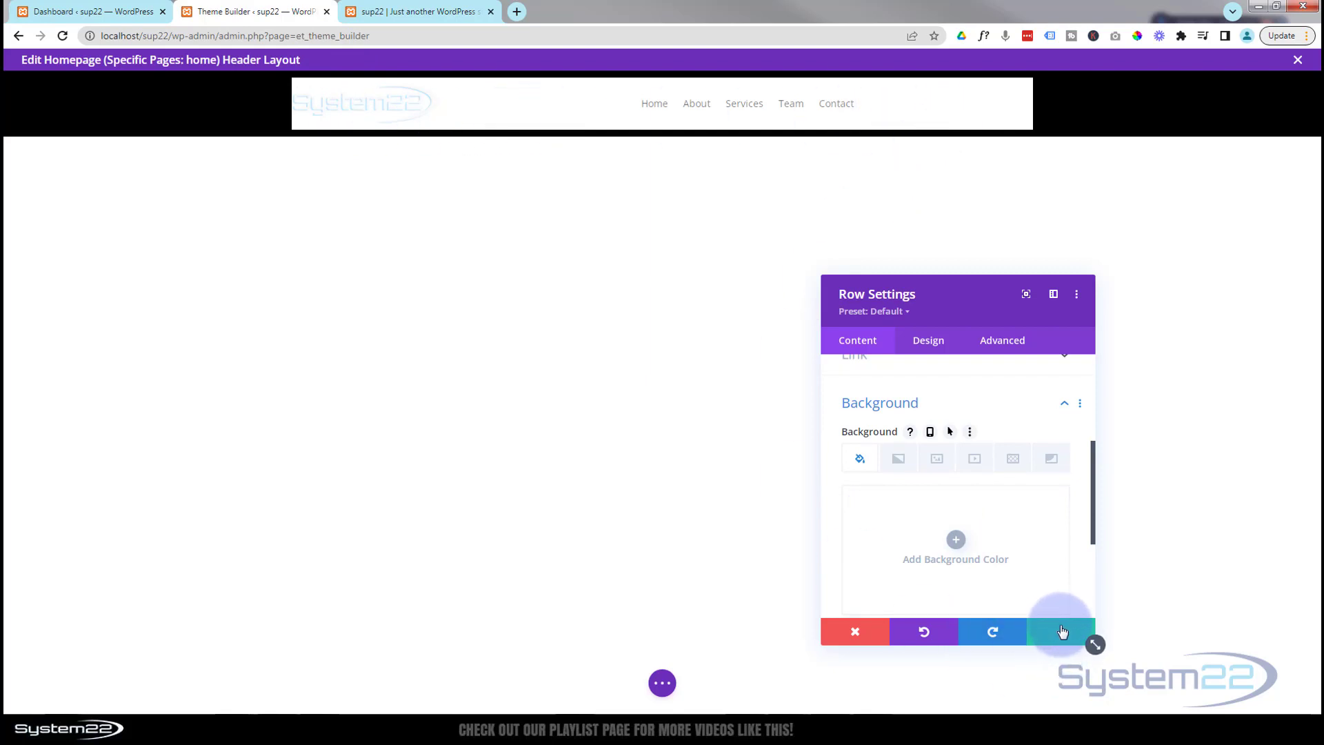
{"action": "key", "text": "Escape"}
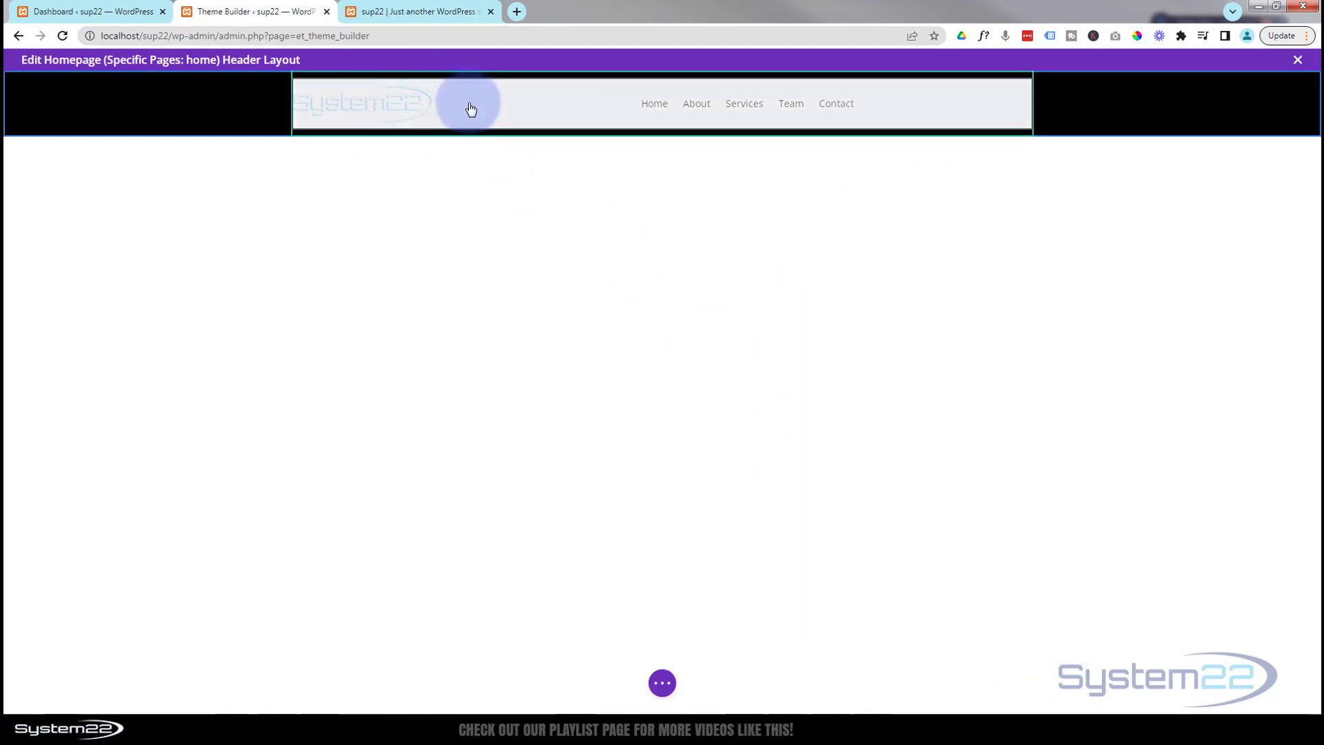
- Remove the Menu module's background color
{"action": "mouse_move", "coordinate": [59, 123]}
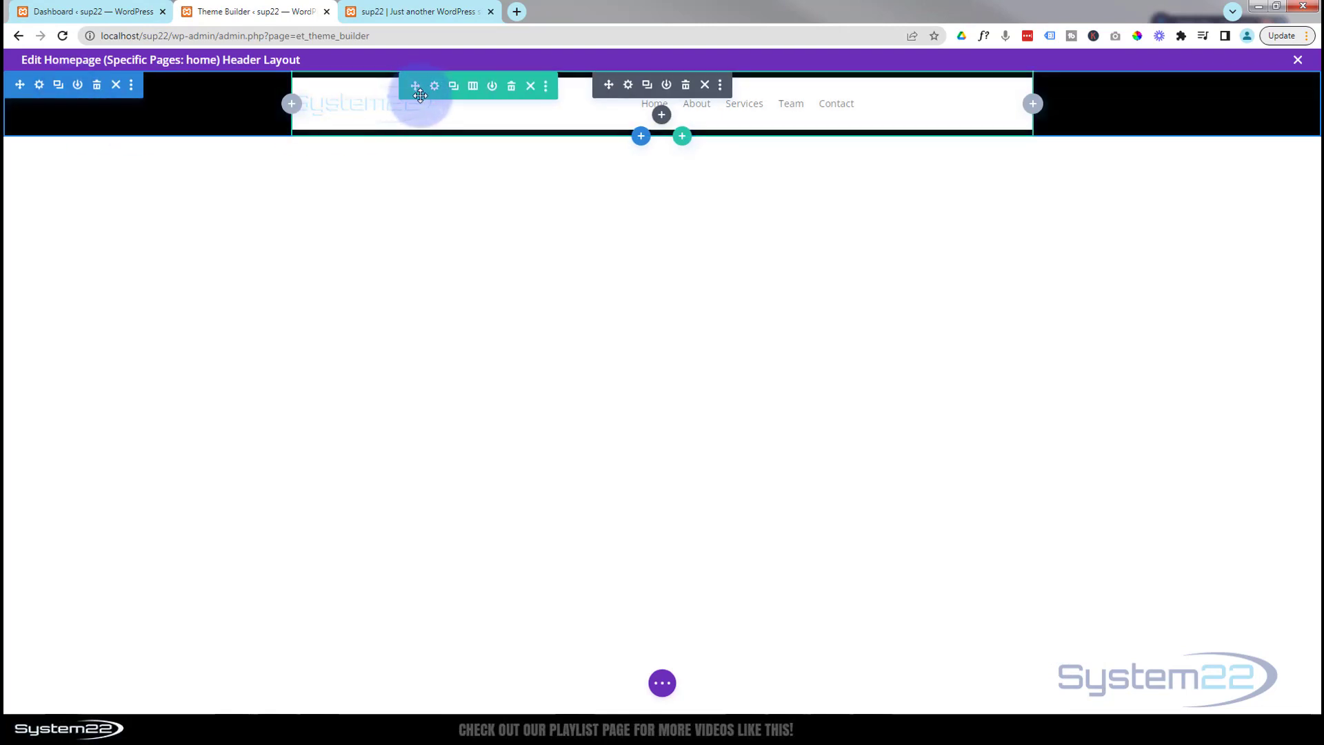
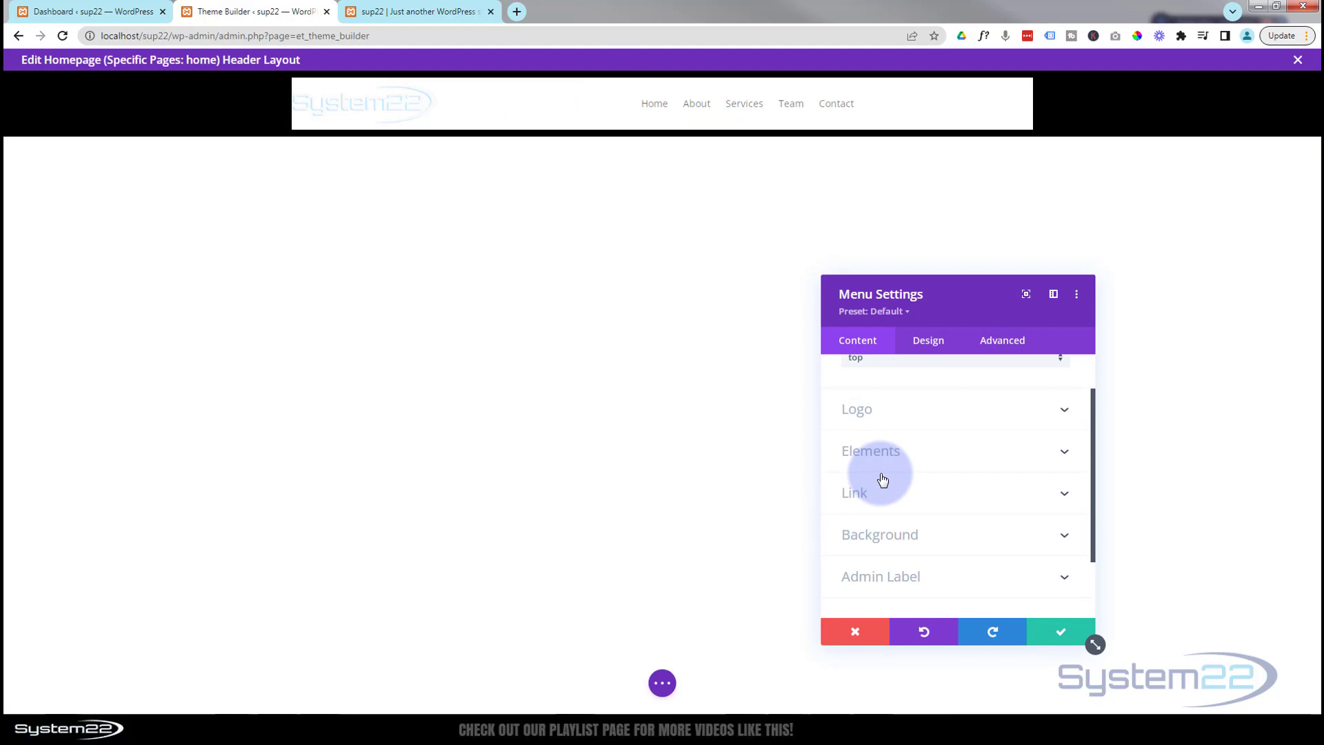
{"action": "left_click", "coordinate": [973, 492]}
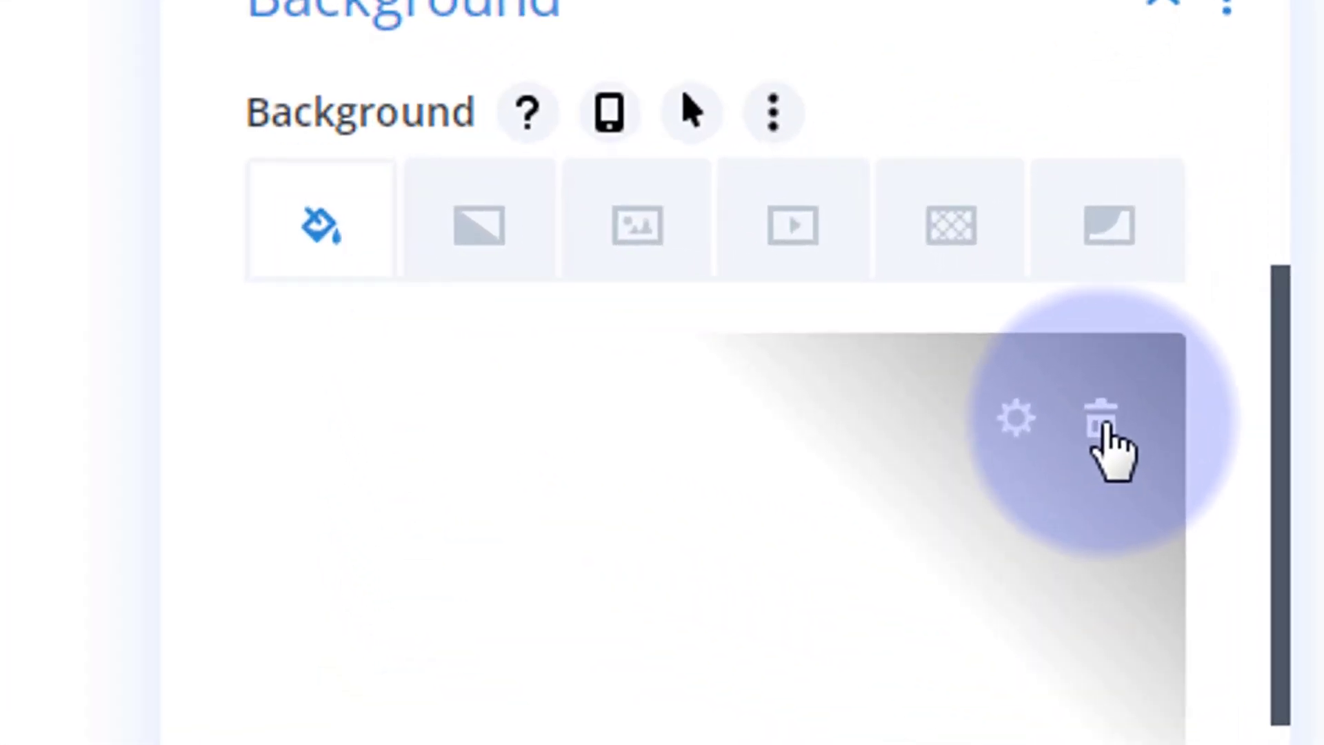
{"action": "left_click", "coordinate": [1105, 428]}
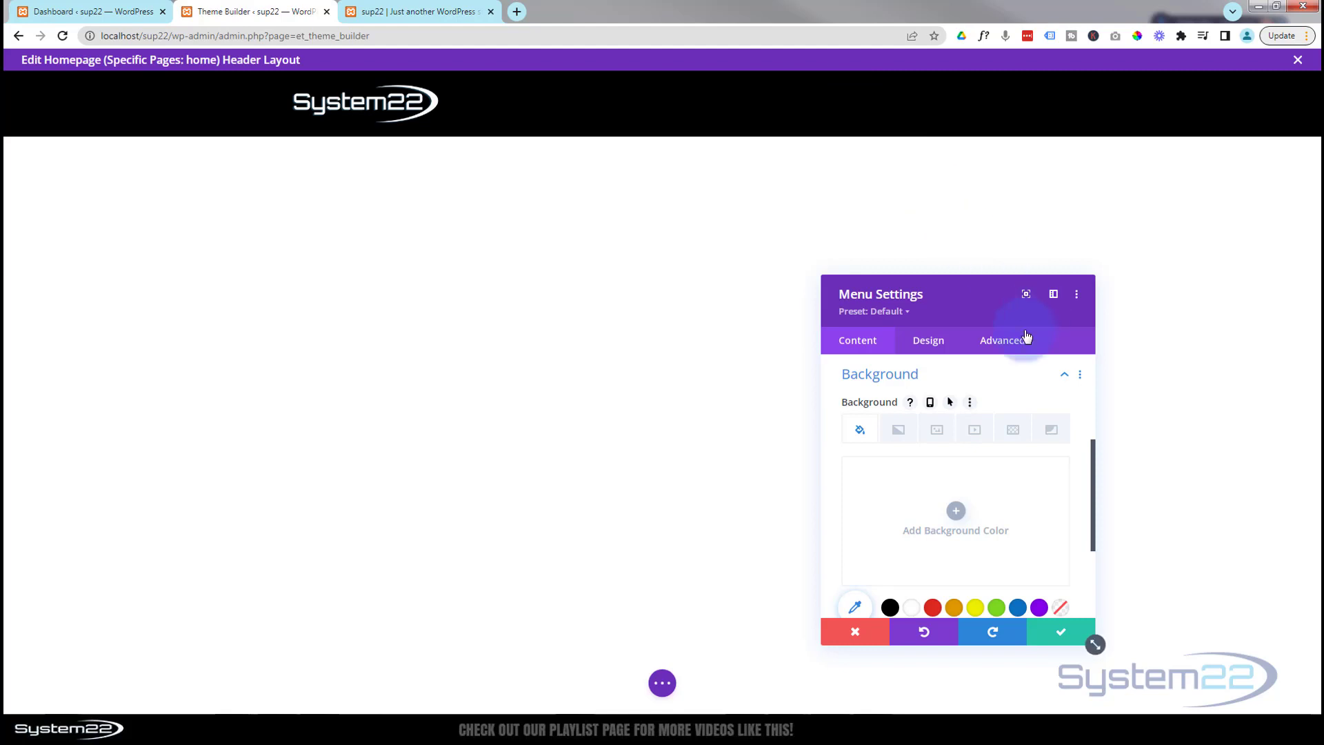
- Set the menu's active link color and menu text color to white (#ffffff), and save the Menu module settings
{"action": "left_click", "coordinate": [931, 343]}
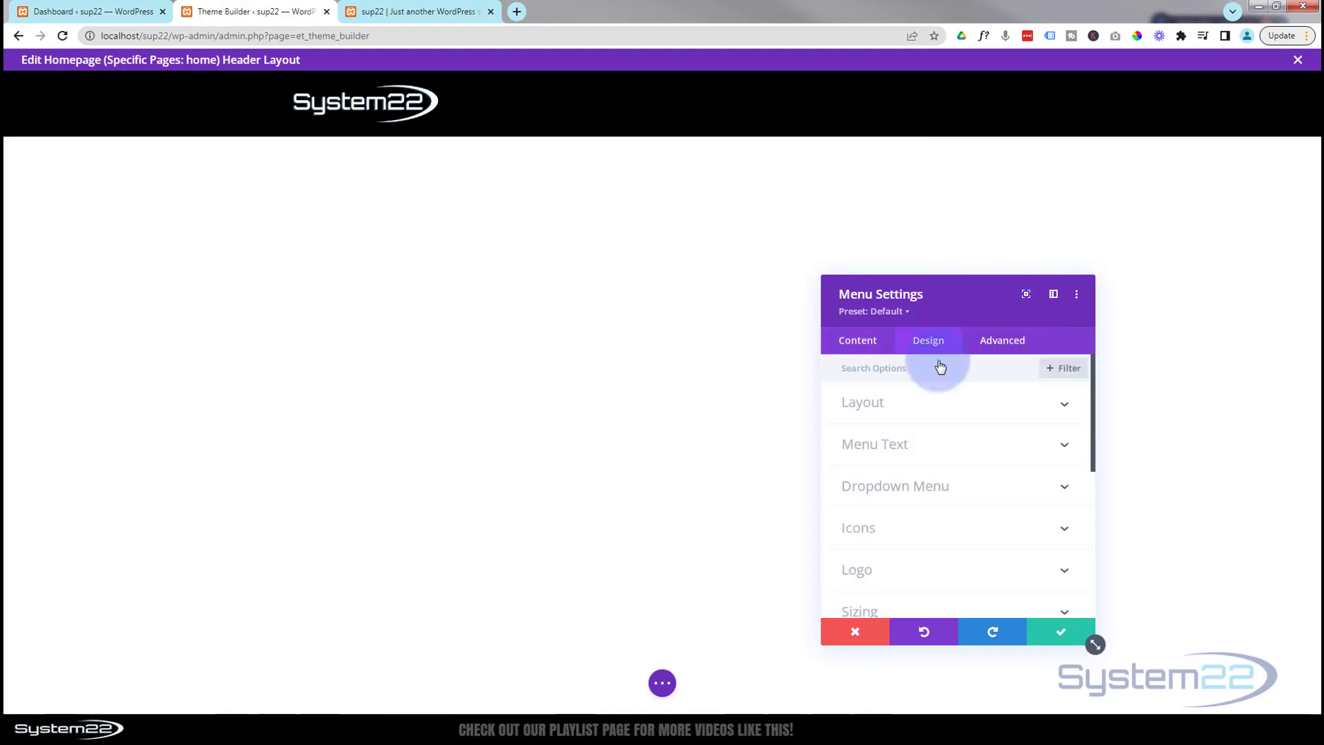
{"action": "left_click", "coordinate": [949, 450]}
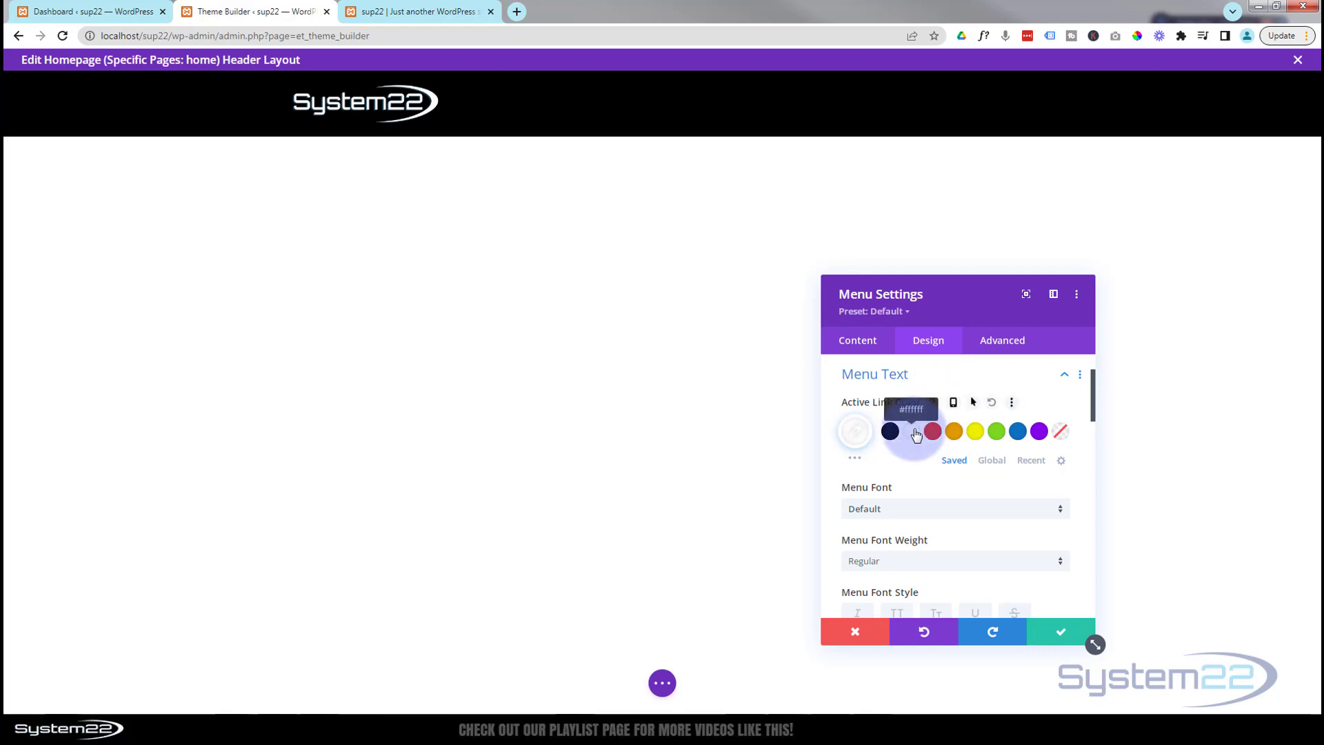
{"action": "scroll", "coordinate": [921, 414], "scroll_direction": "down", "scroll_amount": 5}
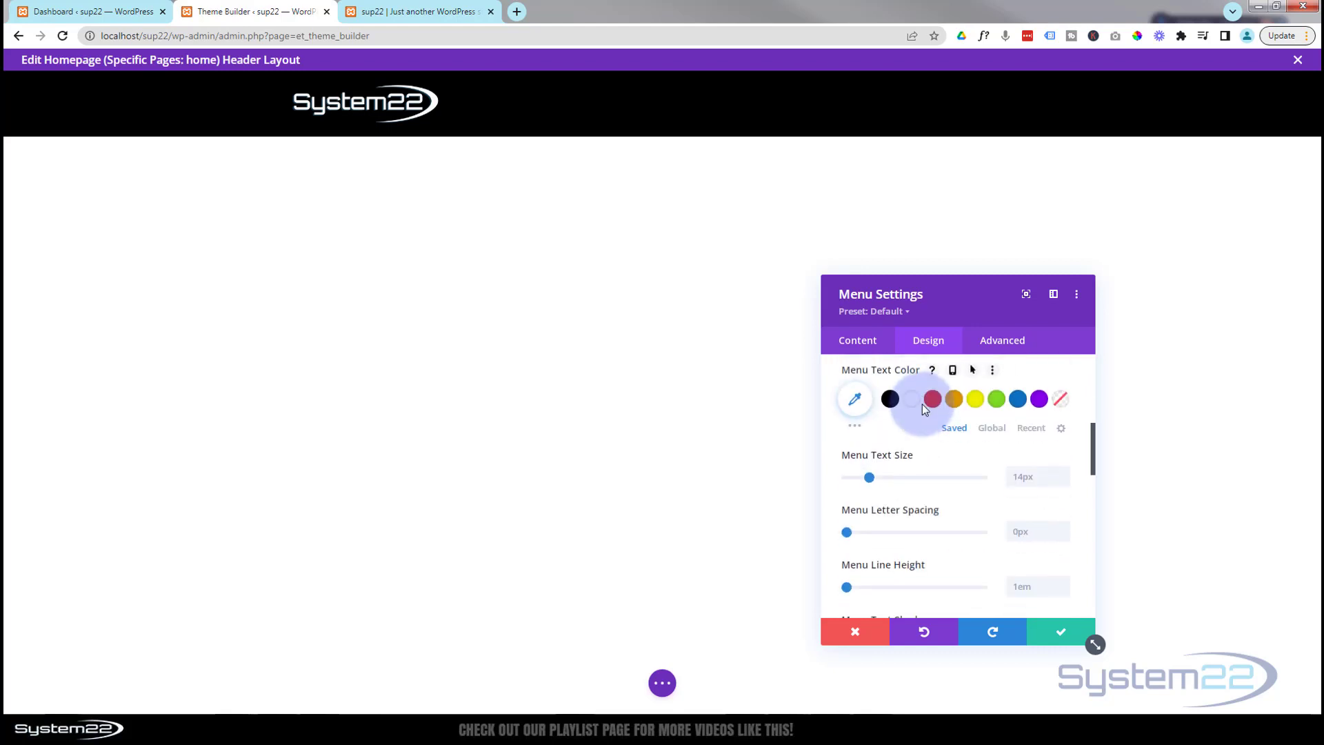
{"action": "left_click", "coordinate": [913, 400]}
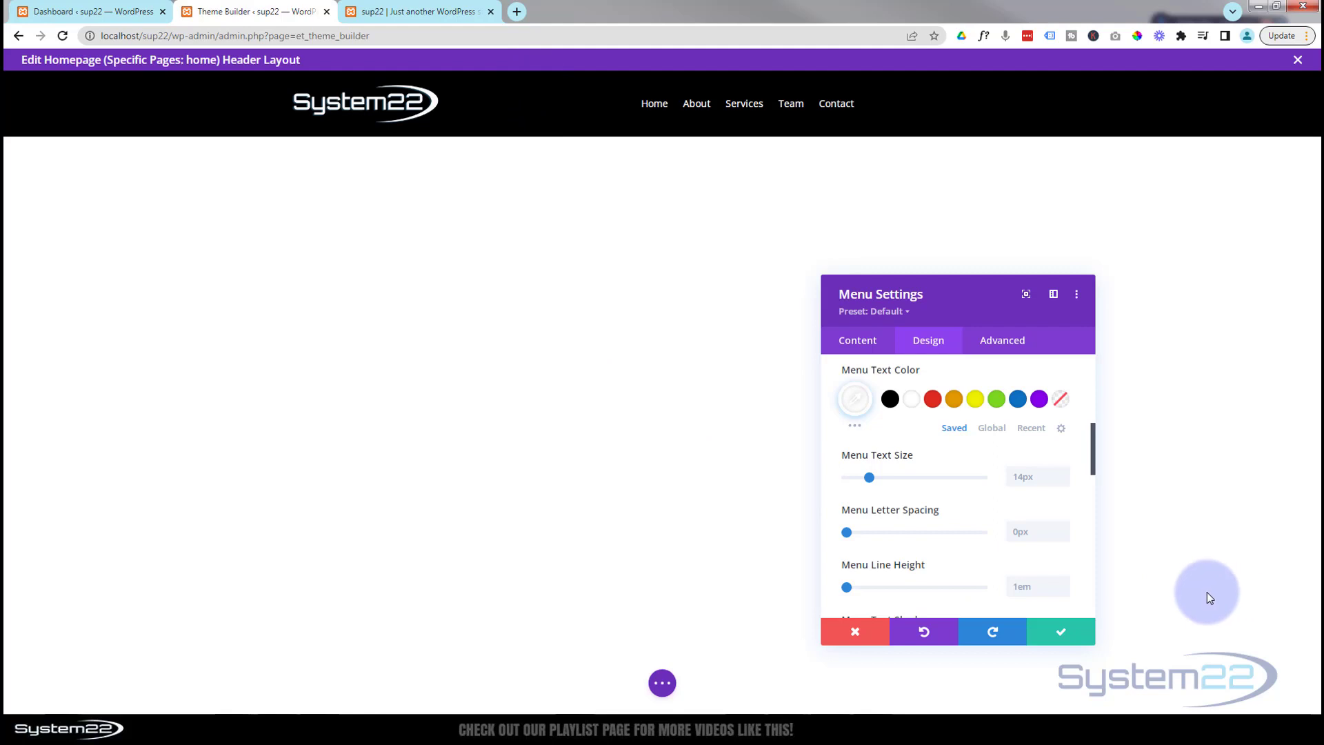
{"action": "left_click", "coordinate": [1062, 632]}
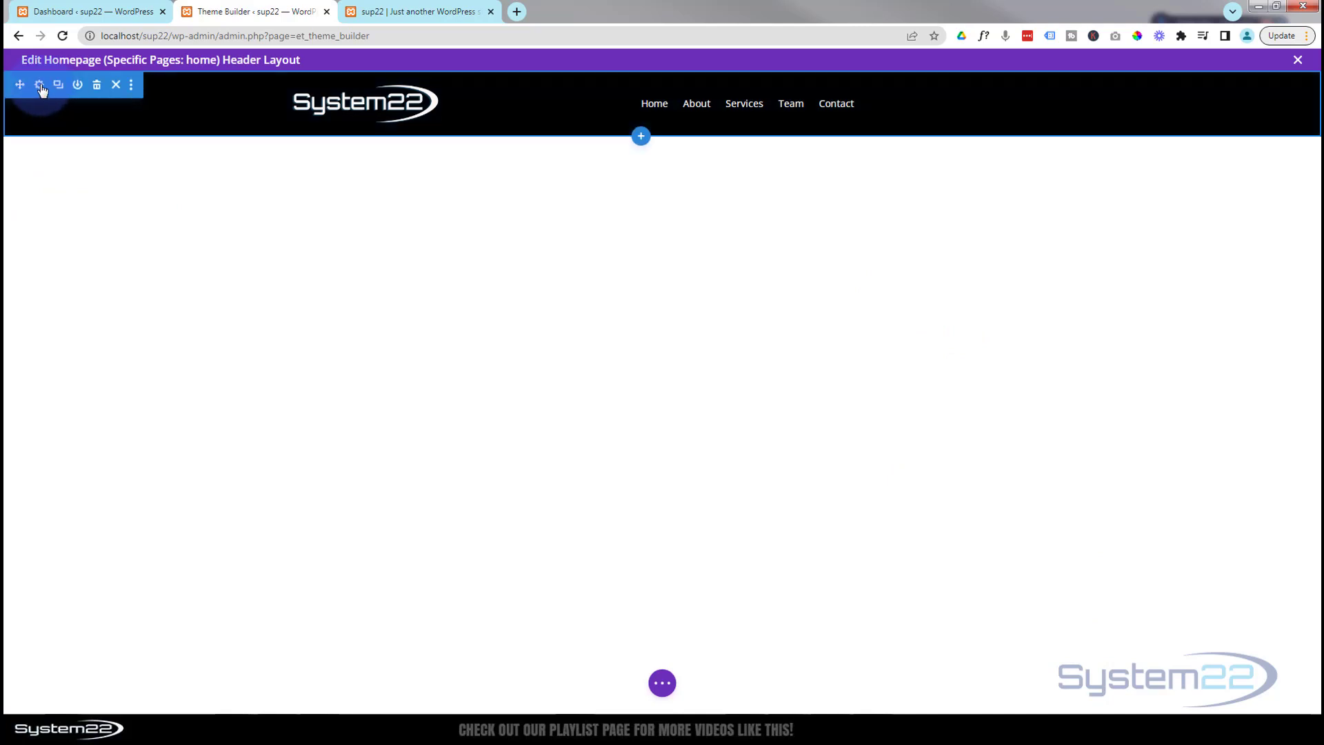
- Change the header section's background color to transparent
{"action": "left_click", "coordinate": [40, 86]}
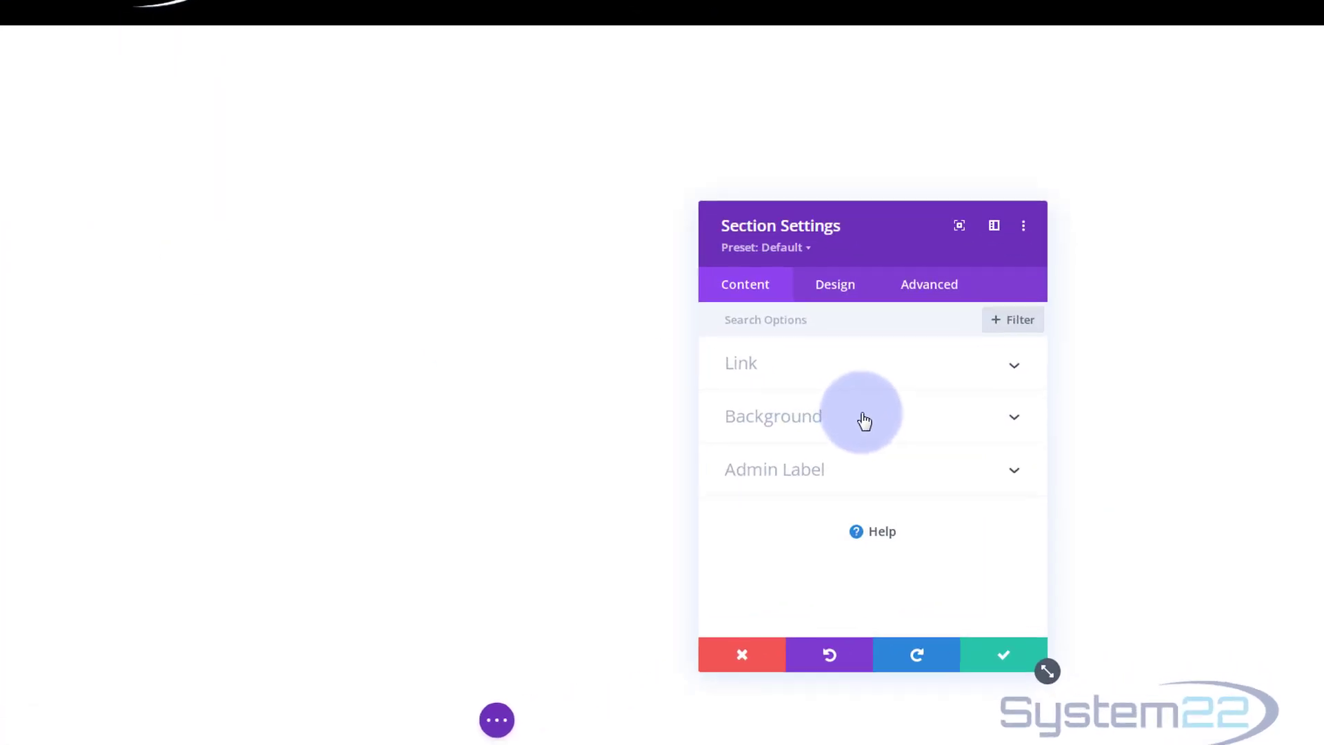
{"action": "left_click", "coordinate": [922, 442]}
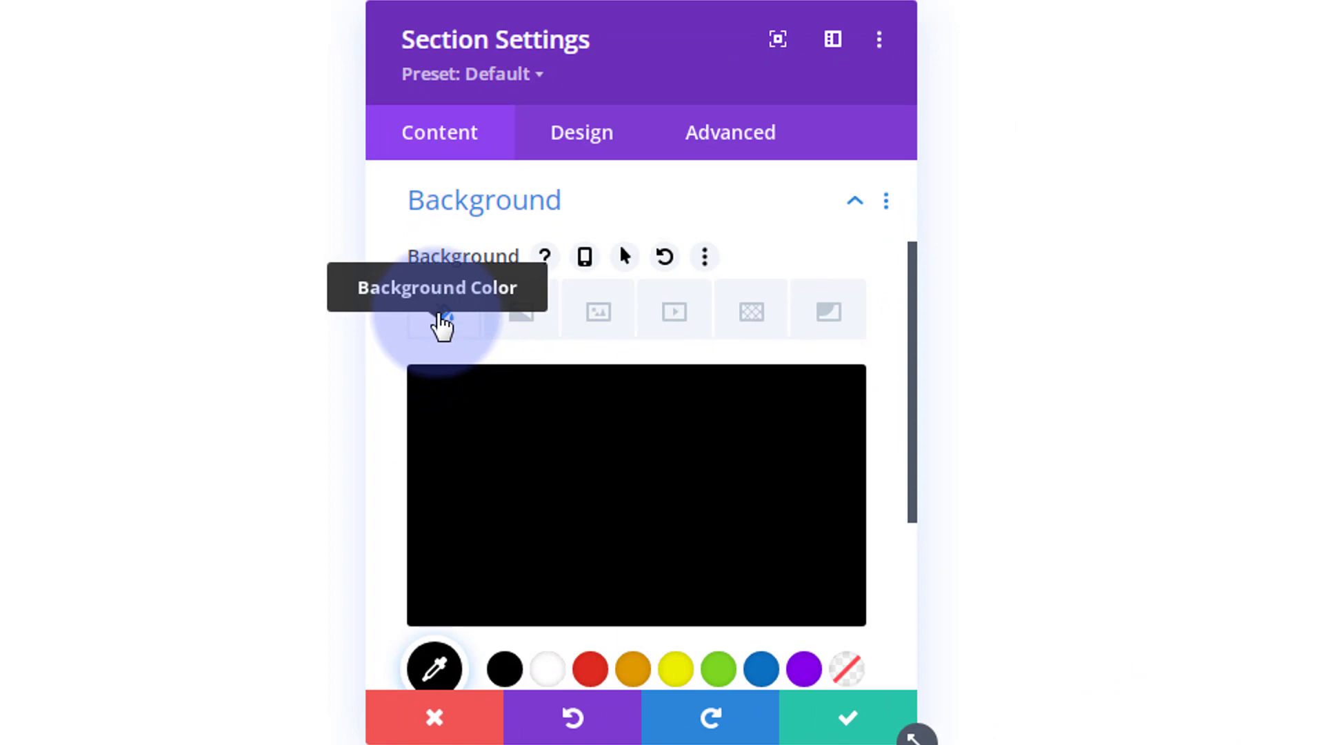
{"action": "scroll", "coordinate": [577, 434], "scroll_direction": "down", "scroll_amount": 2}
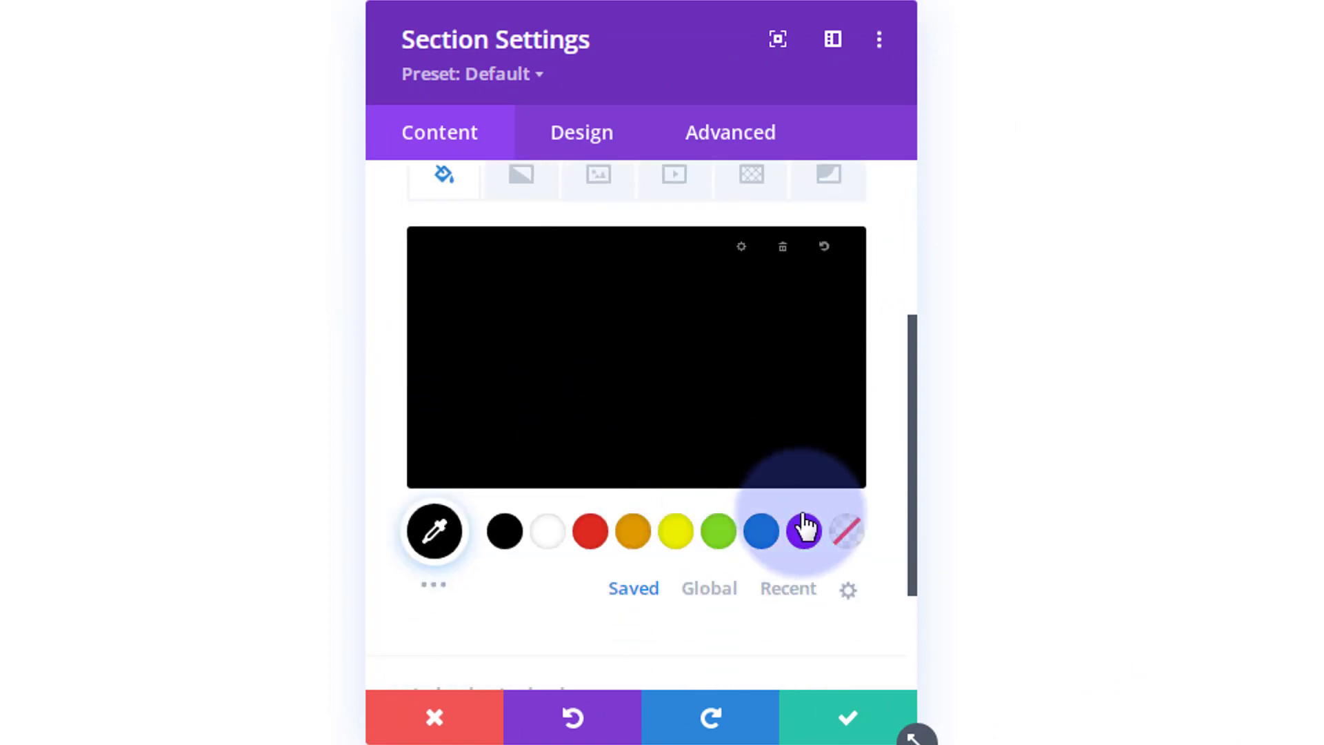
{"action": "left_click", "coordinate": [849, 542]}
{"action": "scroll", "coordinate": [656, 490], "scroll_direction": "up", "scroll_amount": 2}
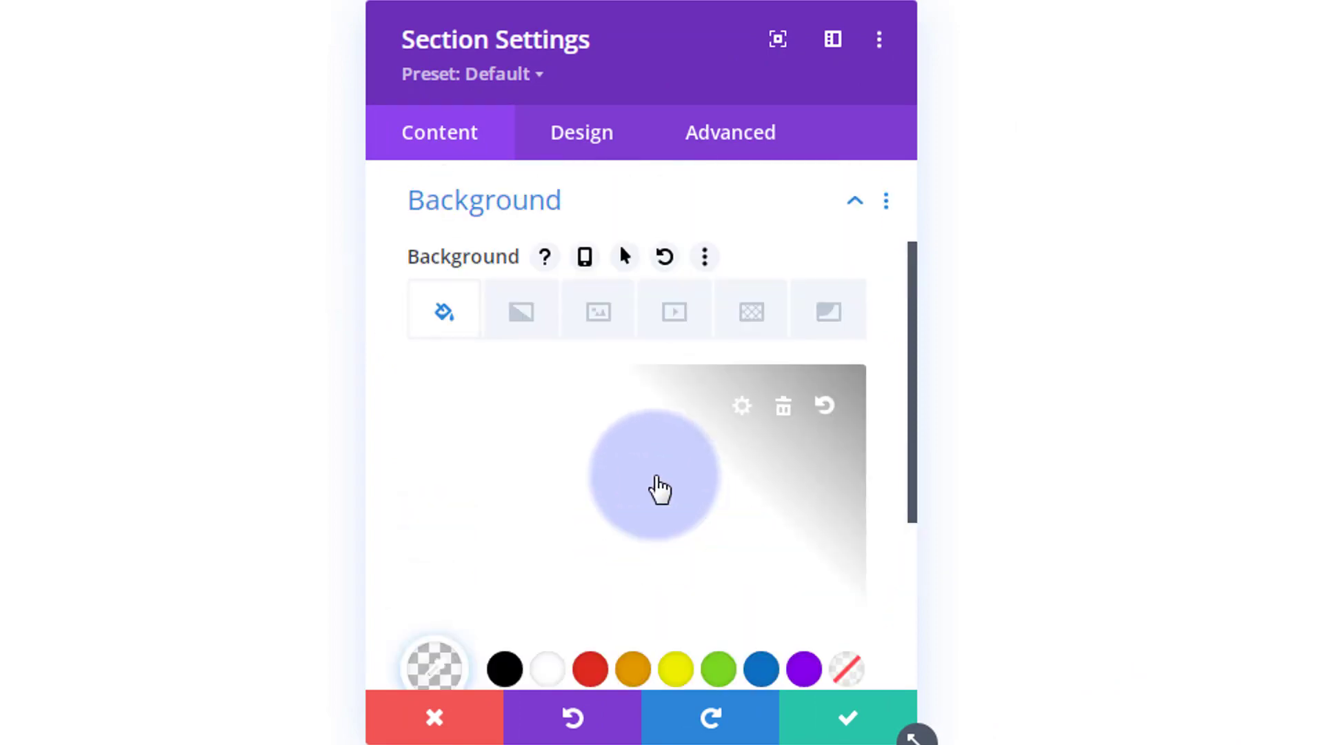
{"action": "left_click", "coordinate": [458, 313]}
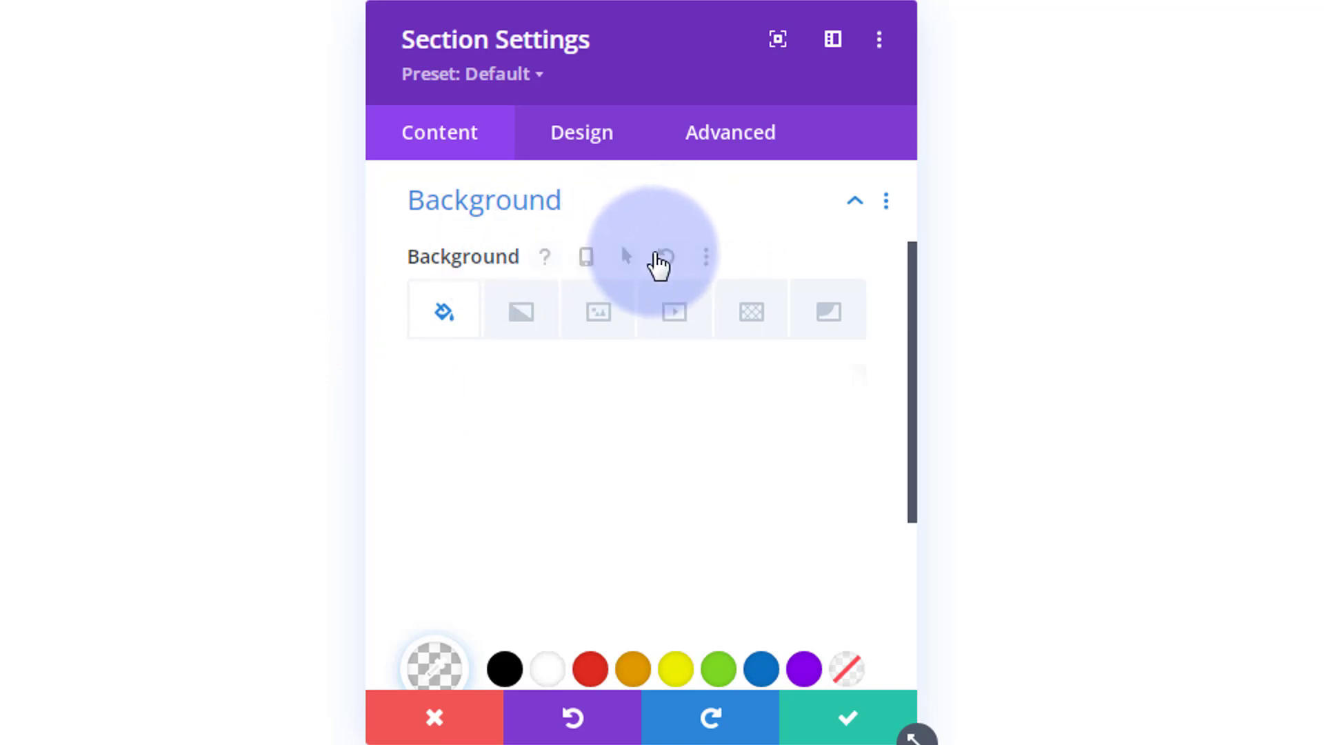
- Enable hover options for the section background and check the background color in the desktop and hover states
{"action": "left_click", "coordinate": [628, 256]}
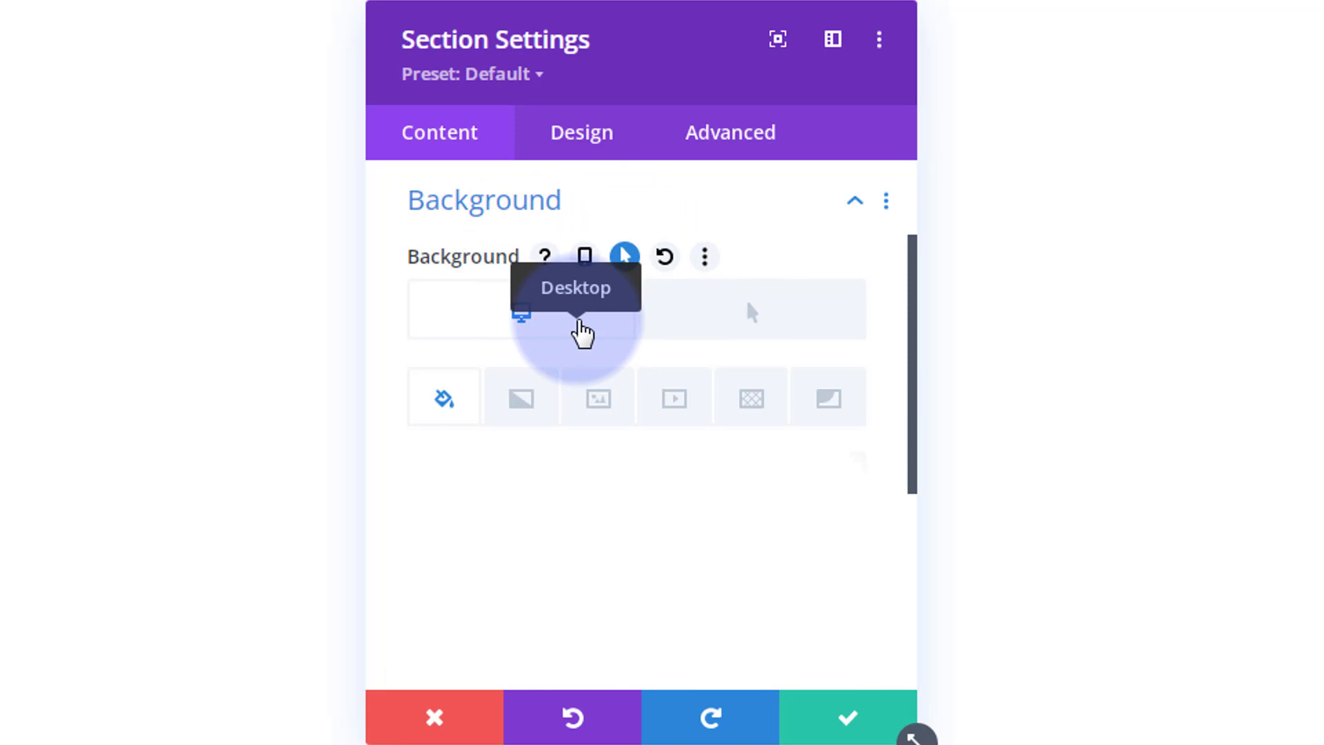
{"action": "left_click", "coordinate": [546, 545]}
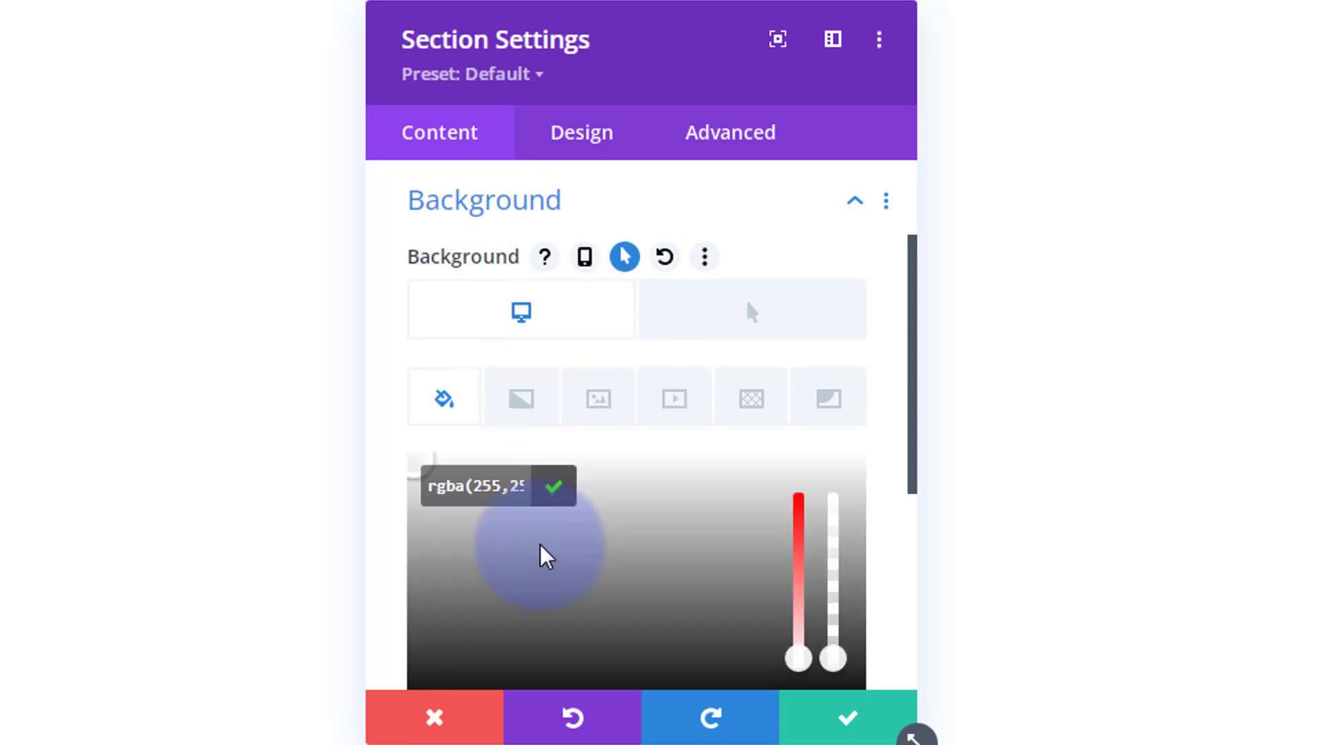
{"action": "scroll", "coordinate": [541, 552], "scroll_direction": "down", "scroll_amount": 4}
{"action": "scroll", "coordinate": [639, 548], "scroll_direction": "up", "scroll_amount": 4}
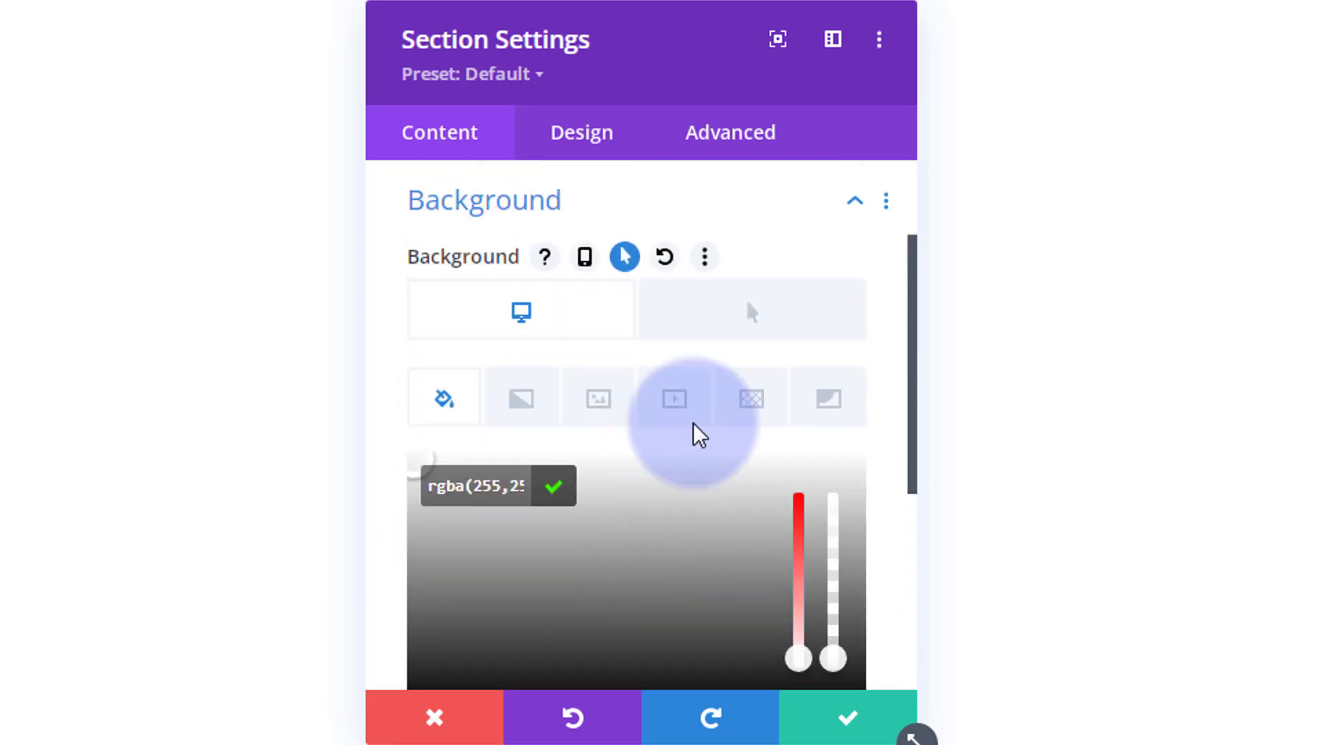
{"action": "left_click", "coordinate": [739, 316]}
{"action": "scroll", "coordinate": [685, 422], "scroll_direction": "down", "scroll_amount": 4}
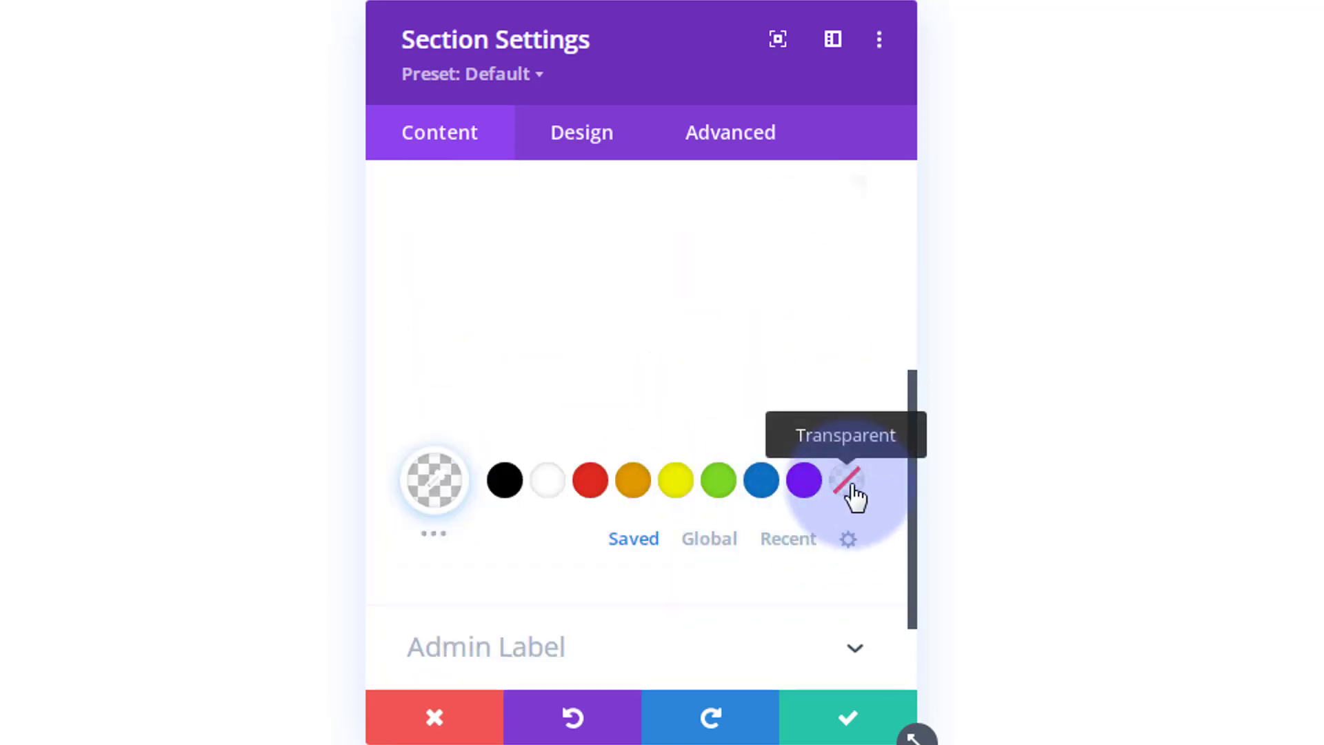
{"action": "scroll", "coordinate": [620, 498], "scroll_direction": "up", "scroll_amount": 2}
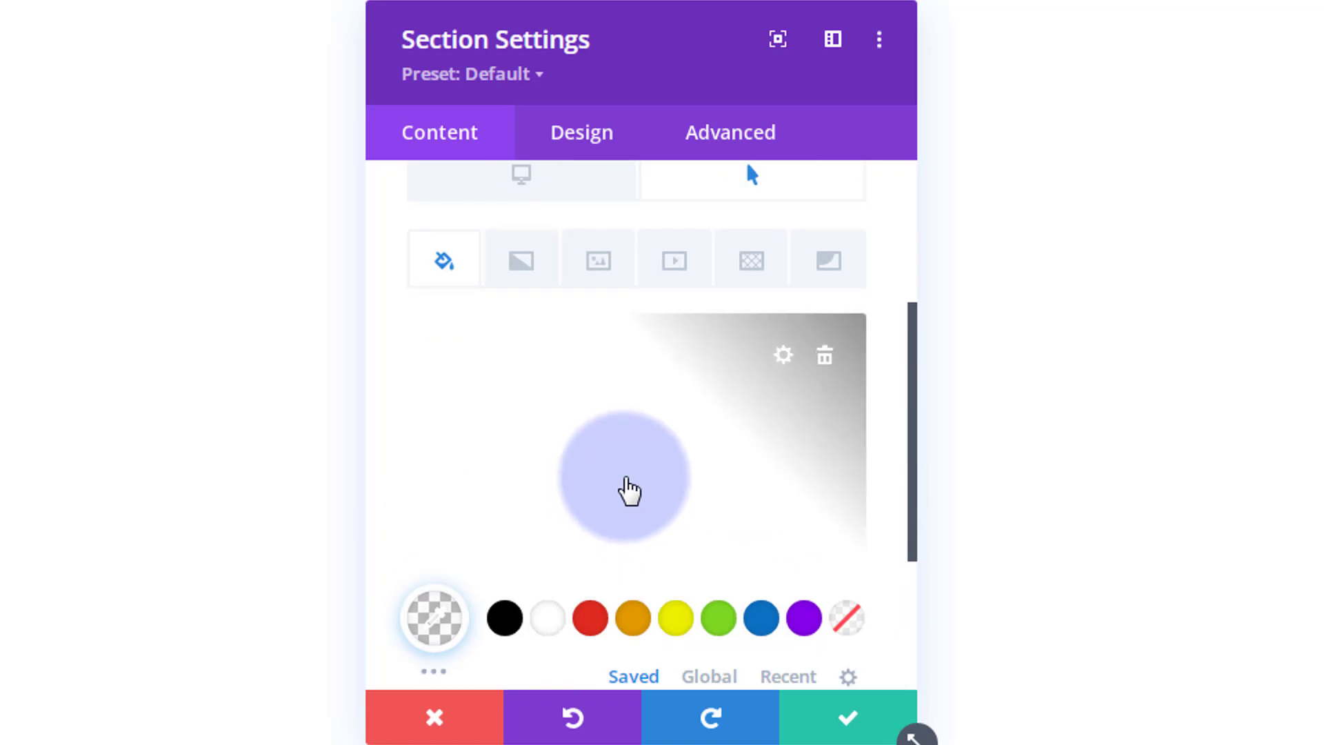
{"action": "left_click", "coordinate": [629, 491]}
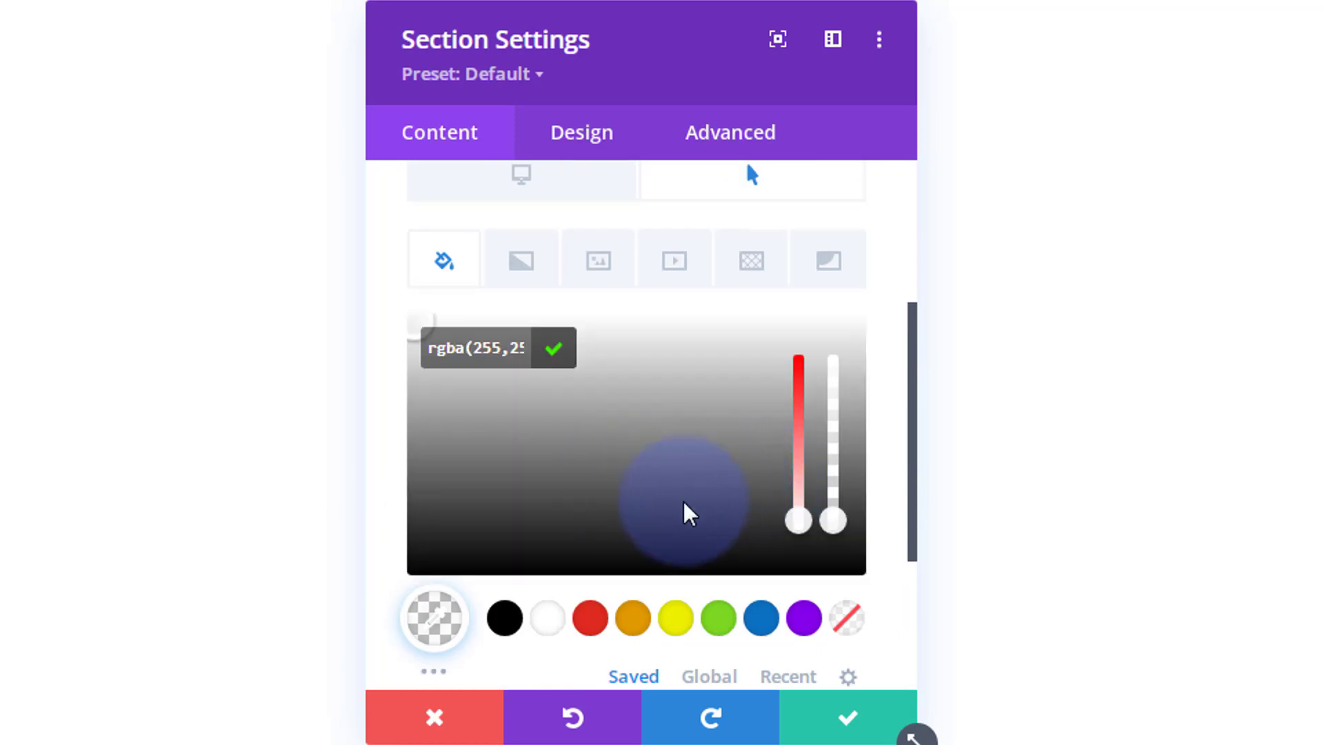
{"action": "scroll", "coordinate": [692, 510], "scroll_direction": "up", "scroll_amount": 4}
{"action": "scroll", "coordinate": [685, 511], "scroll_direction": "down", "scroll_amount": 2}
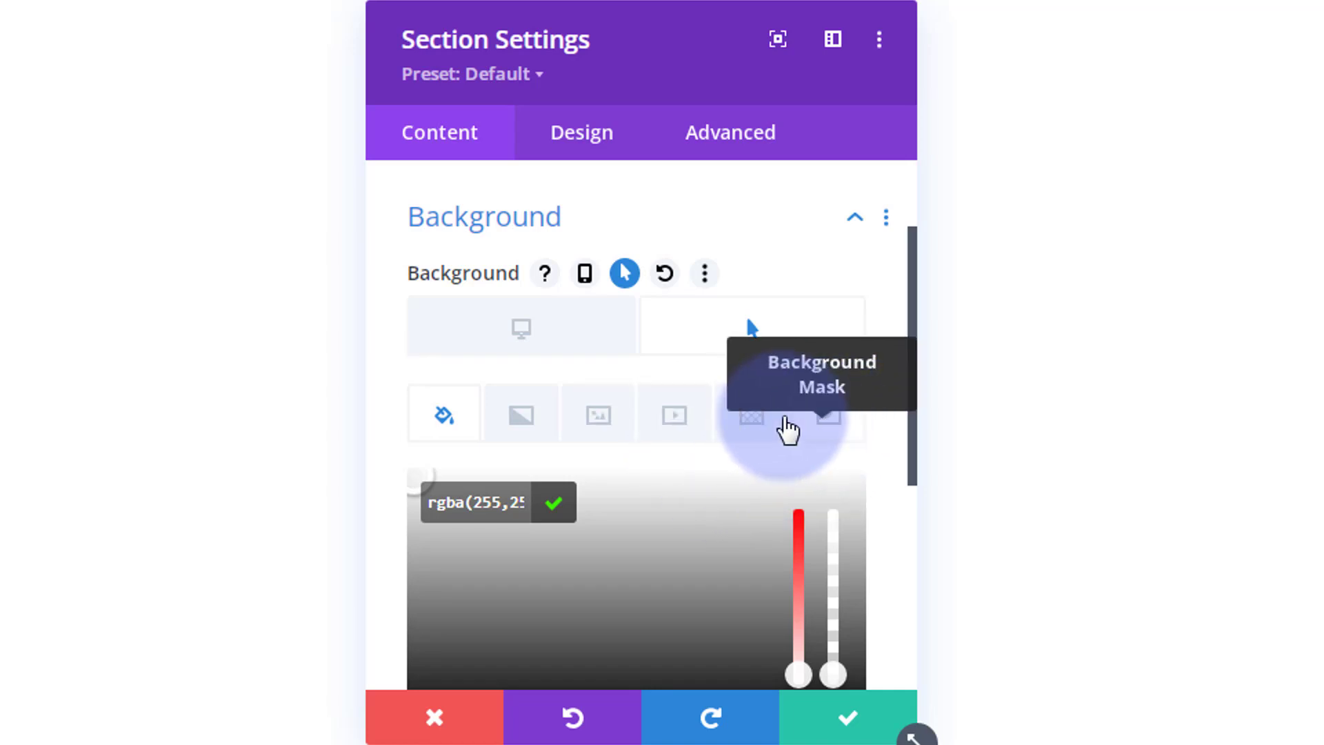
- Add a background gradient to the section's desktop state and set its first stop to black (#000000)
{"action": "left_click", "coordinate": [542, 427]}
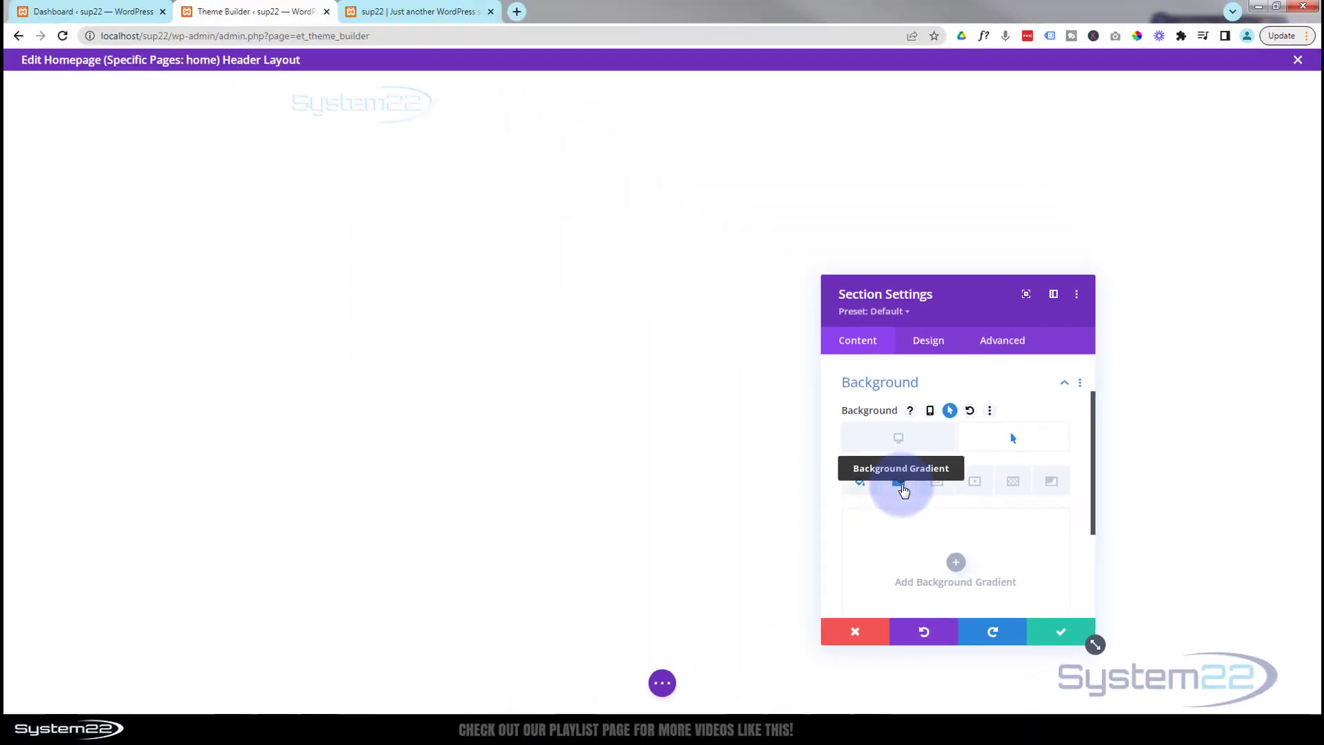
{"action": "left_click", "coordinate": [887, 447]}
{"action": "scroll", "coordinate": [1020, 384], "scroll_direction": "down", "scroll_amount": 1}
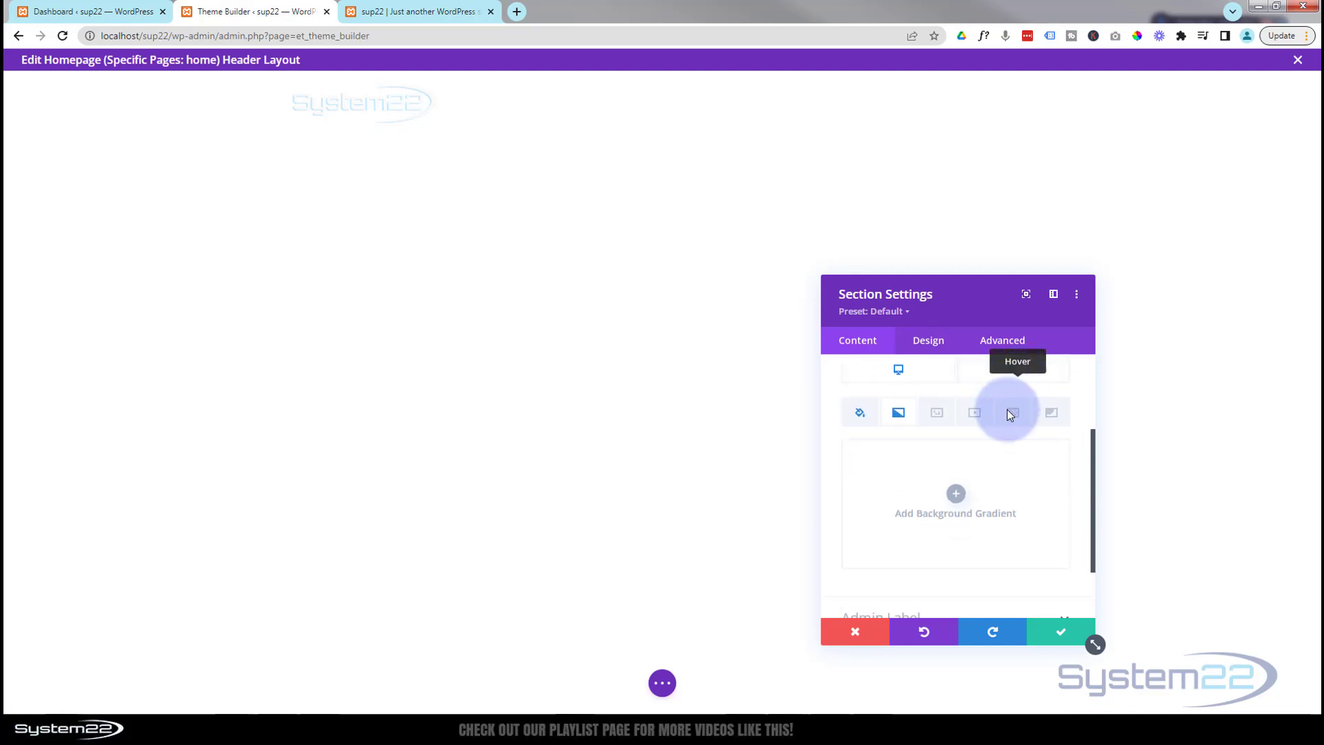
{"action": "left_click", "coordinate": [956, 494]}
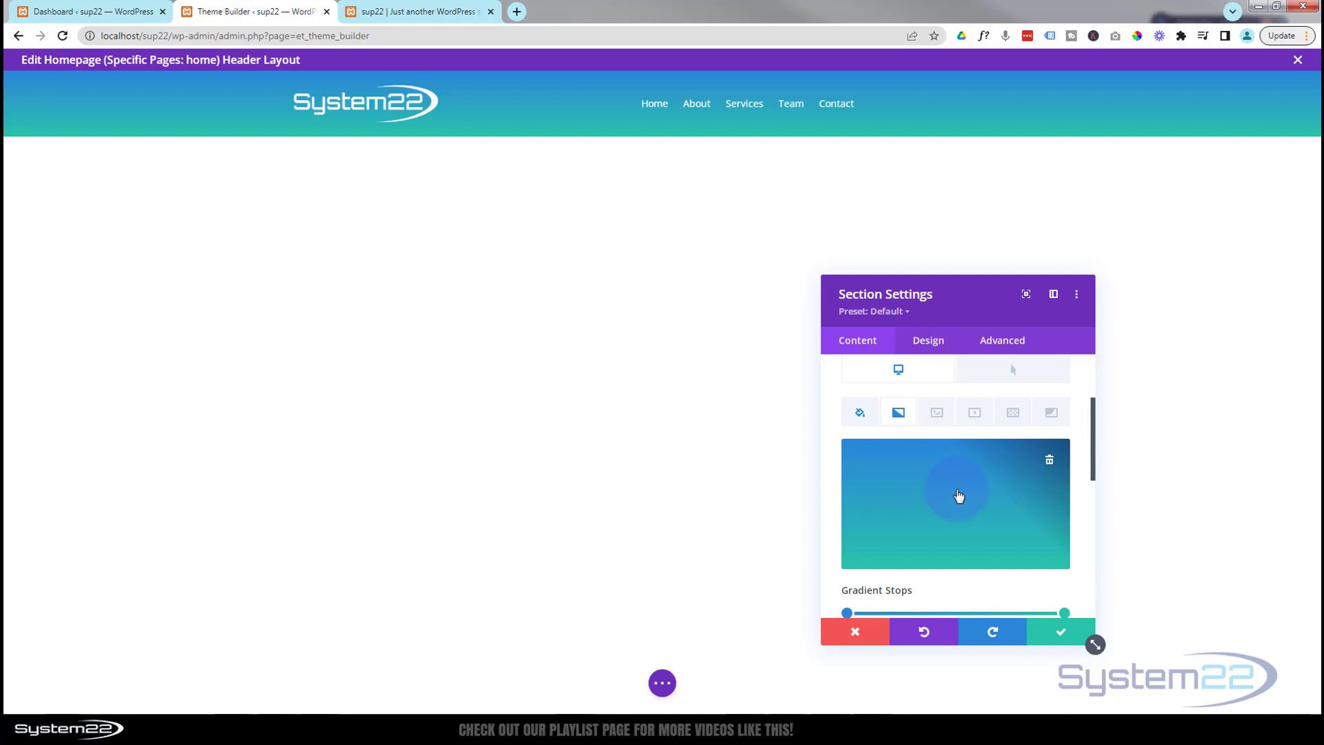
{"action": "scroll", "coordinate": [958, 495], "scroll_direction": "down", "scroll_amount": 1}
{"action": "left_click", "coordinate": [846, 545]}
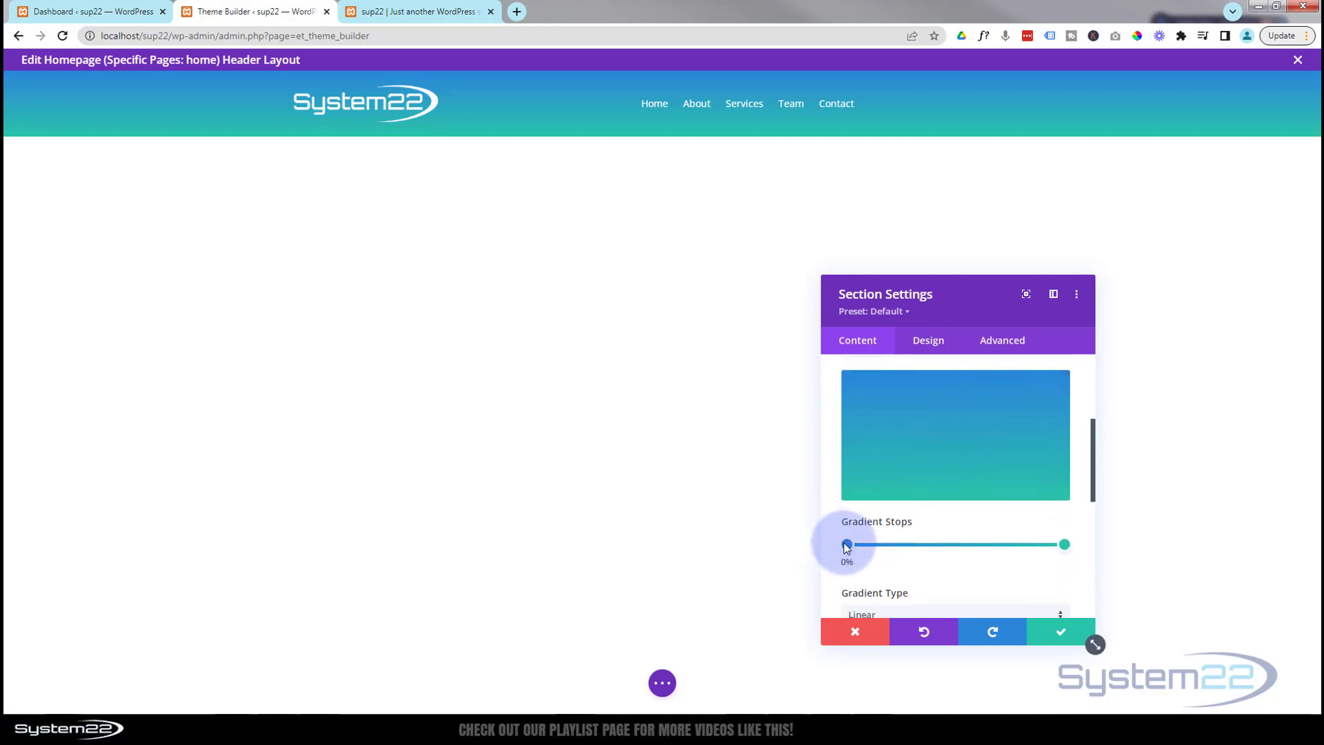
{"action": "left_click", "coordinate": [891, 524]}
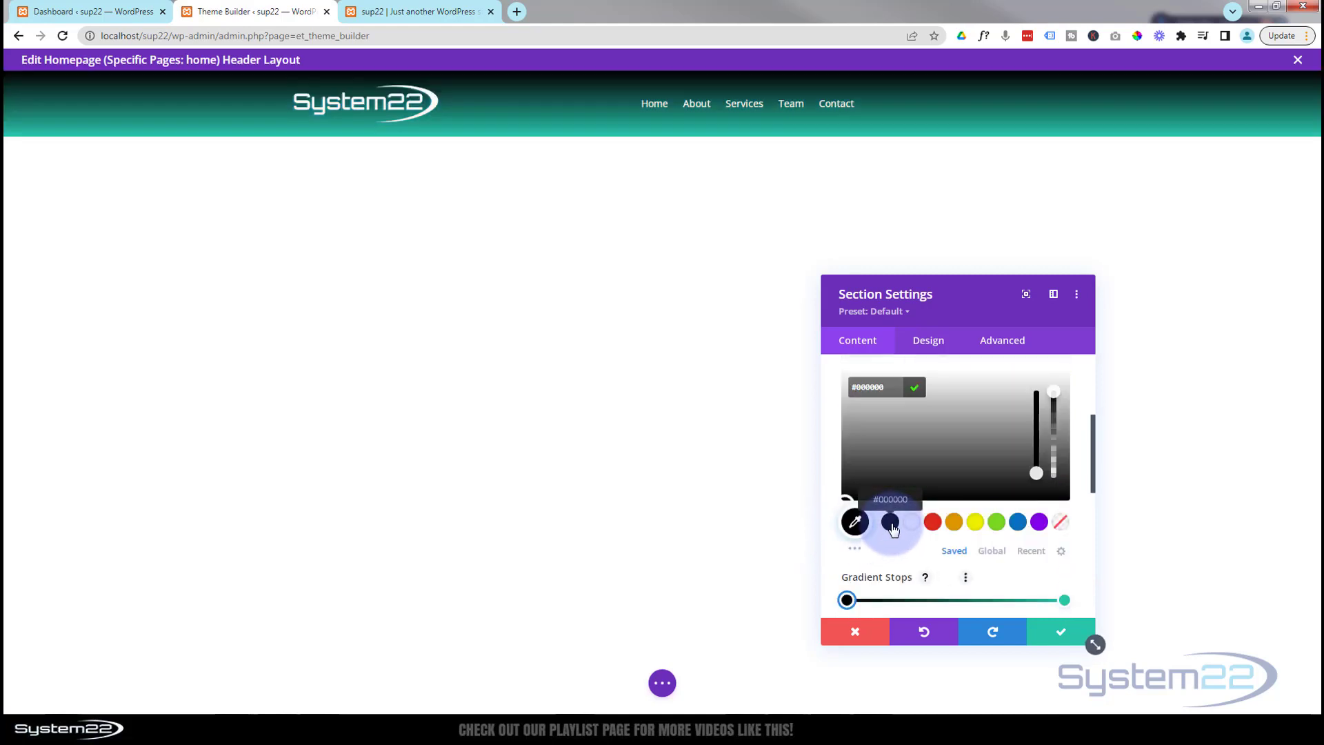
- Make the gradient's second stop transparent and move it slightly inward from the end of the gradient bar
{"action": "scroll", "coordinate": [965, 566], "scroll_direction": "down", "scroll_amount": 1}
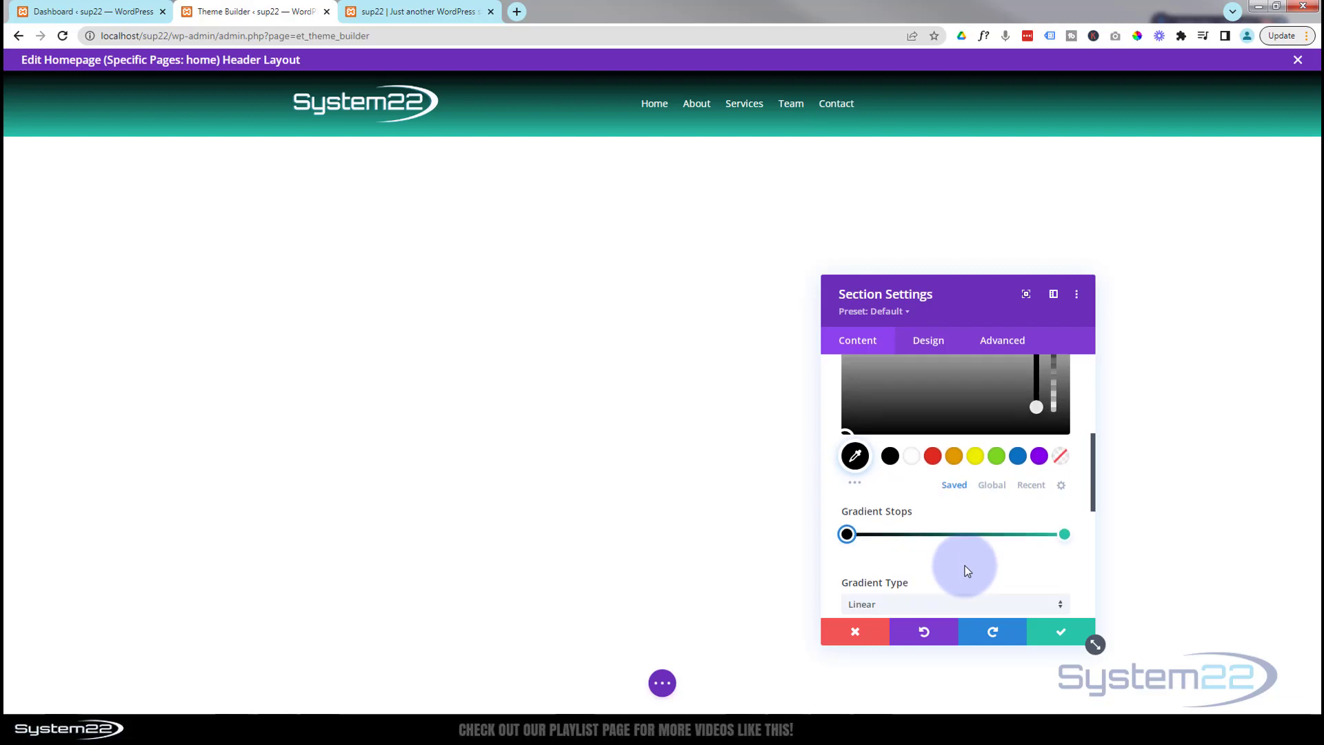
{"action": "left_click", "coordinate": [1065, 531]}
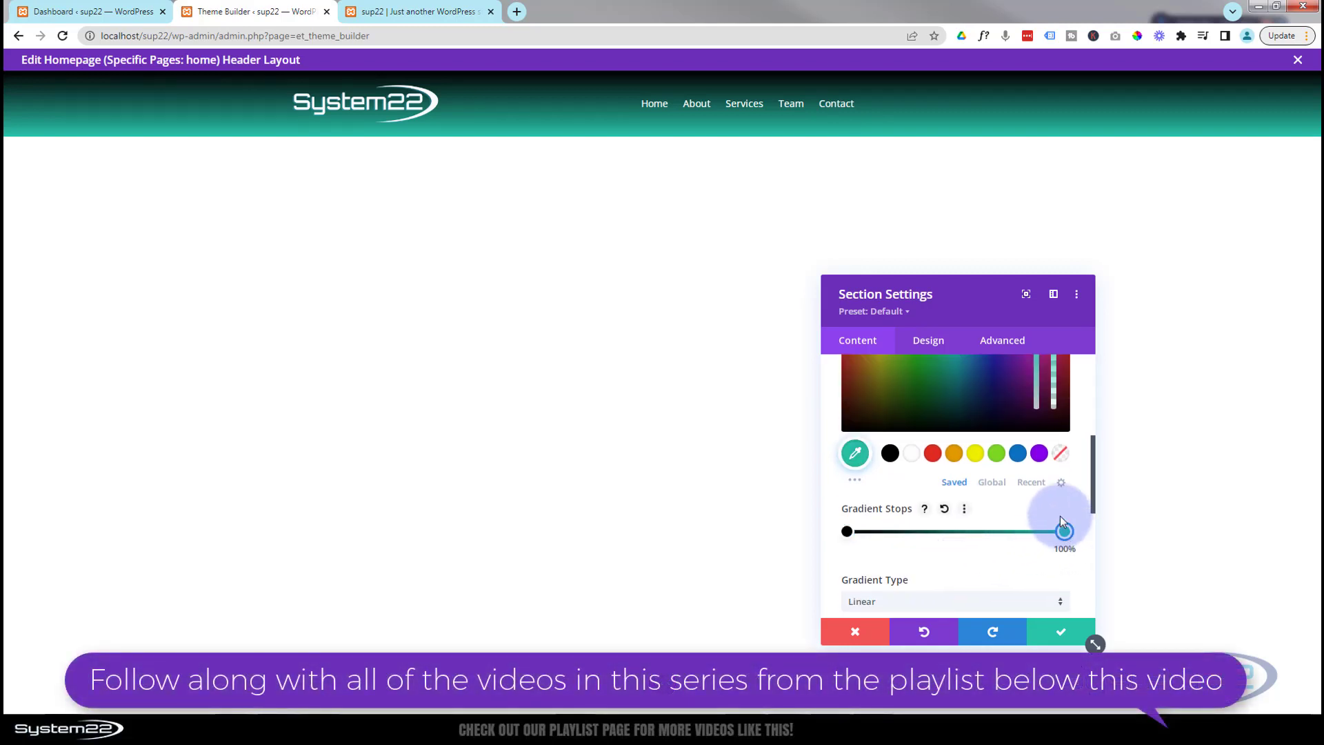
{"action": "left_click", "coordinate": [1061, 454]}
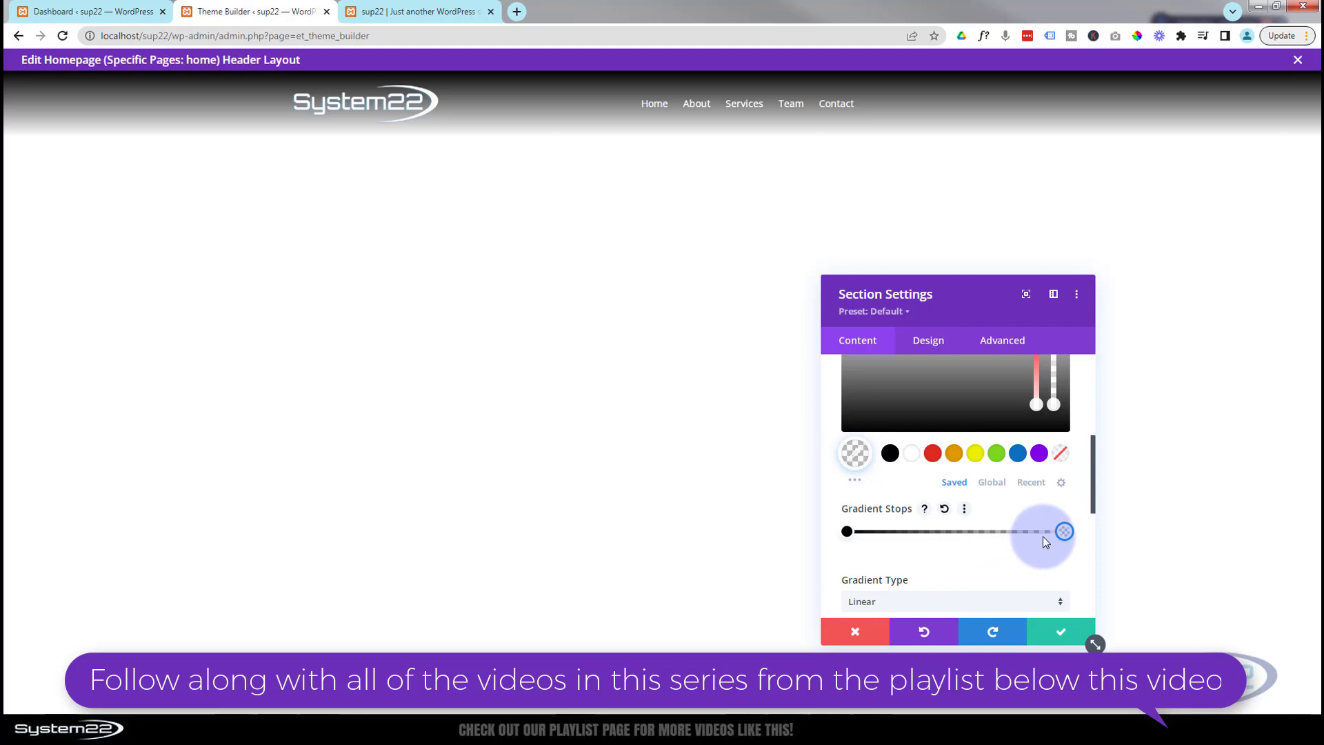
{"action": "left_click_drag", "start_coordinate": [1055, 536], "coordinate": [1028, 537]}
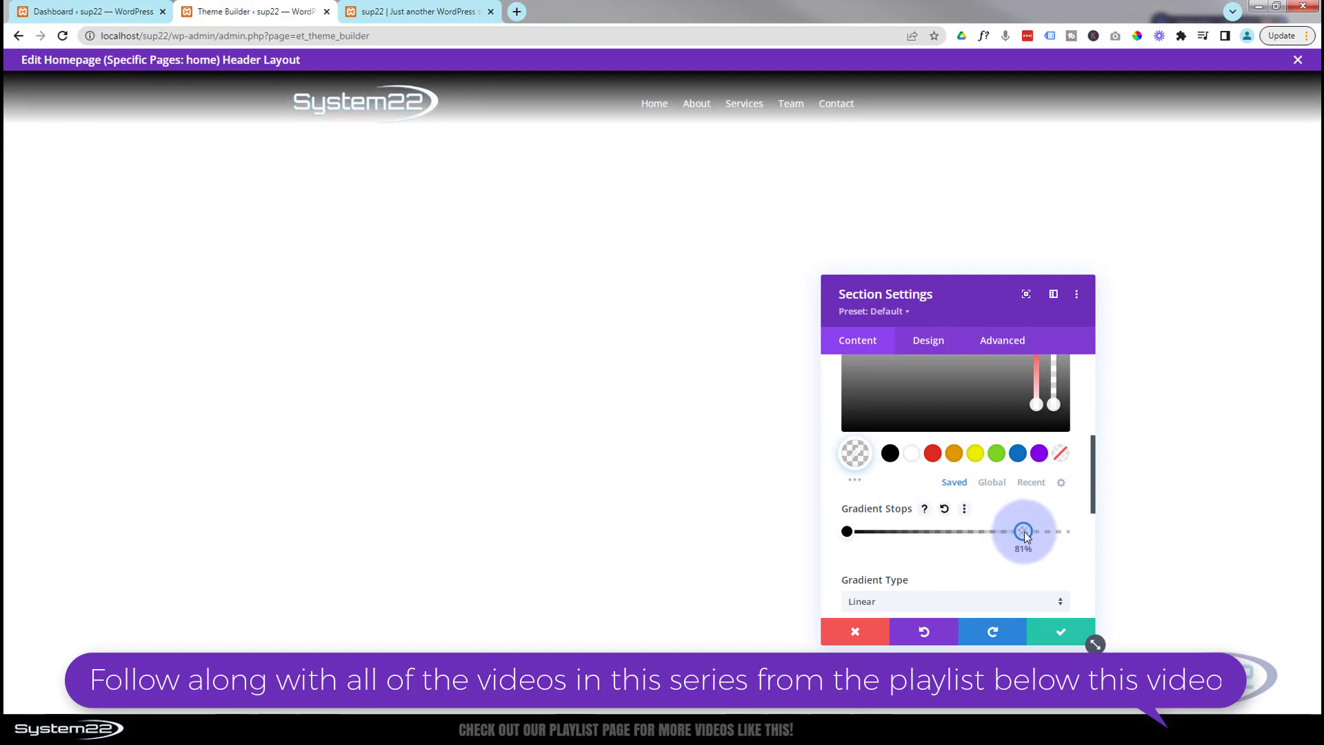
{"action": "left_click_drag", "start_coordinate": [1009, 540], "coordinate": [1034, 534]}
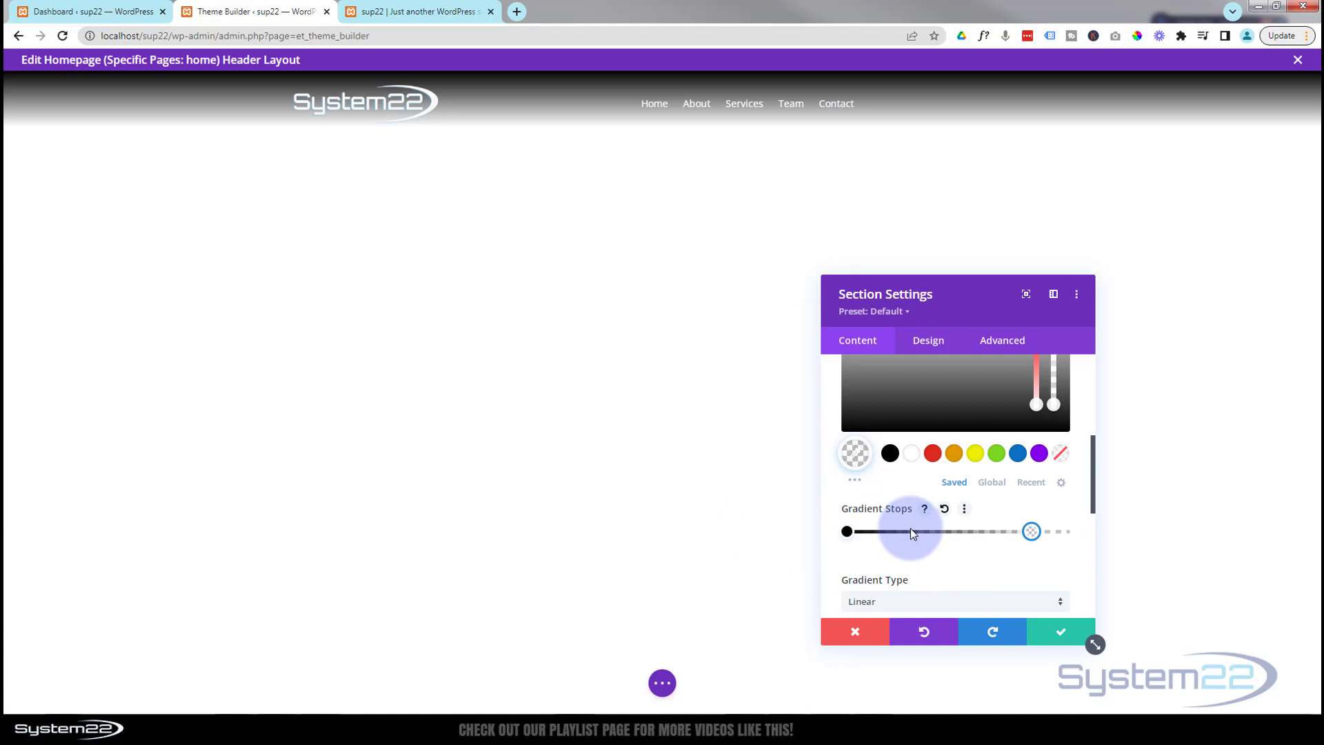
- For the section's hover state, move the gradient's transparent stop out to the far end of the gradient bar
{"action": "scroll", "coordinate": [910, 528], "scroll_direction": "up", "scroll_amount": 3}
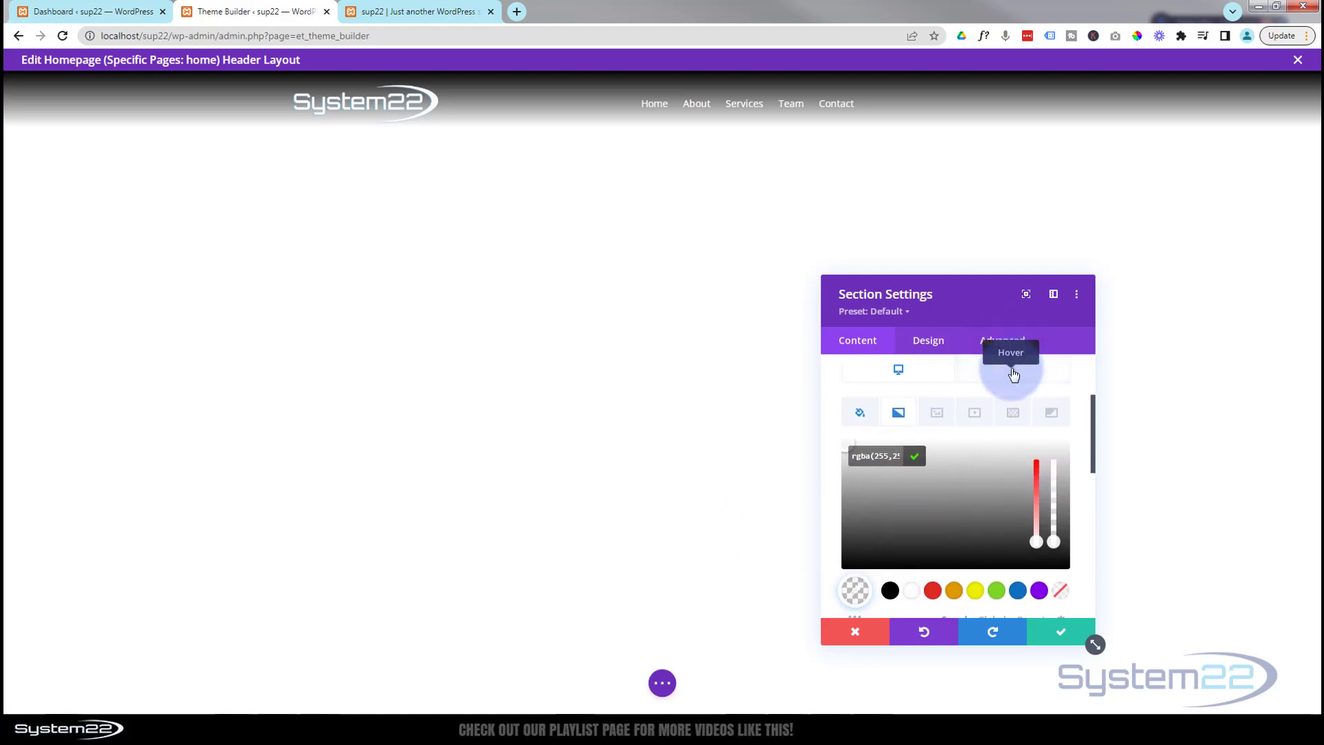
{"action": "left_click", "coordinate": [1013, 375]}
{"action": "scroll", "coordinate": [1013, 372], "scroll_direction": "down", "scroll_amount": 2}
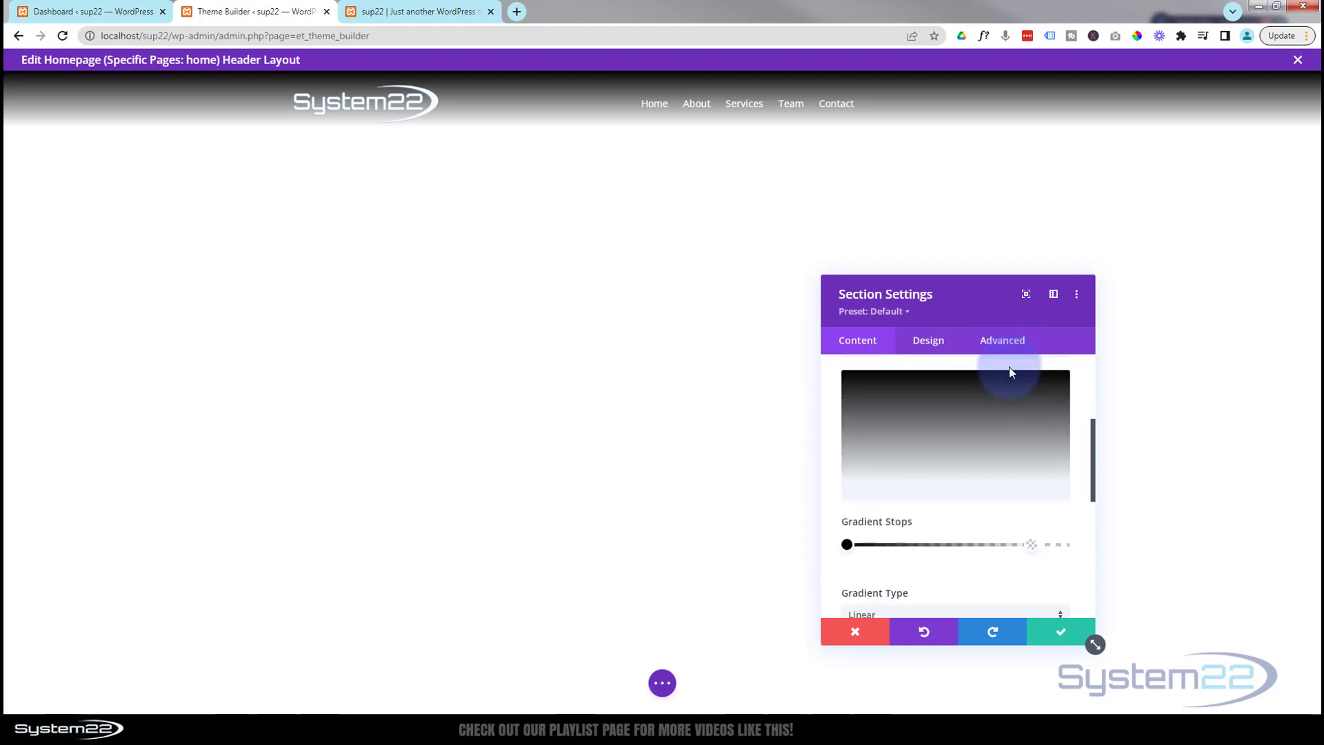
{"action": "left_click", "coordinate": [1031, 545]}
{"action": "left_click", "coordinate": [1032, 600]}
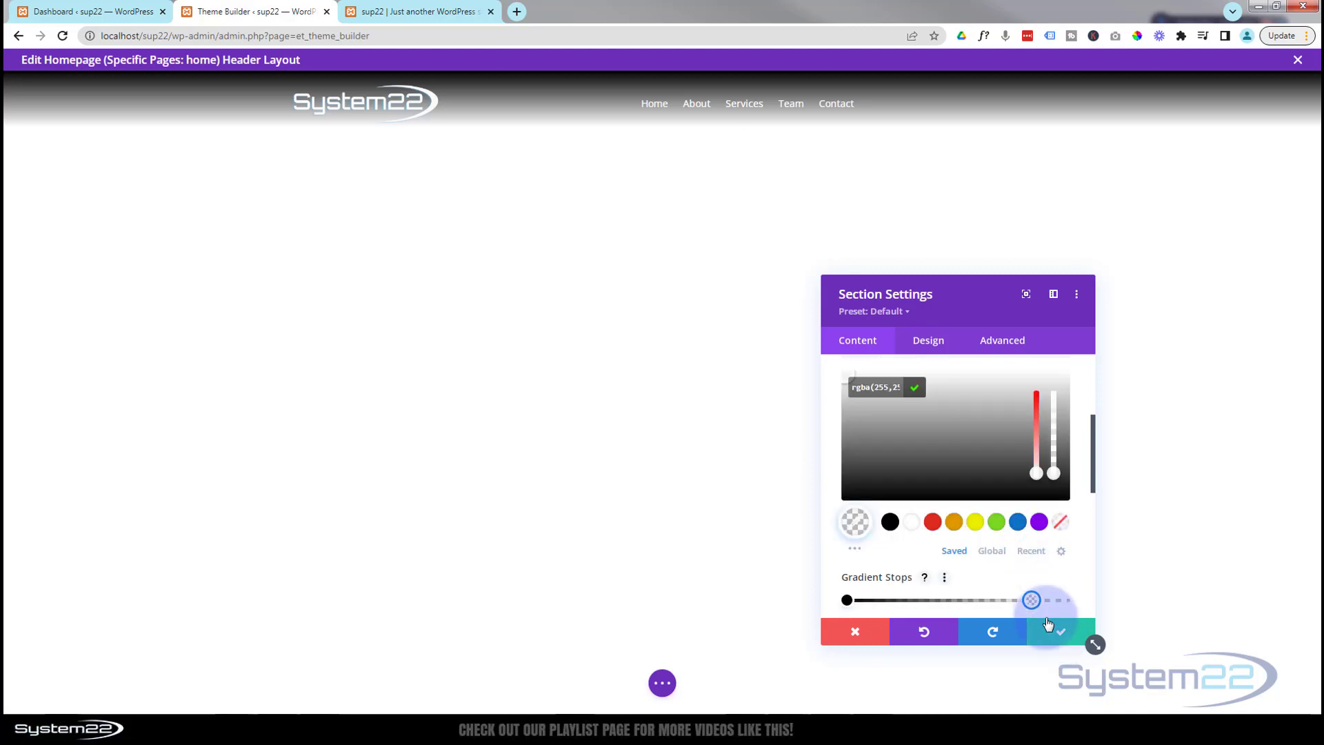
{"action": "left_click_drag", "start_coordinate": [1033, 604], "coordinate": [1074, 606]}
- Set the hover gradient's end stop color to rgba(255,255,255,0.5), and switch back to the desktop state
{"action": "left_click", "coordinate": [1055, 471]}
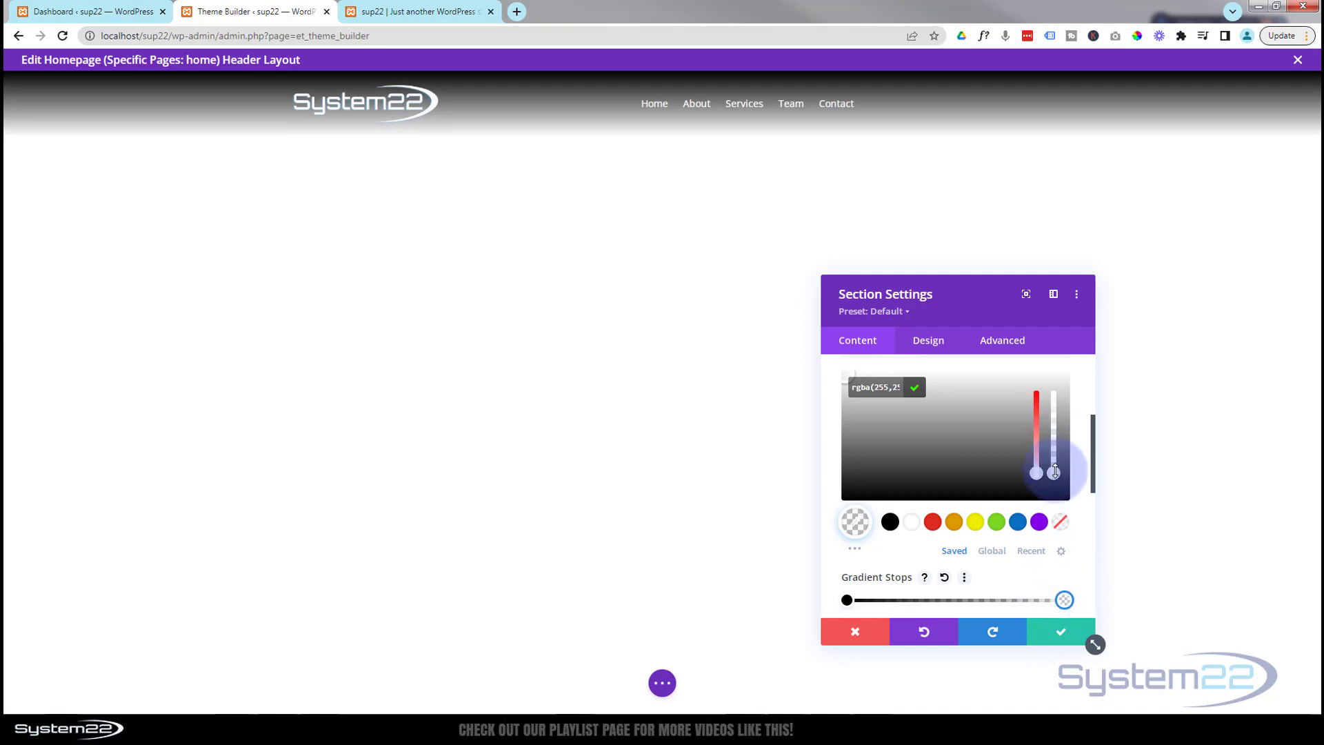
{"action": "left_click_drag", "start_coordinate": [1055, 472], "coordinate": [1056, 463]}
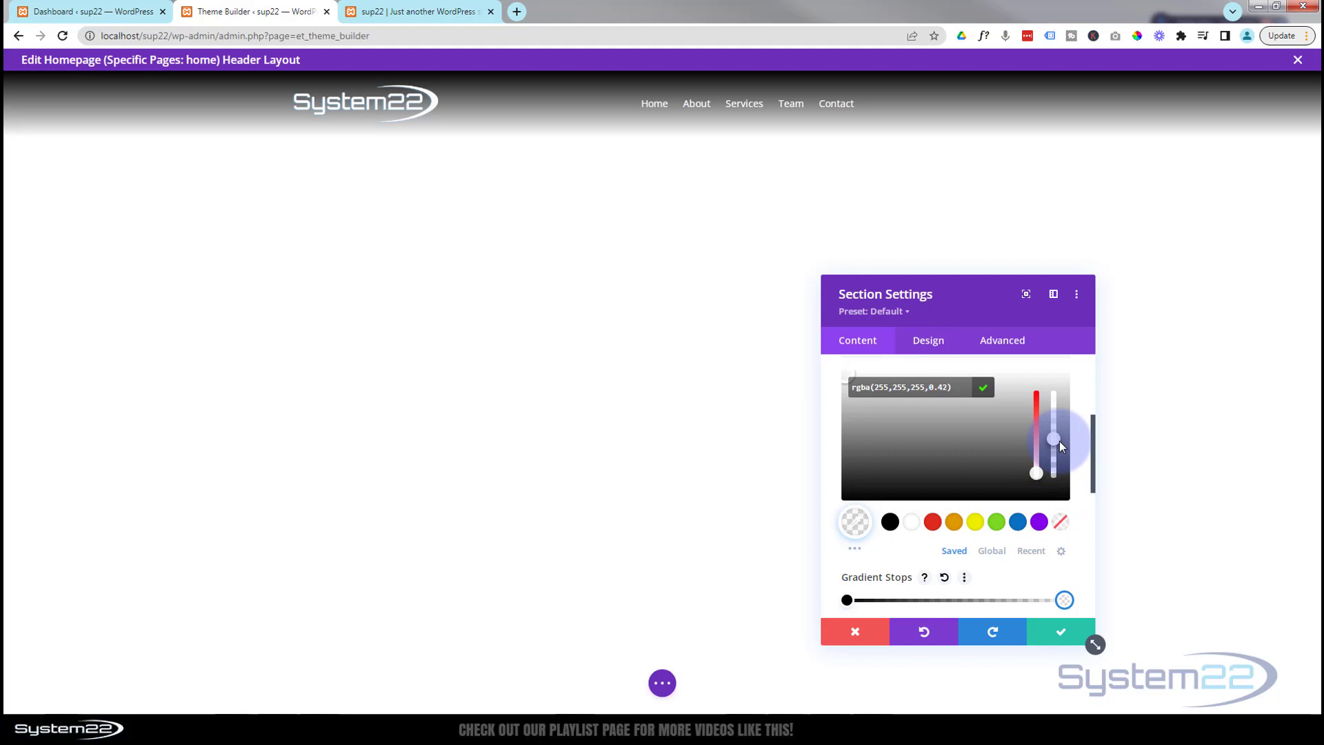
{"action": "left_click_drag", "start_coordinate": [1059, 427], "coordinate": [1061, 439]}
{"action": "scroll", "coordinate": [961, 466], "scroll_direction": "up", "scroll_amount": 1}
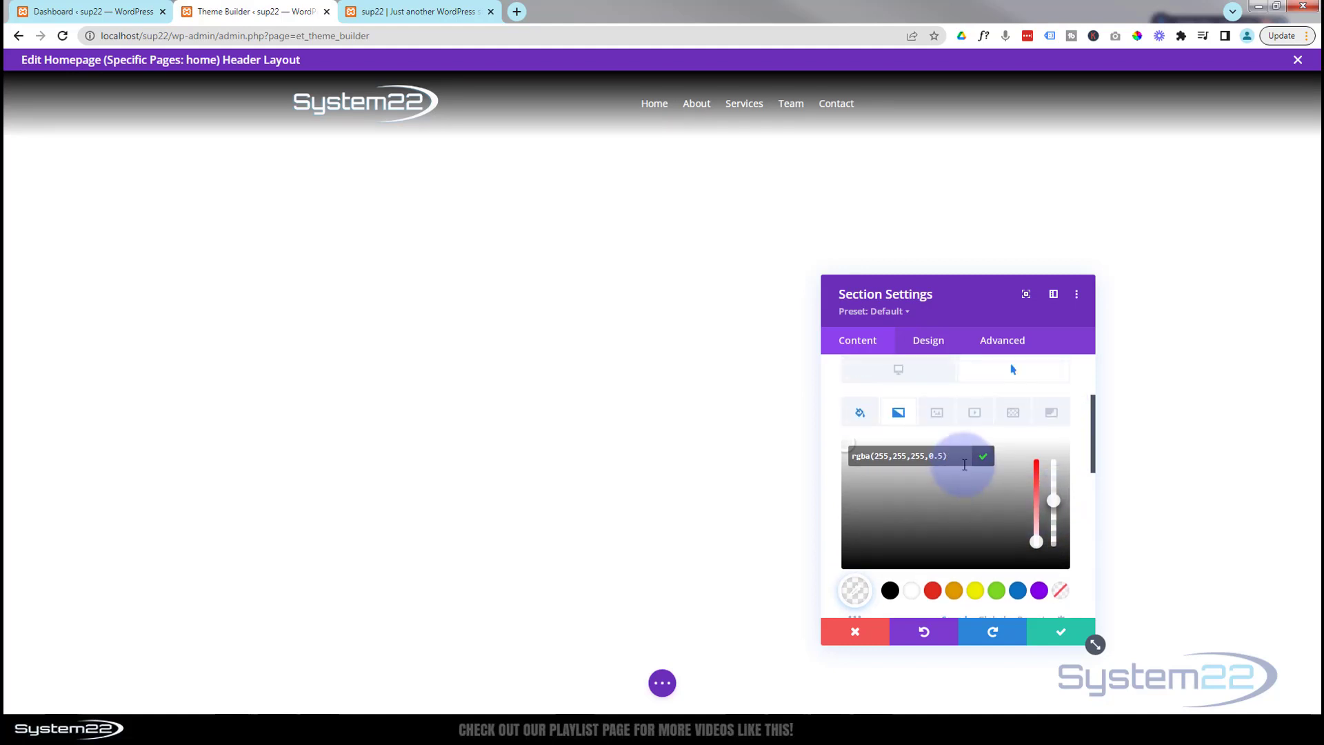
{"action": "left_click", "coordinate": [1005, 374]}
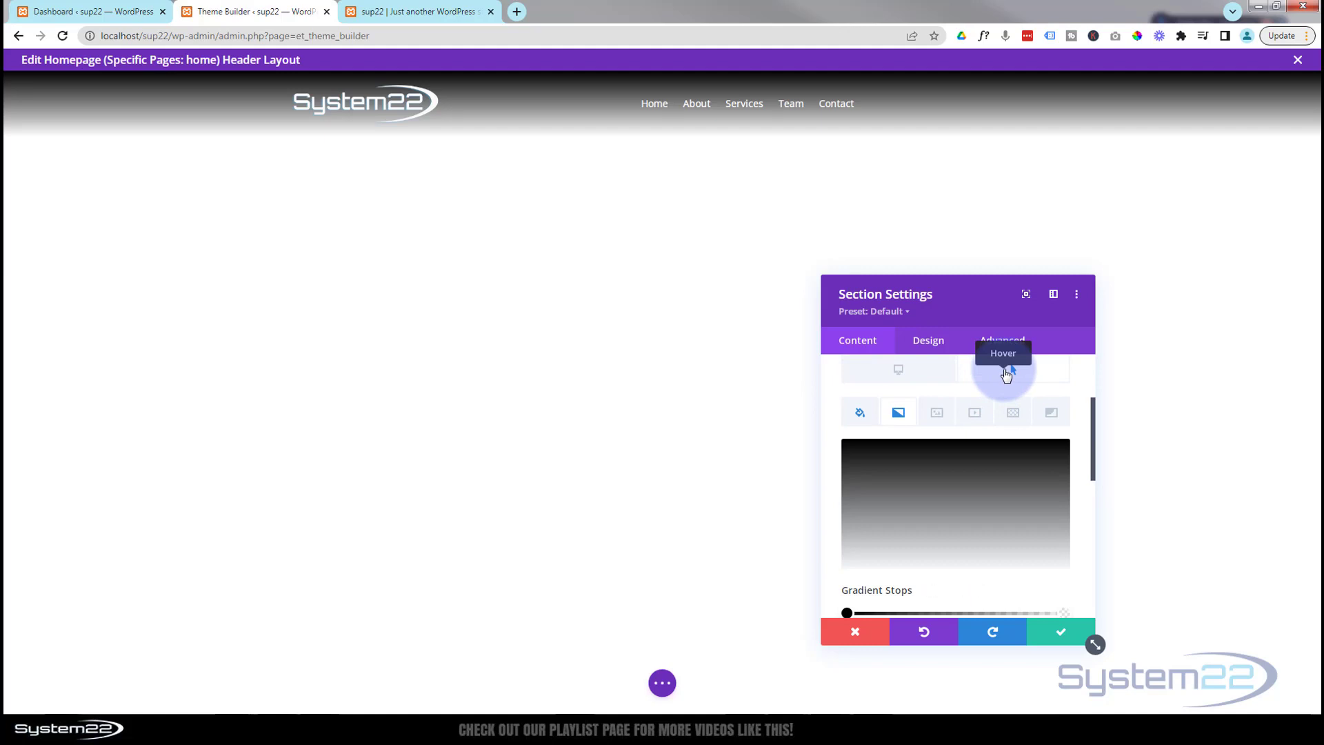
{"action": "left_click", "coordinate": [902, 377]}
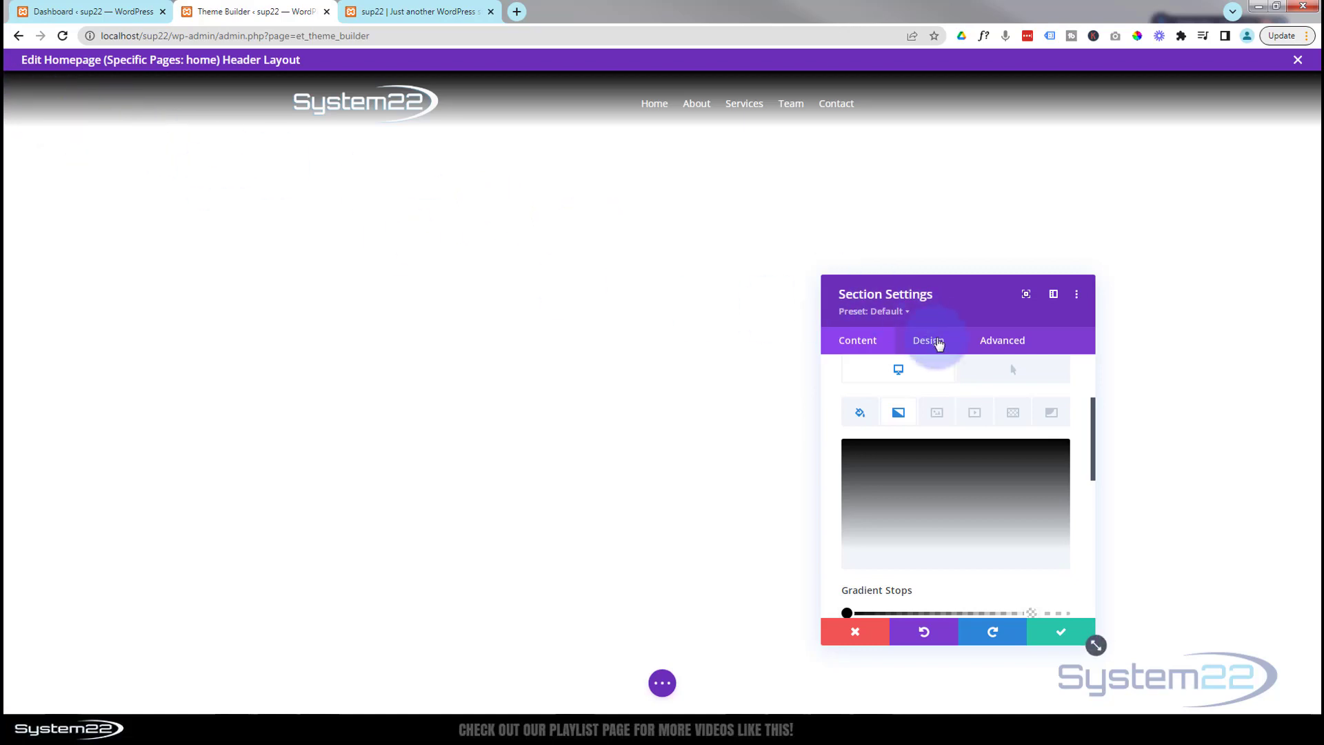
- Set the header section's sticky position to Stick to Top in its scroll effects and save the section settings
{"action": "scroll", "coordinate": [937, 379], "scroll_direction": "up", "scroll_amount": 1}
{"action": "scroll", "coordinate": [965, 372], "scroll_direction": "up", "scroll_amount": 2}
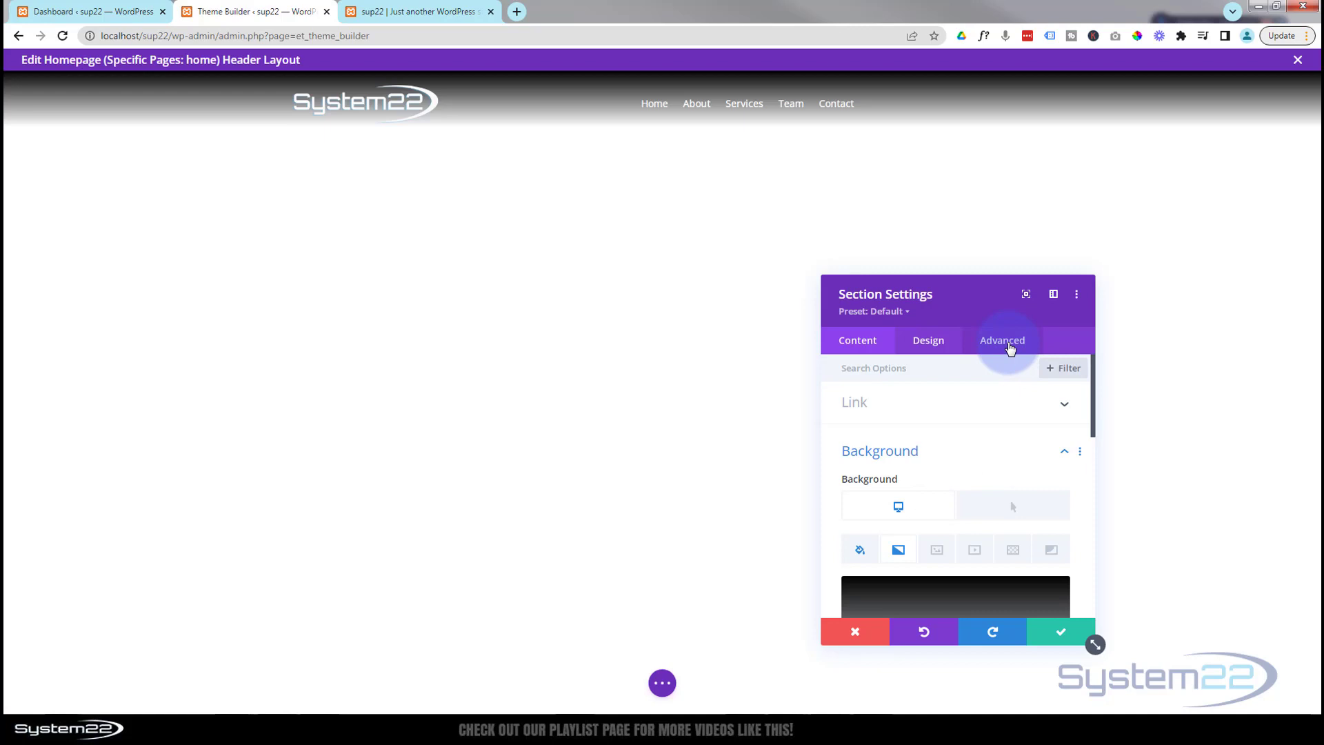
{"action": "left_click", "coordinate": [1009, 345]}
{"action": "scroll", "coordinate": [948, 422], "scroll_direction": "down", "scroll_amount": 3}
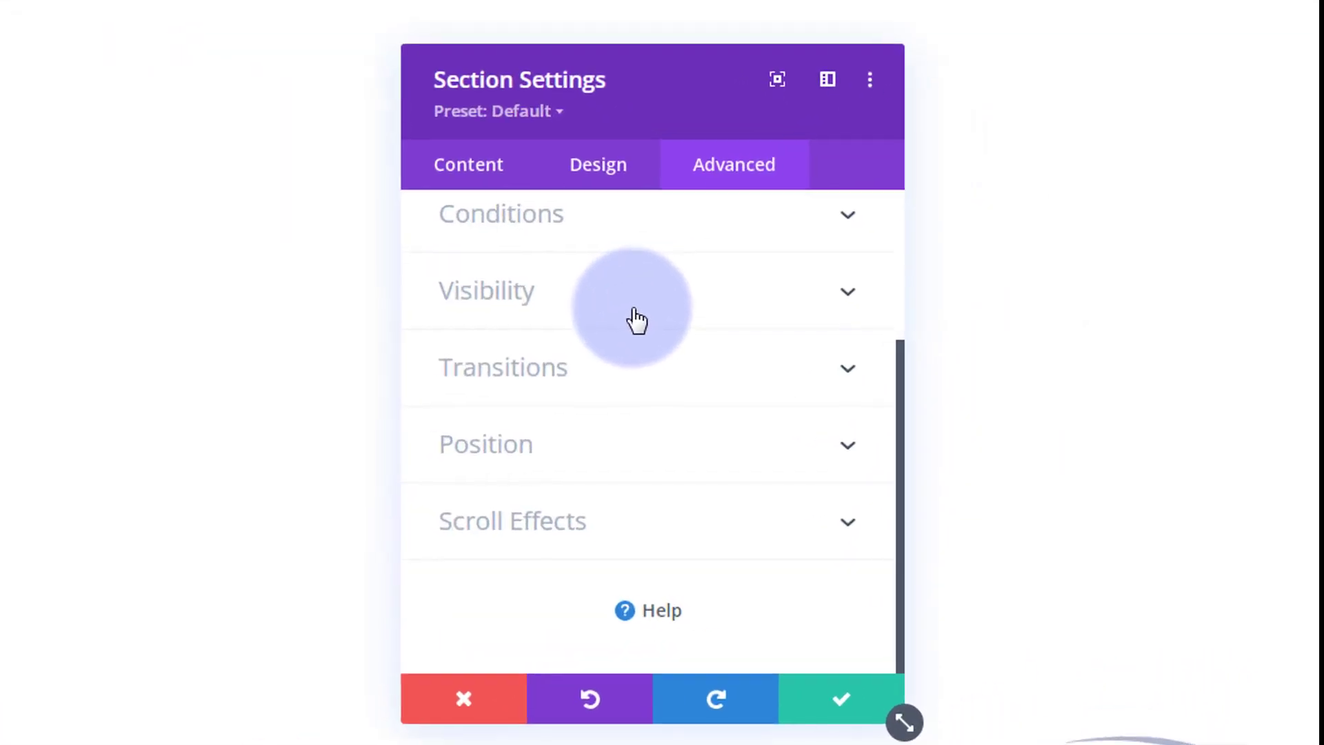
{"action": "left_click", "coordinate": [654, 523]}
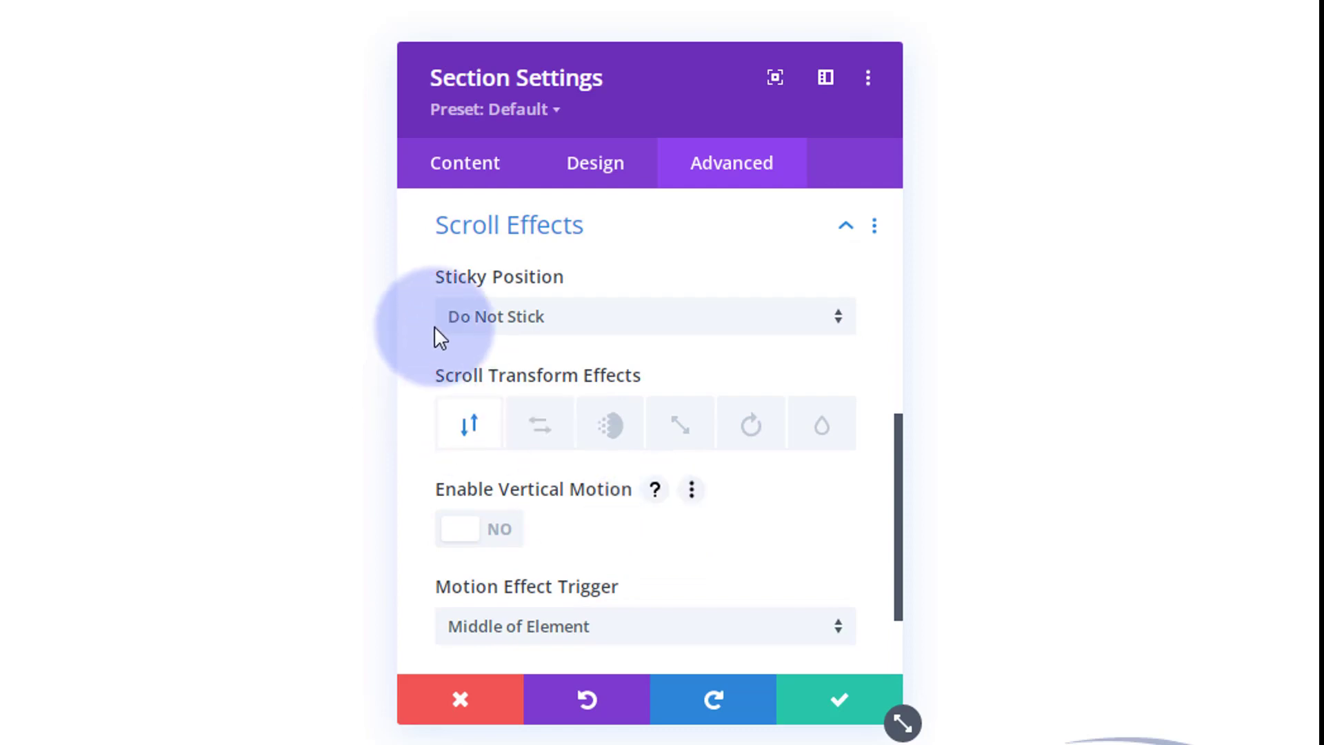
{"action": "left_click", "coordinate": [586, 319]}
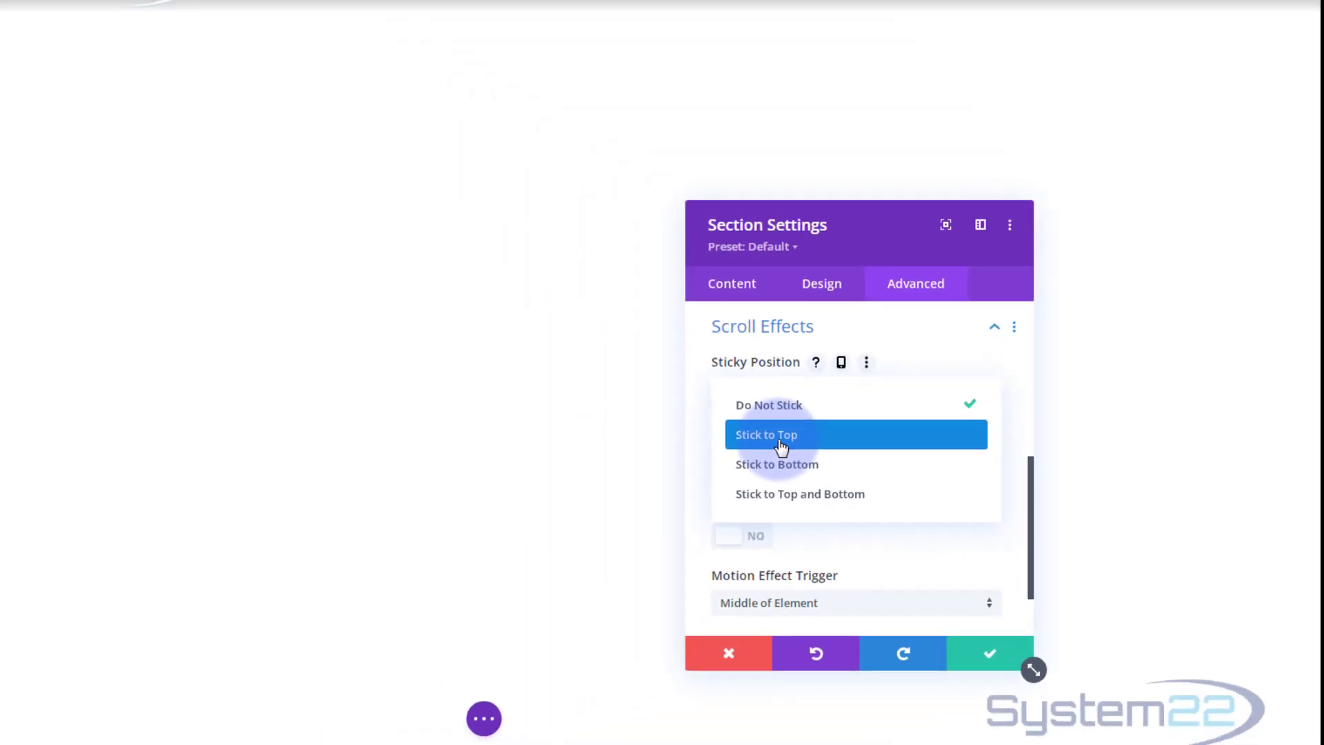
{"action": "left_click", "coordinate": [782, 445]}
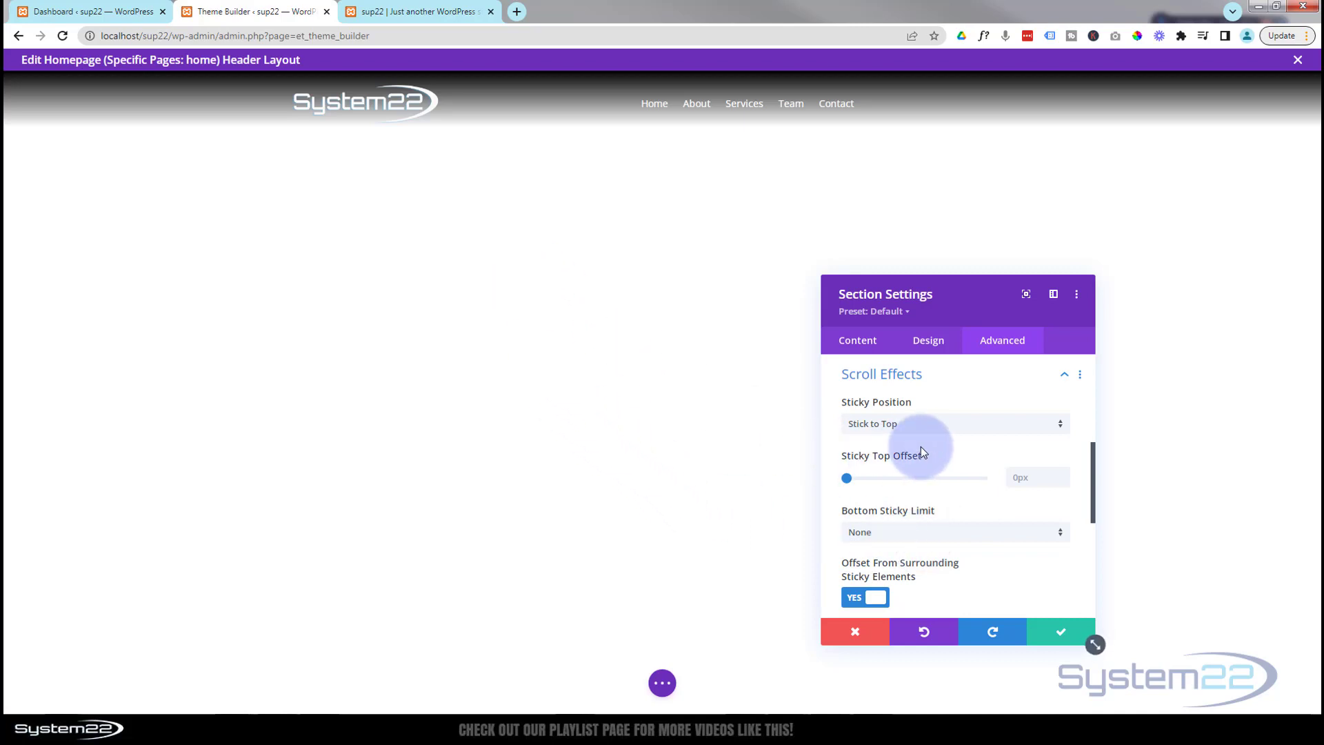
{"action": "scroll", "coordinate": [921, 446], "scroll_direction": "down", "scroll_amount": 2}
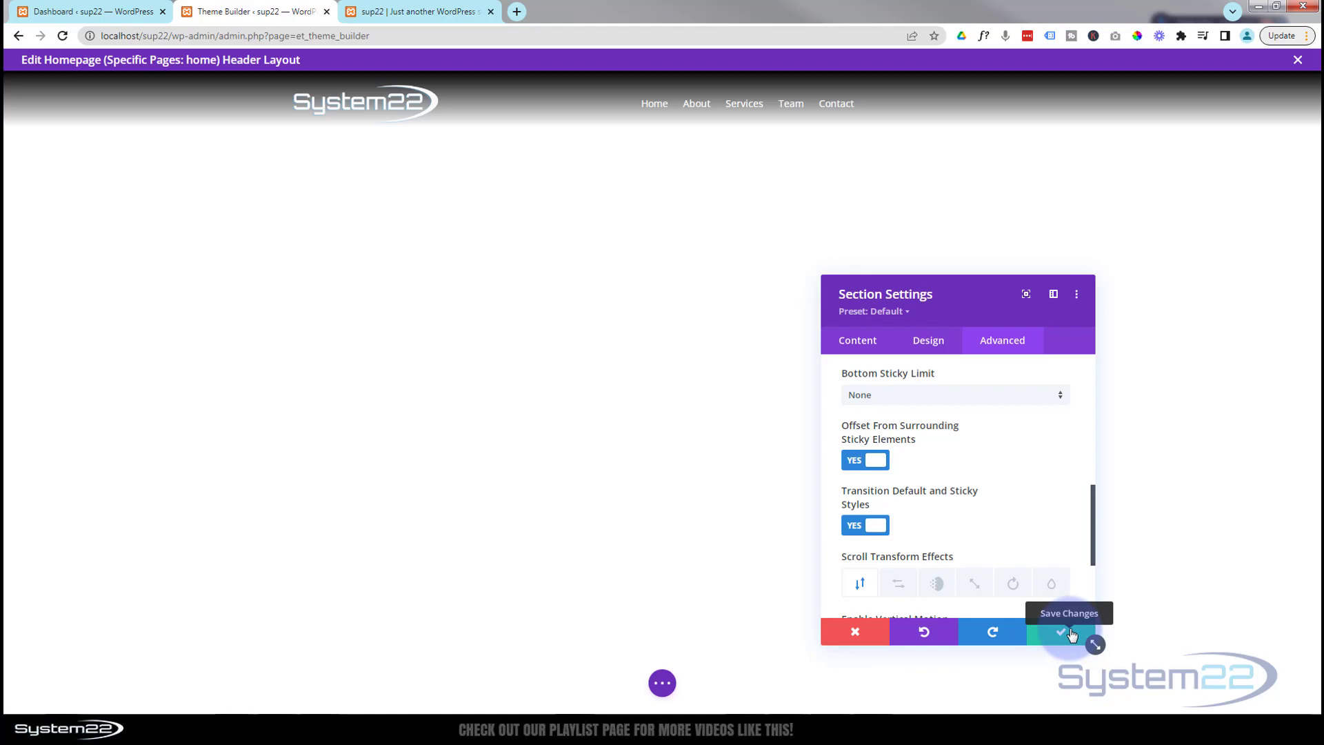
- Save the homepage header layout and close the layout editor to return to the Theme Builder templates
{"action": "left_click", "coordinate": [662, 684]}
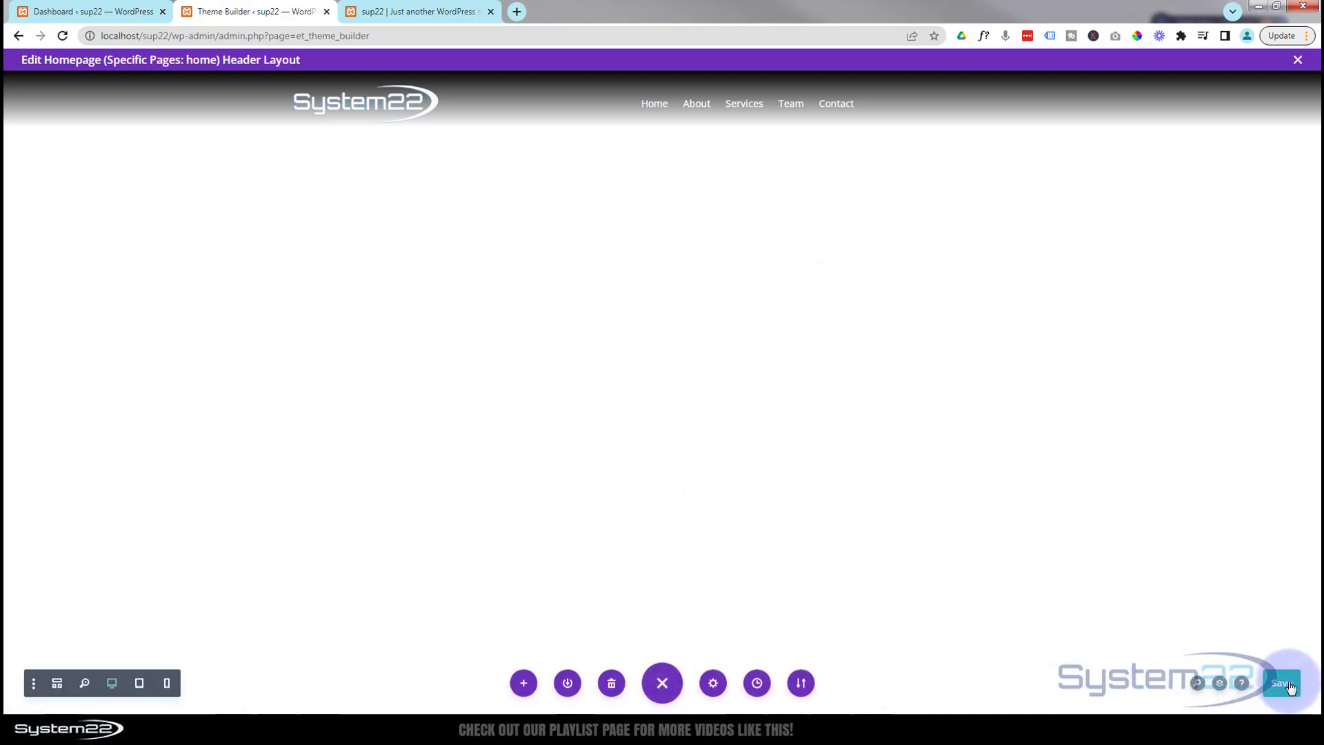
{"action": "left_click", "coordinate": [1284, 684]}
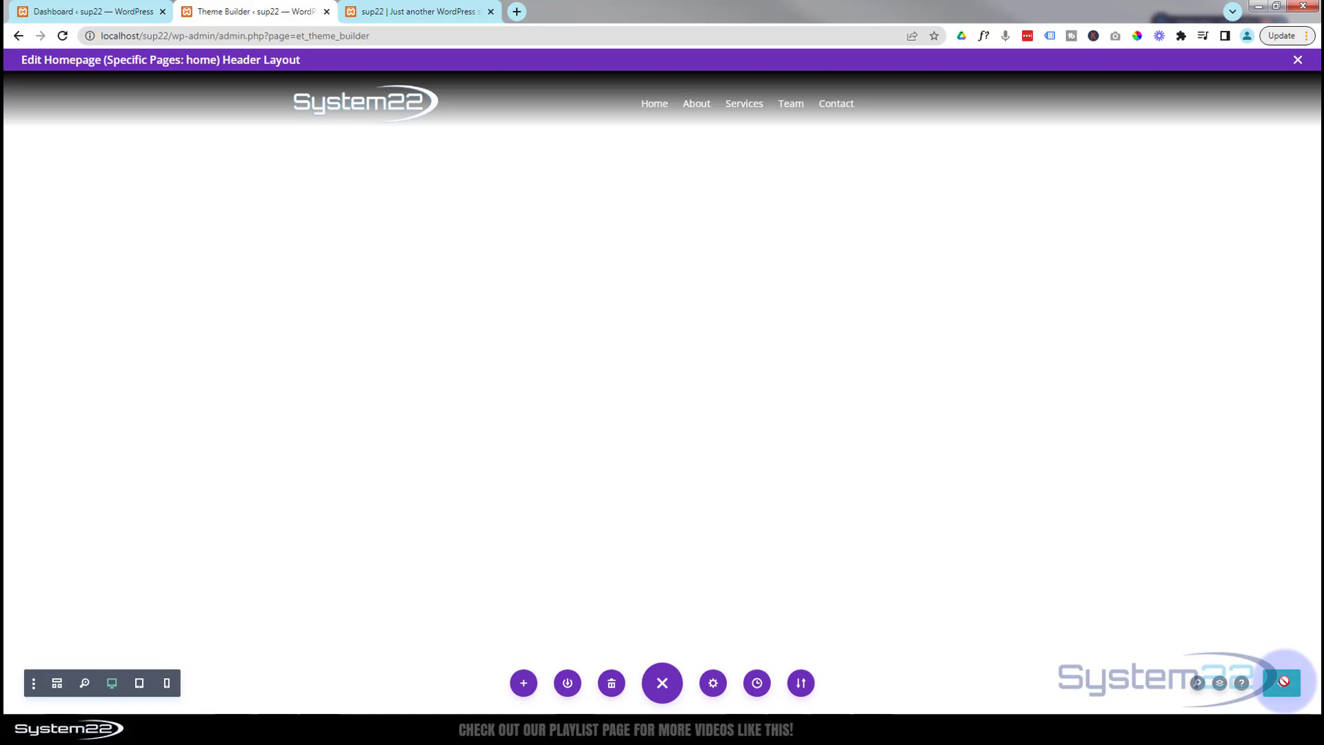
{"action": "left_click", "coordinate": [1298, 62]}
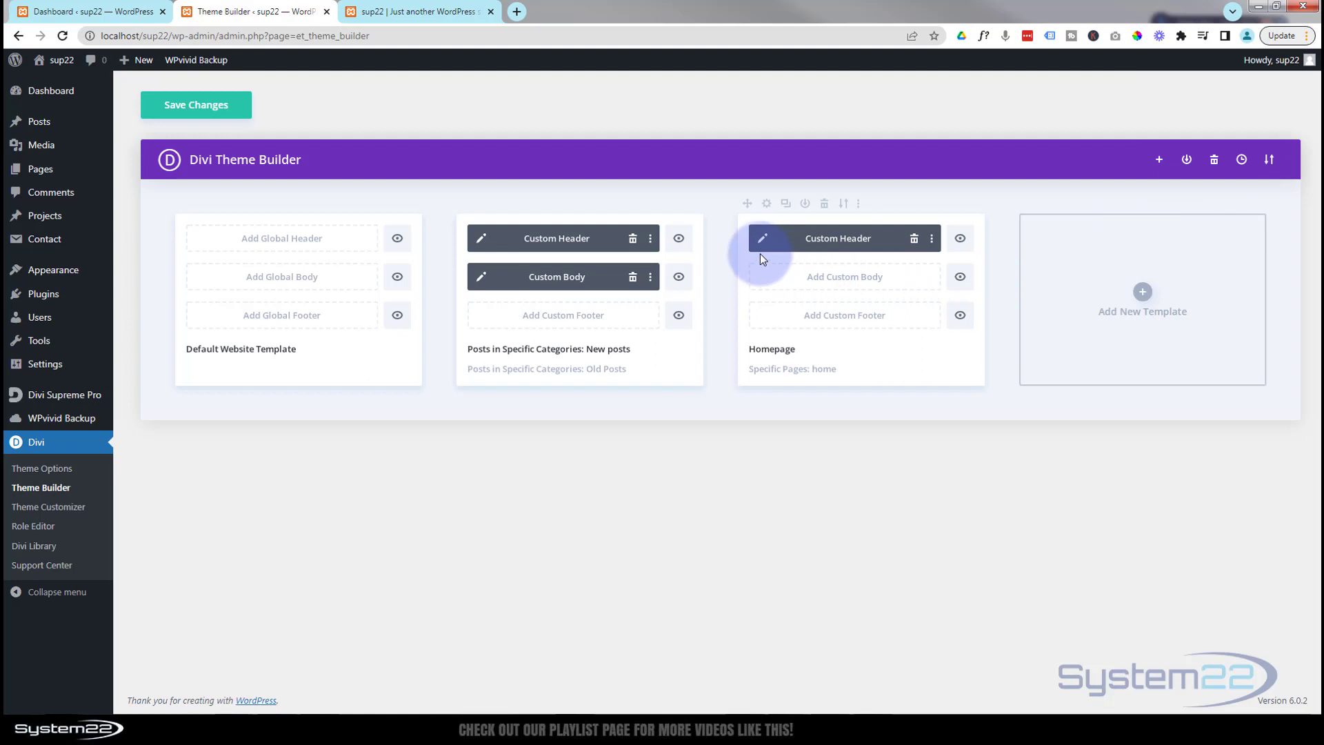
- Assign the custom header template to both Homepage and the specific page "home", and save the template and Theme Builder changes
{"action": "left_click", "coordinate": [767, 205]}
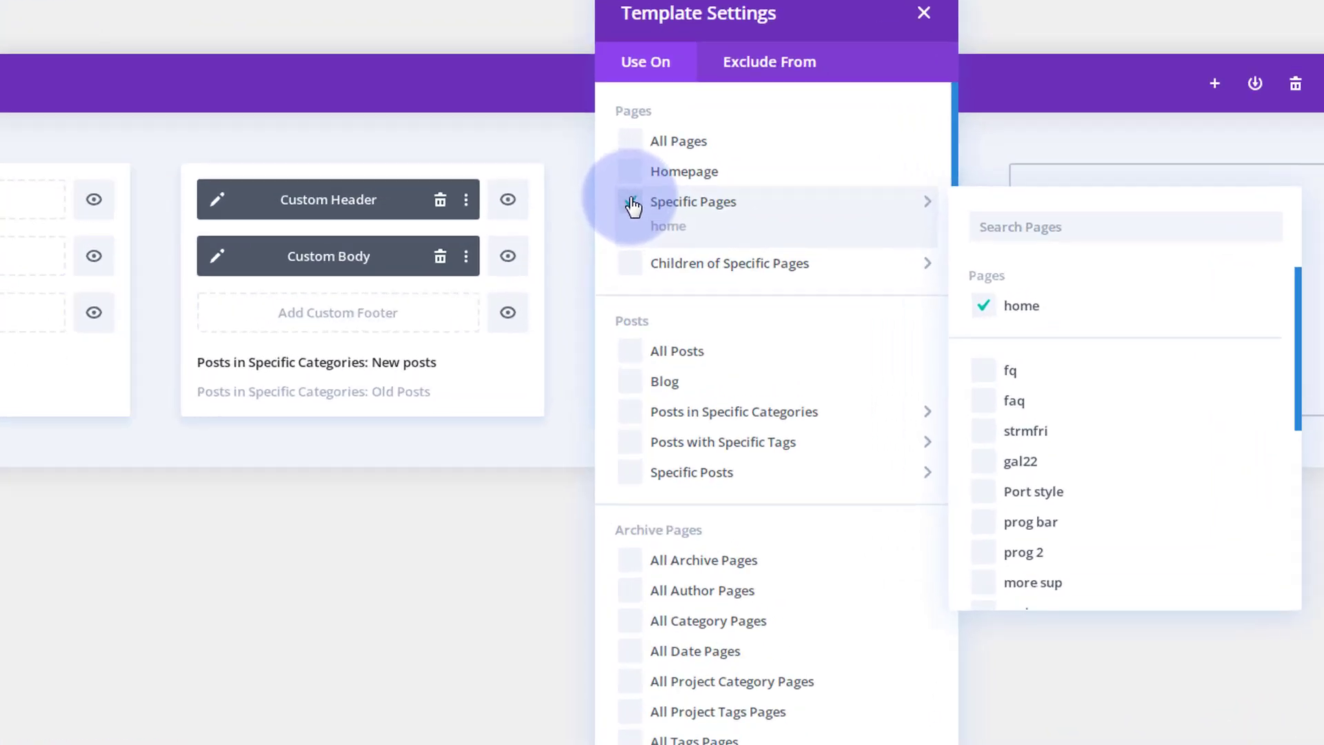
{"action": "left_click", "coordinate": [761, 239]}
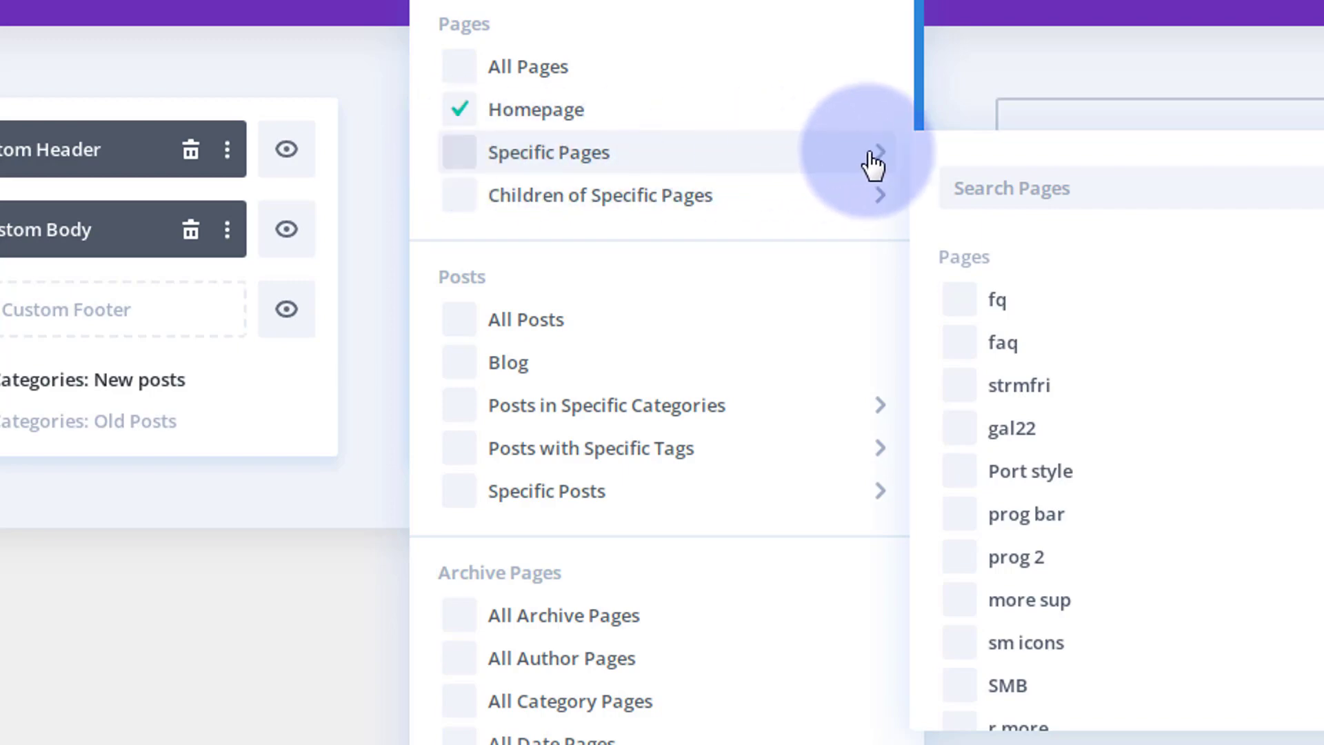
{"action": "scroll", "coordinate": [1131, 396], "scroll_direction": "down", "scroll_amount": 7}
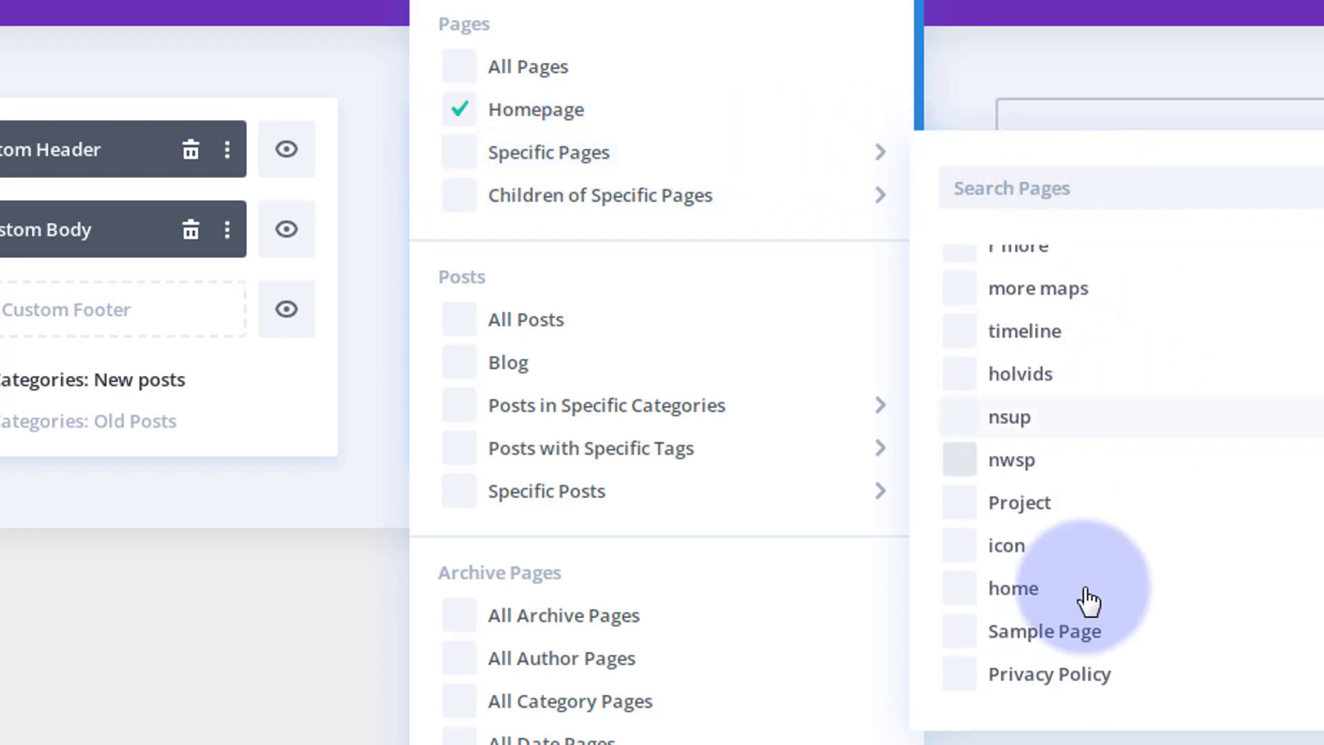
{"action": "left_click", "coordinate": [969, 592]}
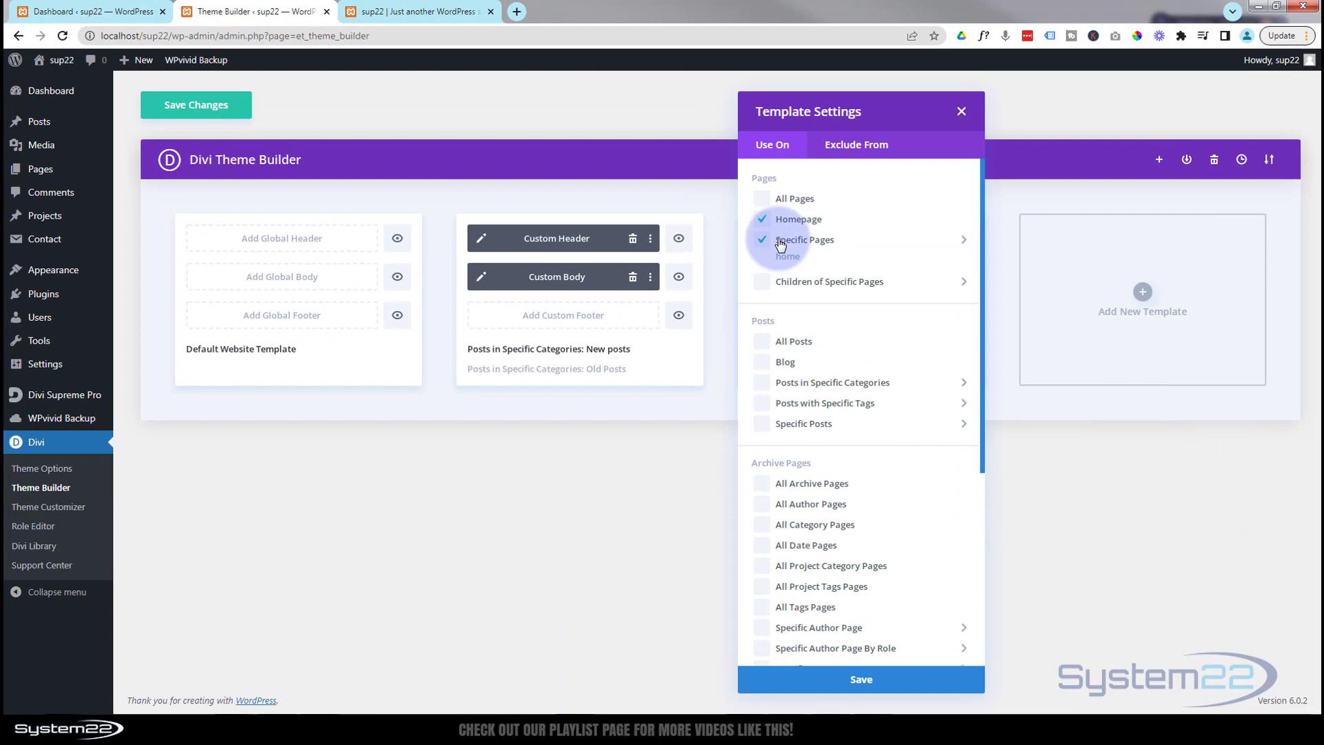
{"action": "mouse_move", "coordinate": [814, 245]}
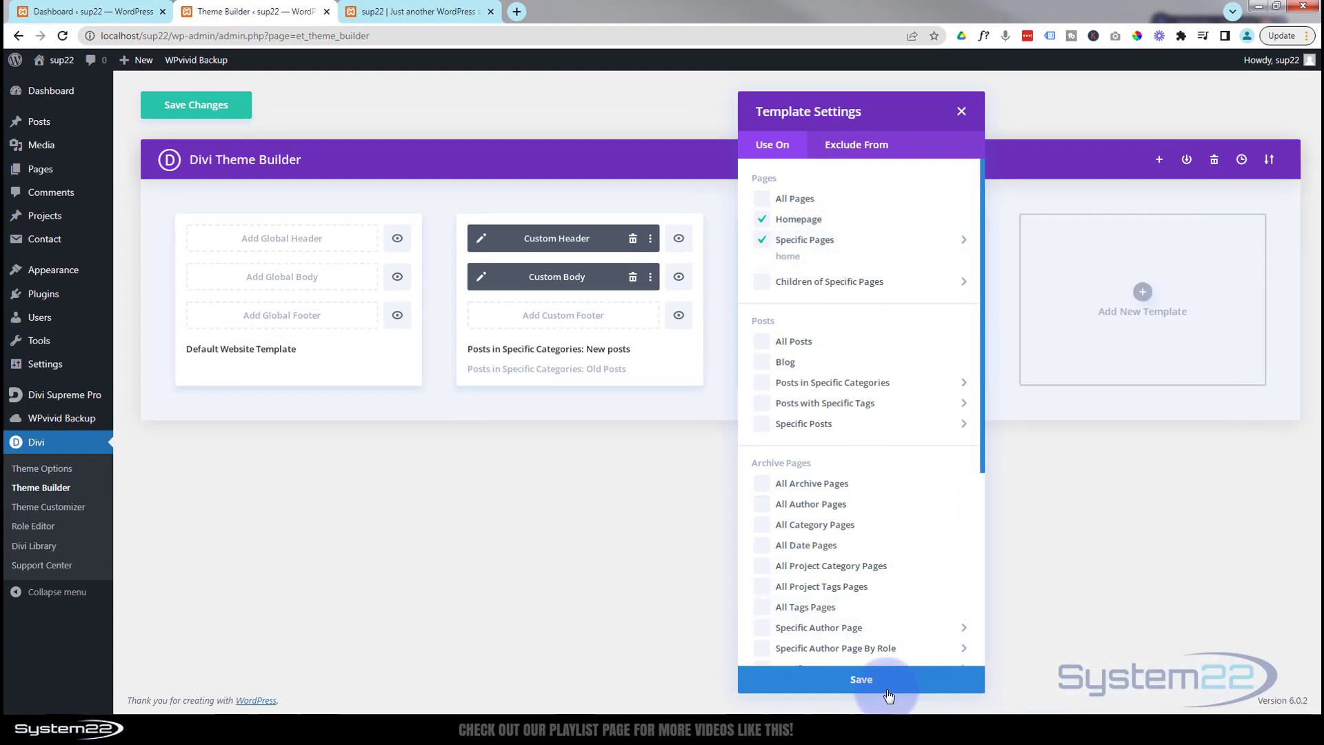
{"action": "left_click", "coordinate": [862, 679]}
{"action": "left_click", "coordinate": [198, 104]}
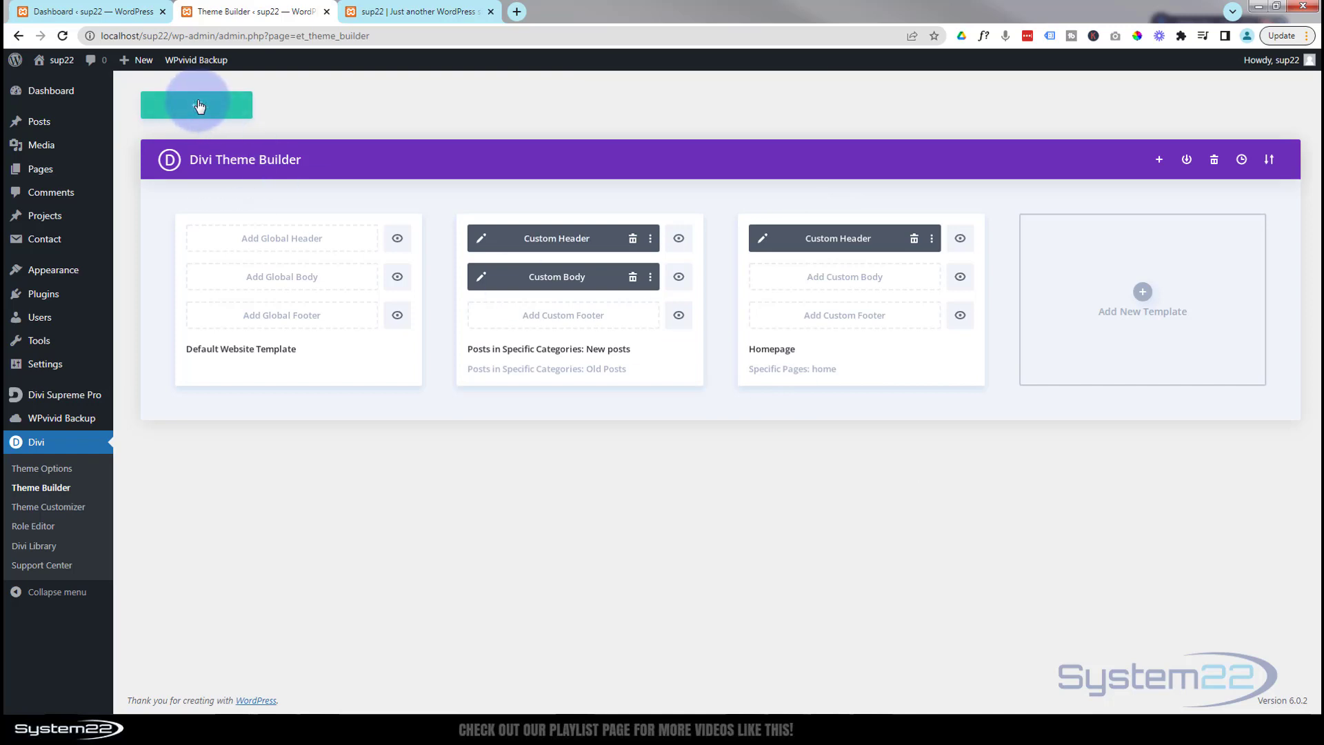
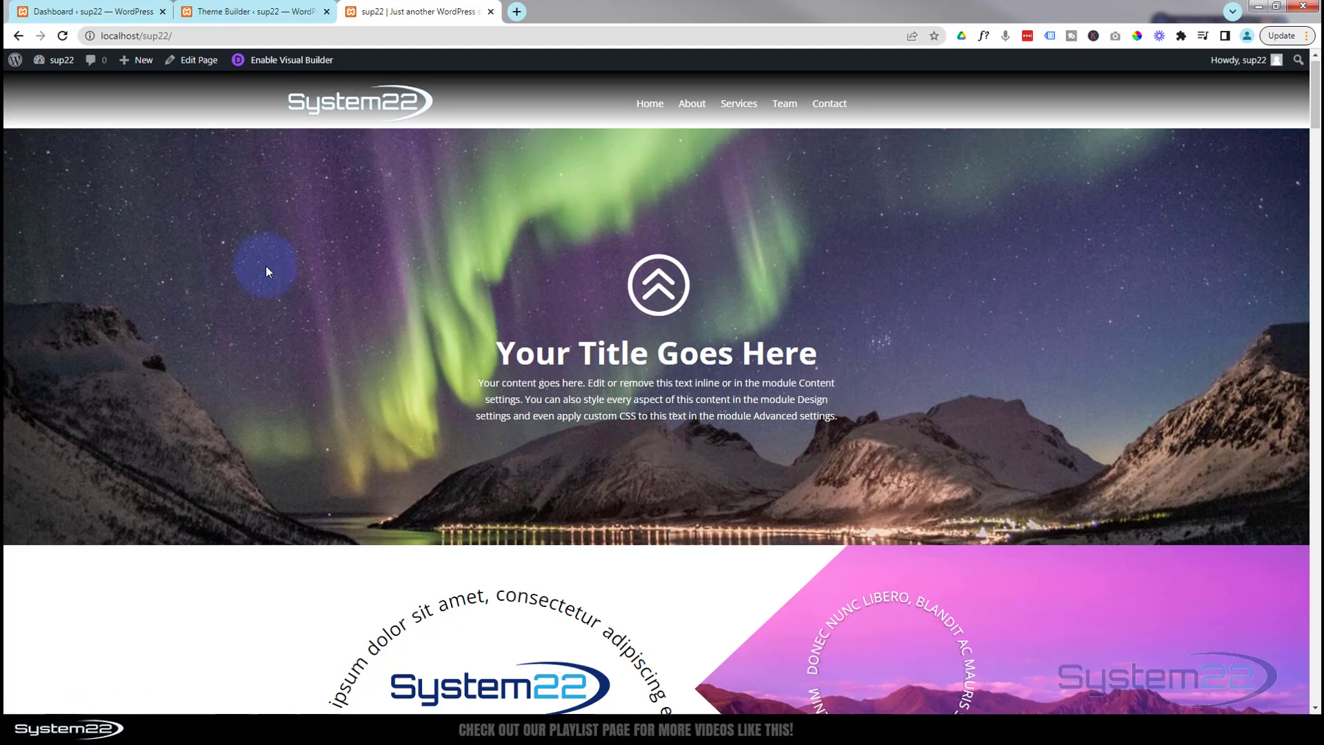
- Open the live homepage in the Visual Builder and set the hero section's top margin to -100px
{"action": "left_click", "coordinate": [273, 63]}
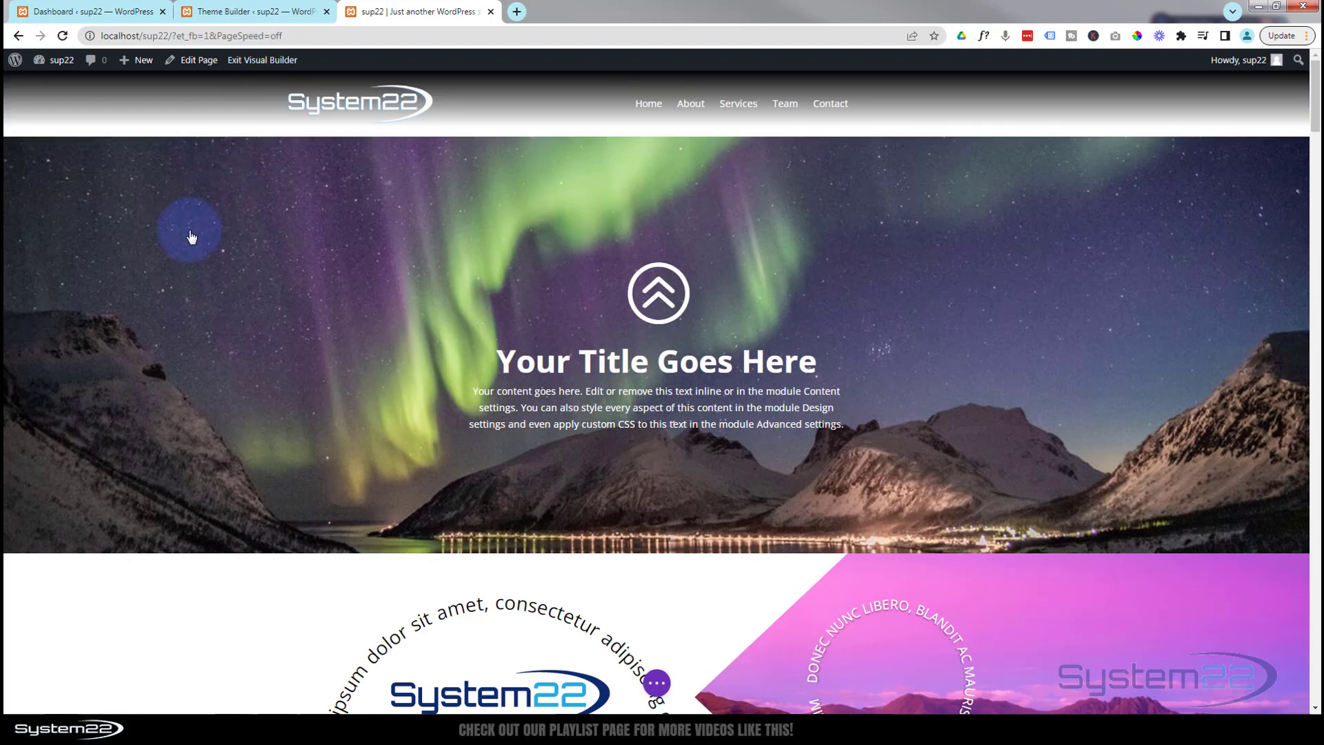
{"action": "mouse_move", "coordinate": [189, 231]}
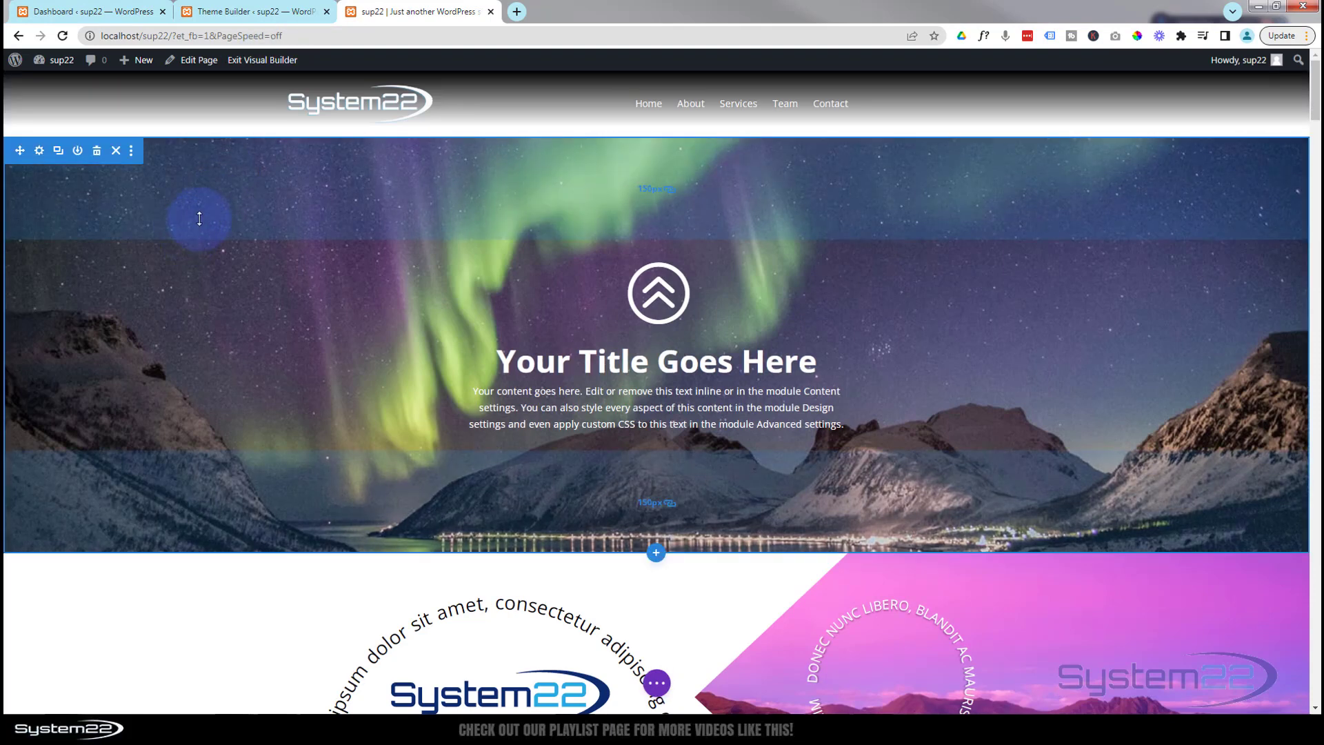
{"action": "mouse_move", "coordinate": [231, 116]}
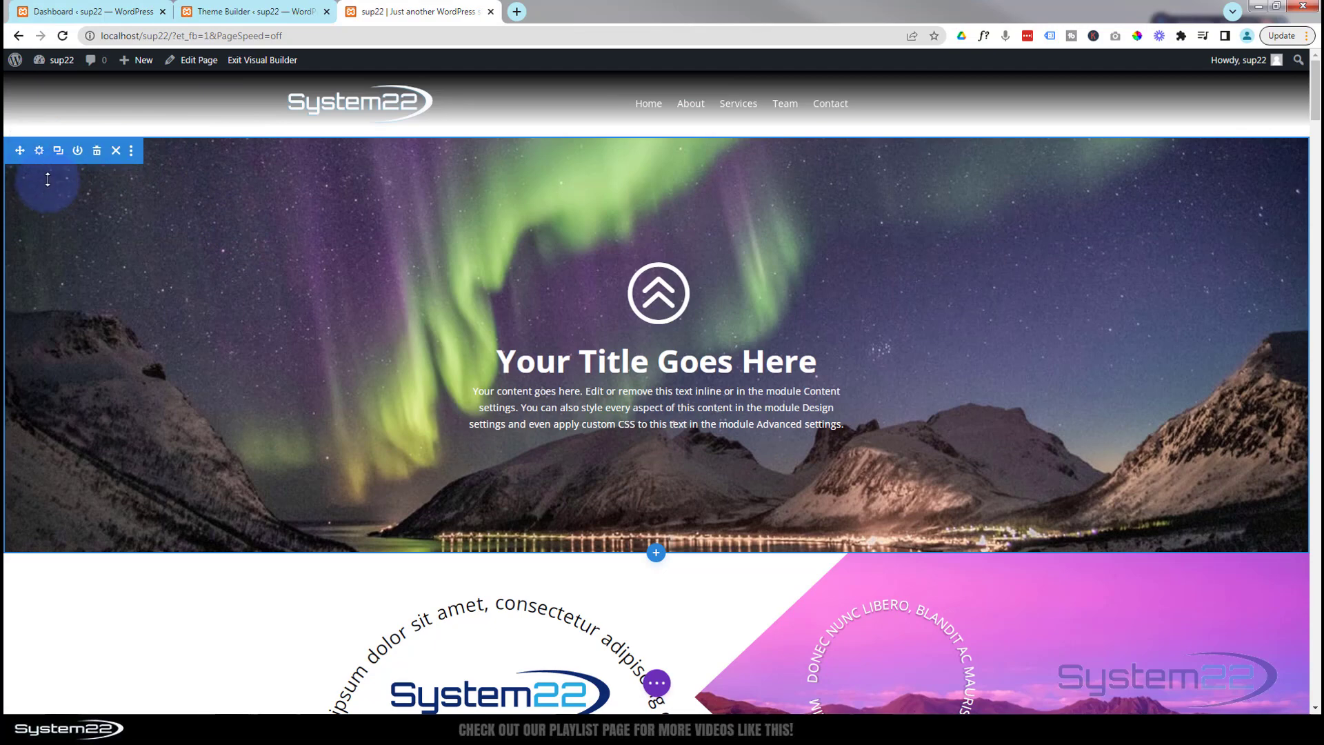
{"action": "left_click", "coordinate": [40, 153]}
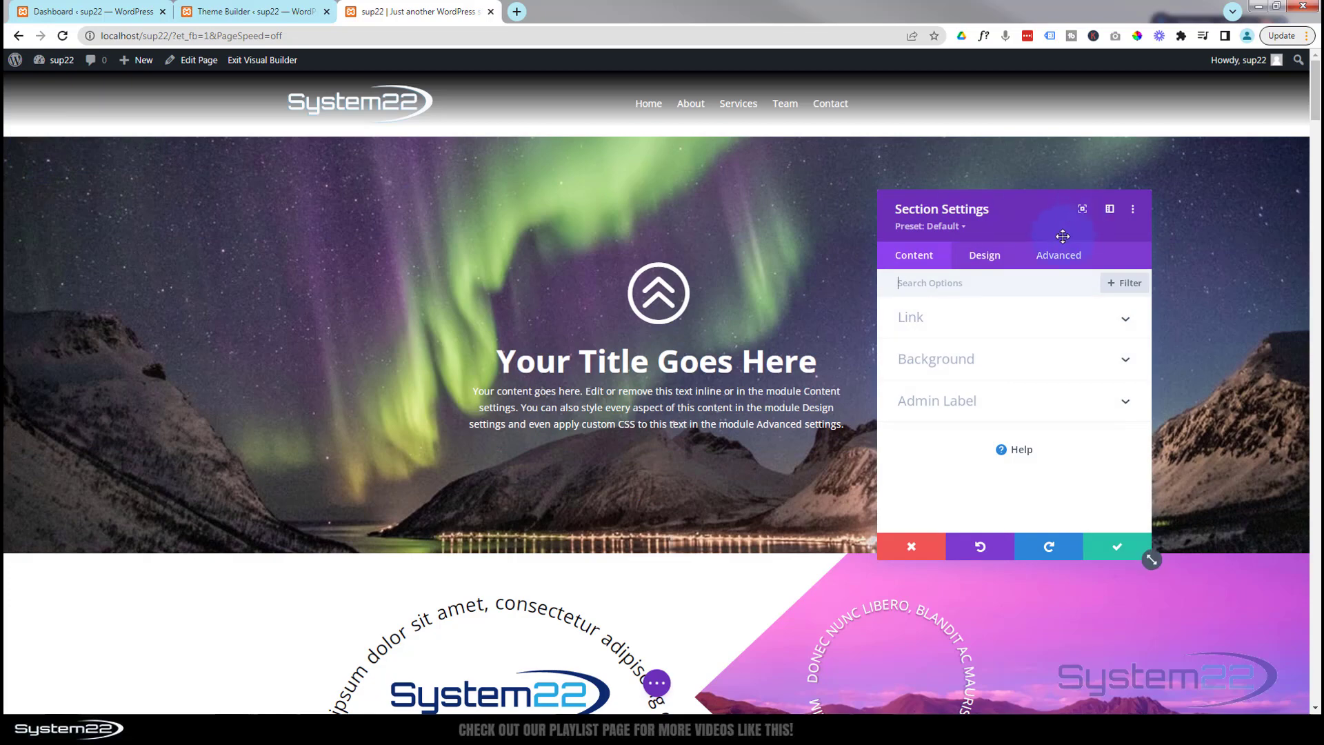
{"action": "left_click", "coordinate": [983, 257]}
{"action": "left_click", "coordinate": [987, 450]}
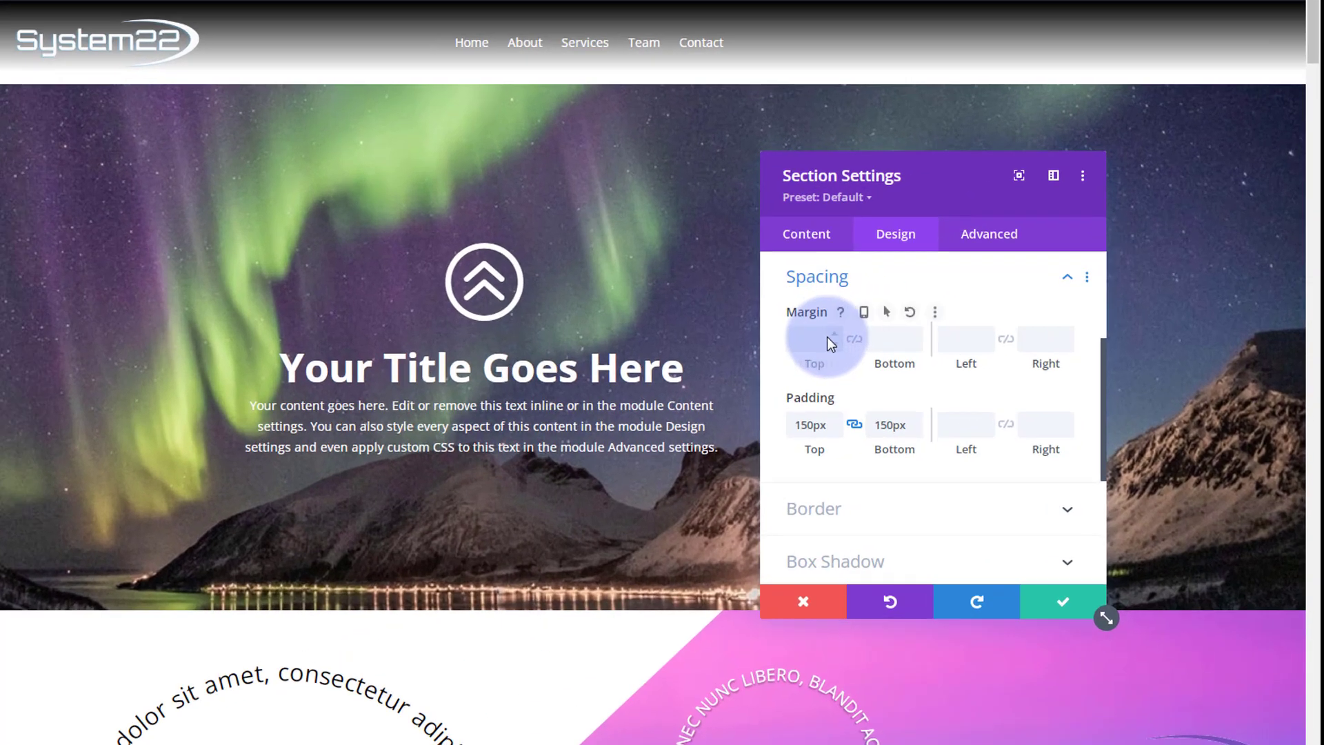
{"action": "left_click", "coordinate": [826, 335]}
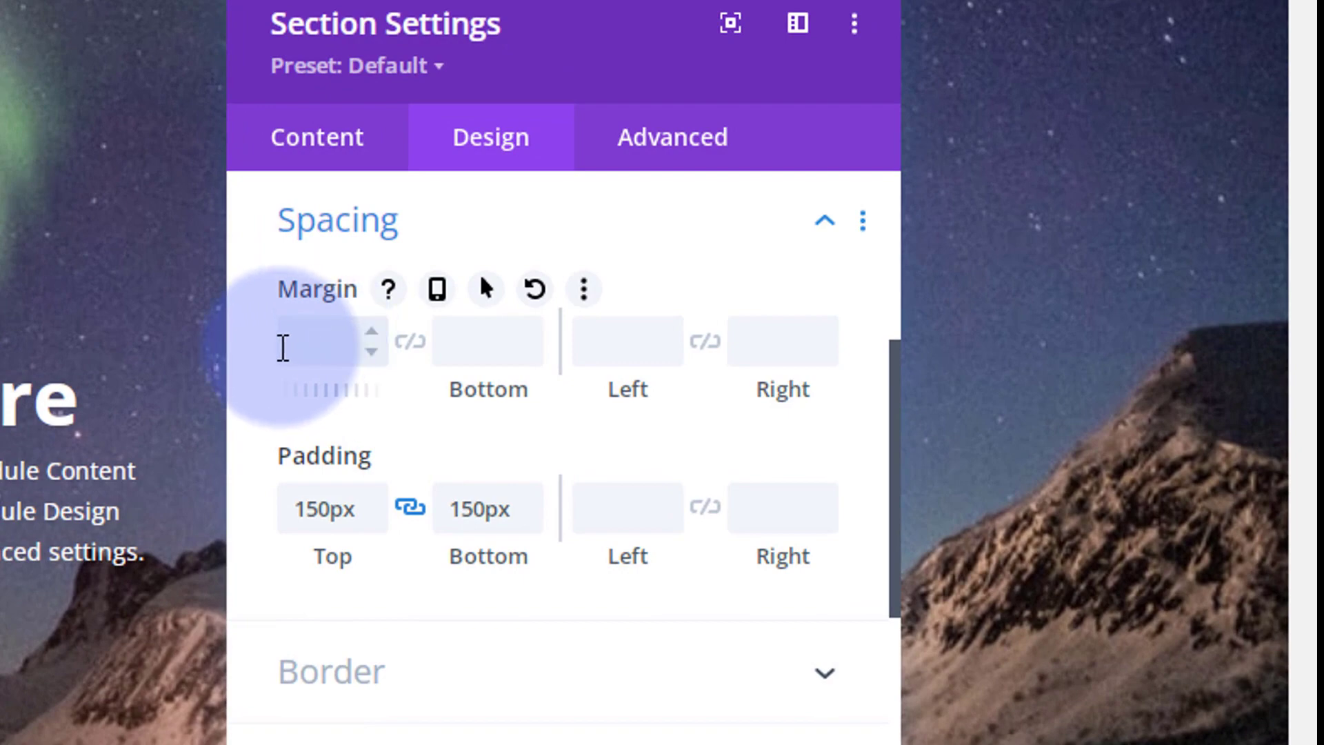
{"action": "left_click", "coordinate": [371, 352]}
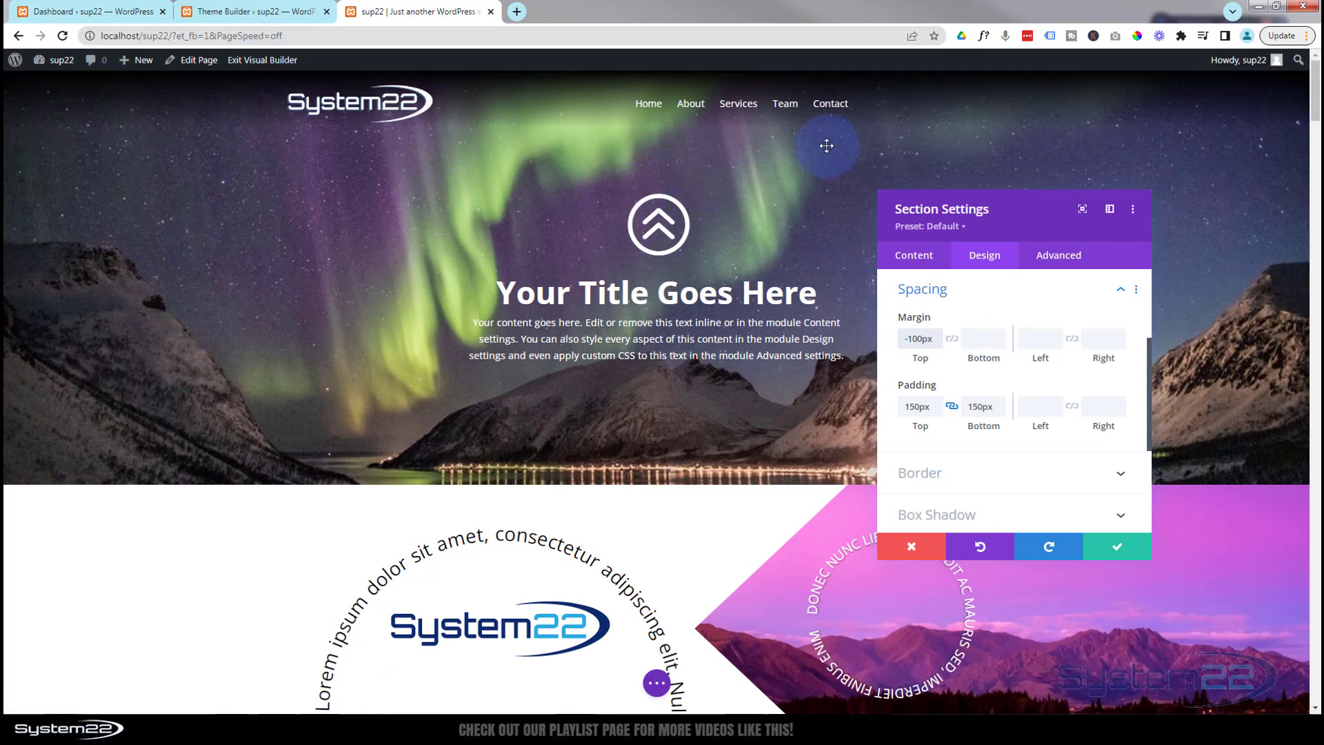
- Save the hero section's settings and the homepage, and exit the Visual Builder
{"action": "scroll", "coordinate": [390, 333], "scroll_direction": "down", "scroll_amount": 7}
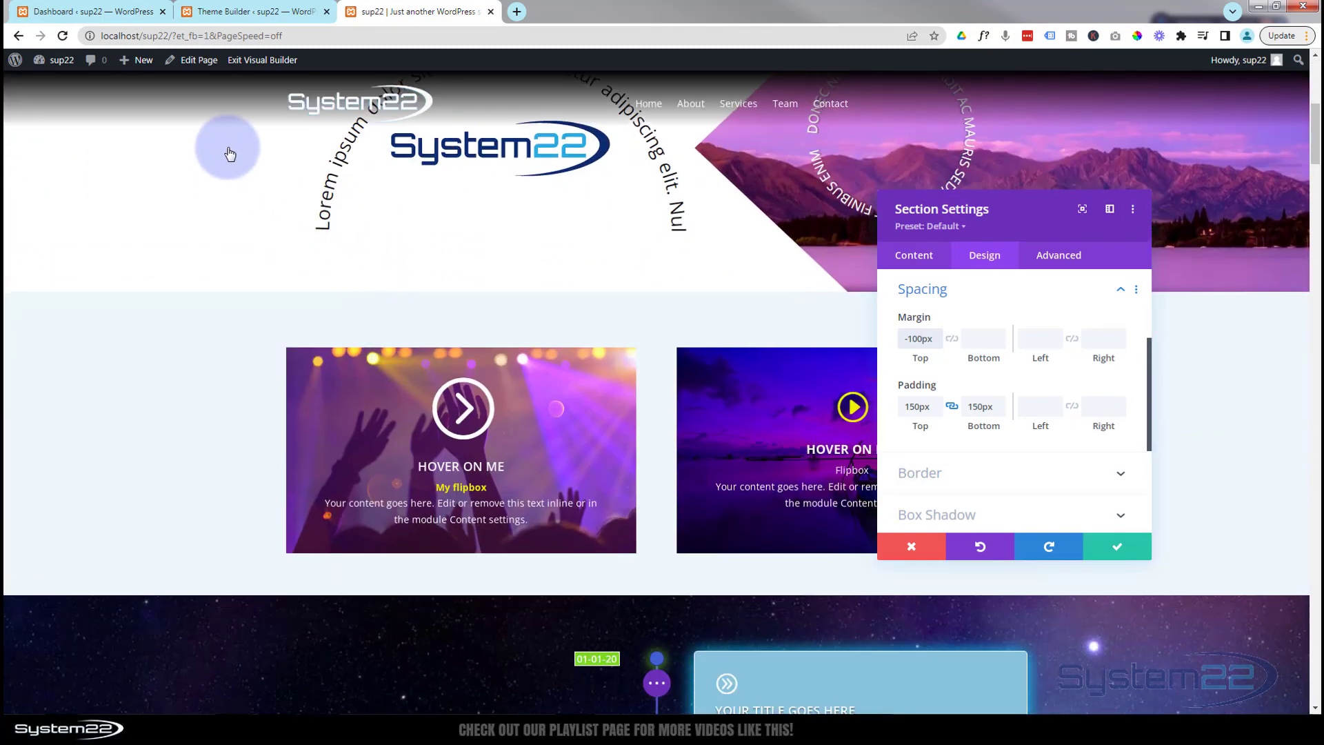
{"action": "scroll", "coordinate": [266, 237], "scroll_direction": "up", "scroll_amount": 1}
{"action": "scroll", "coordinate": [268, 245], "scroll_direction": "up", "scroll_amount": 6}
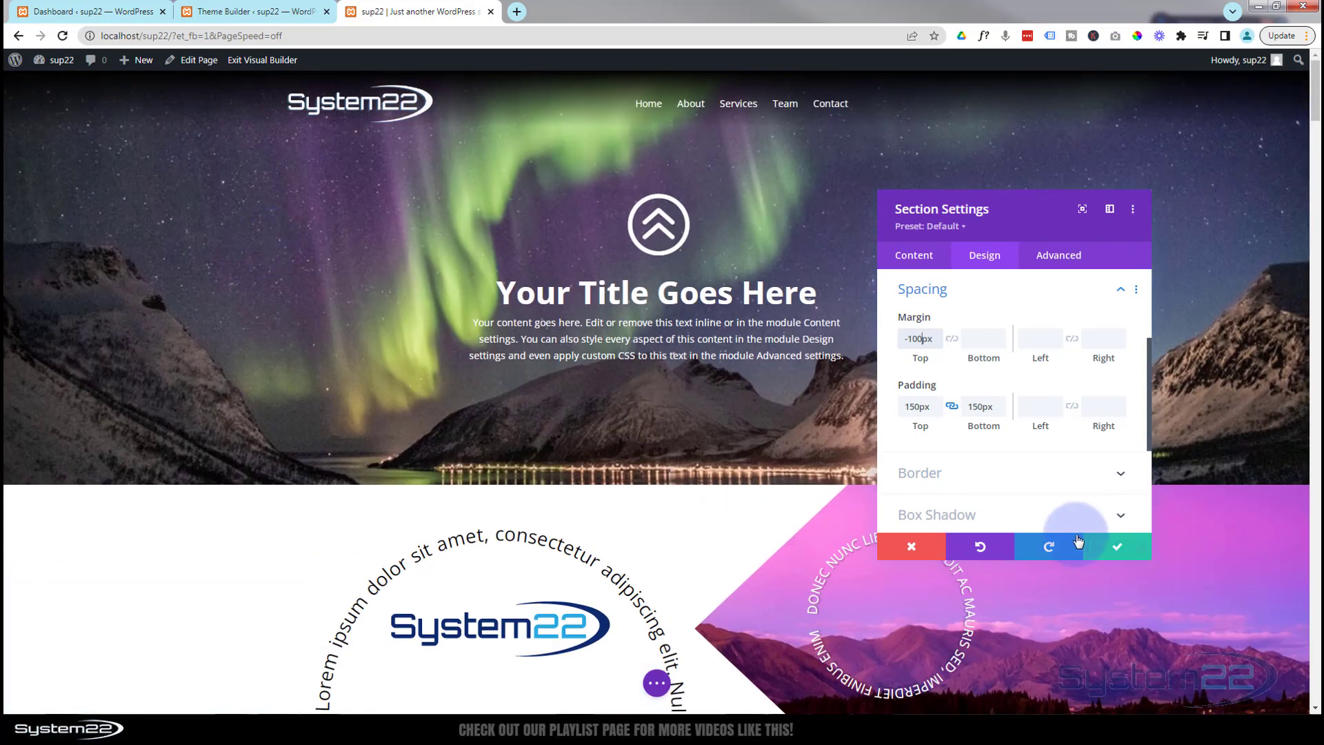
{"action": "left_click", "coordinate": [1118, 550]}
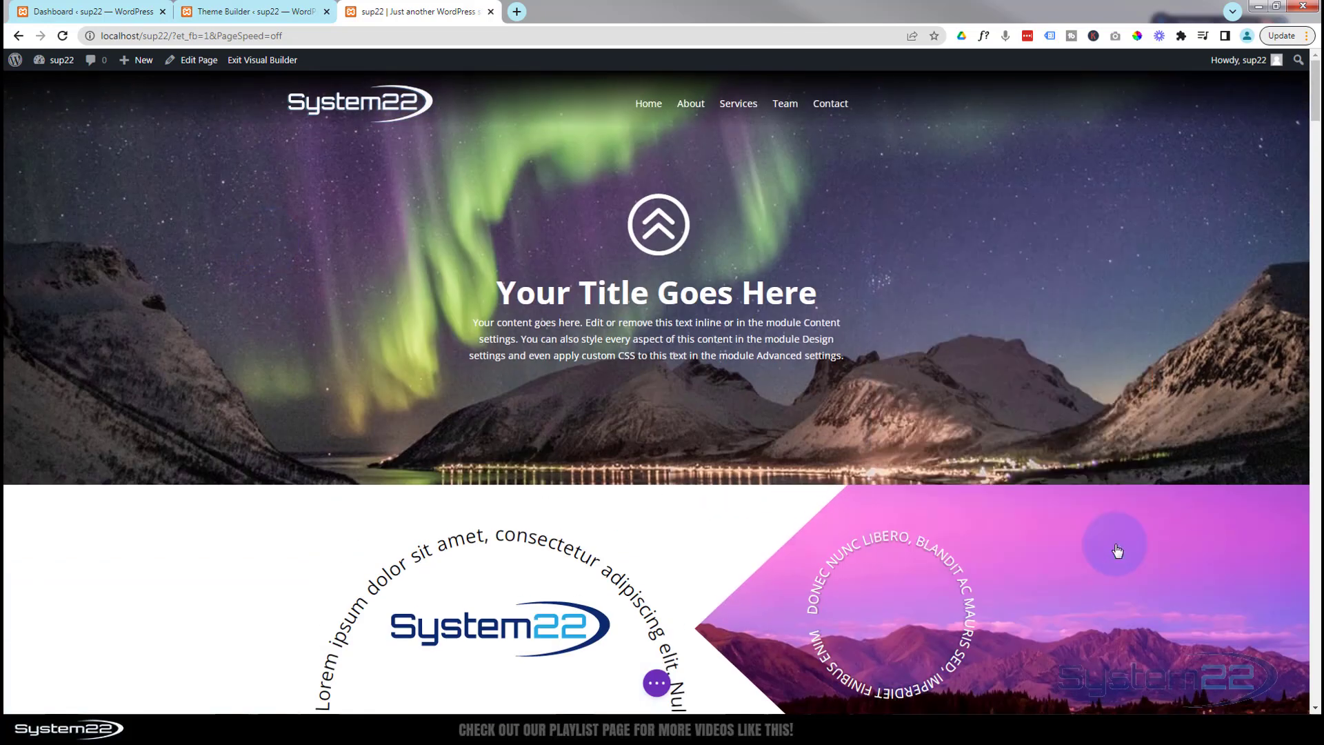
{"action": "left_click", "coordinate": [657, 684]}
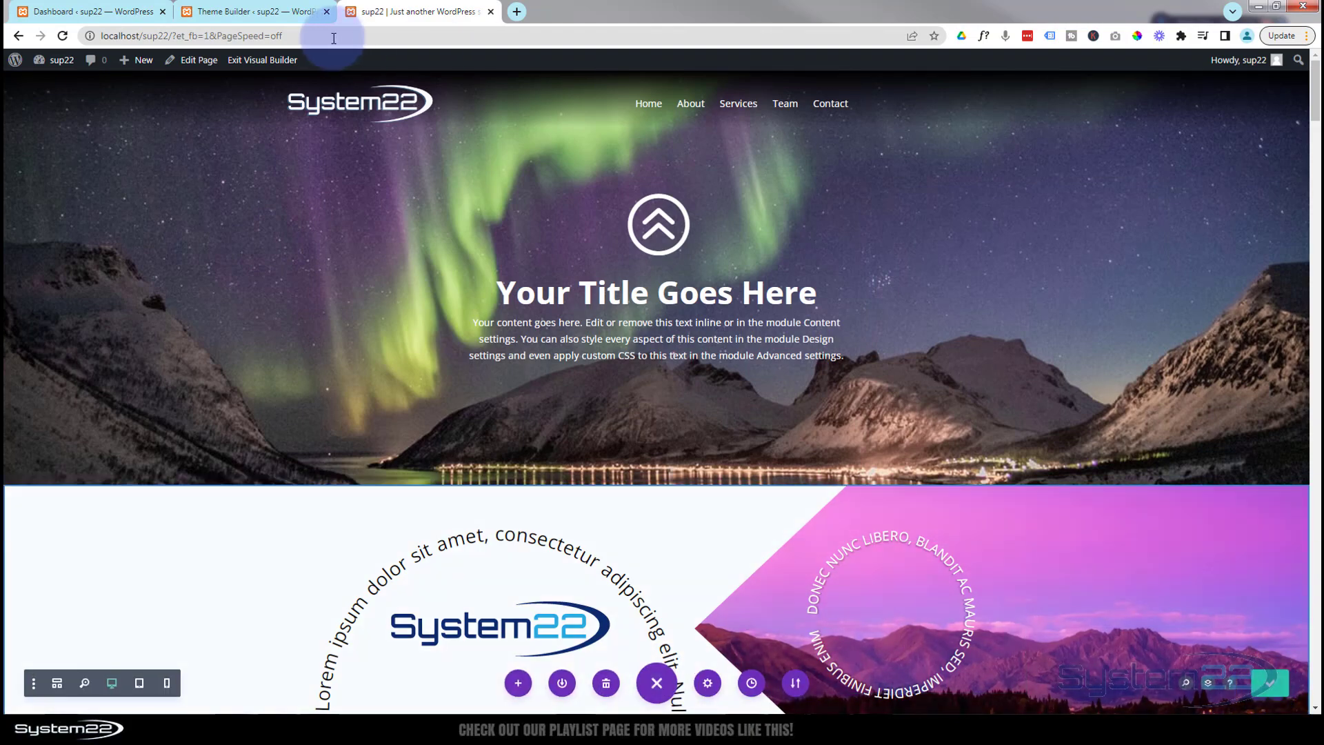
{"action": "left_click", "coordinate": [262, 63]}
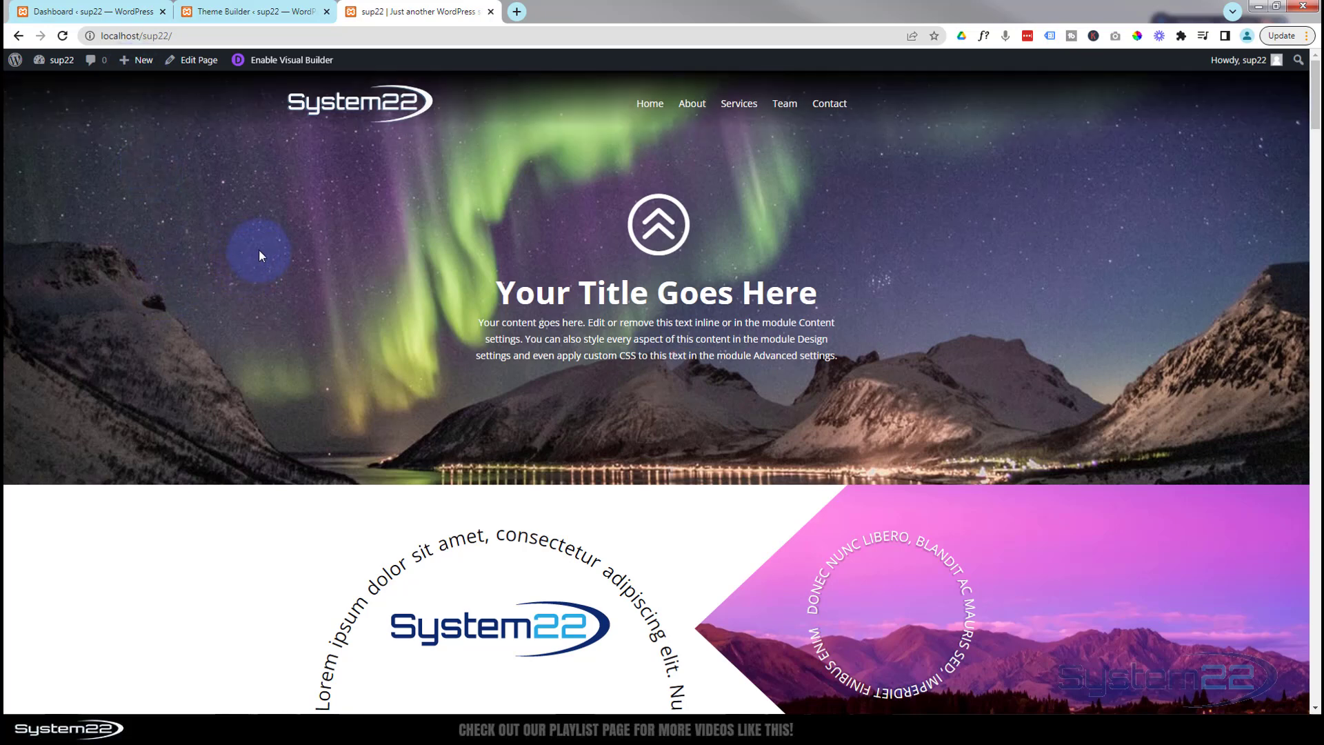
- Check the sticky header on the live homepage, compare it with the header on the About page, and return to the homepage
{"action": "scroll", "coordinate": [259, 253], "scroll_direction": "down", "scroll_amount": 6}
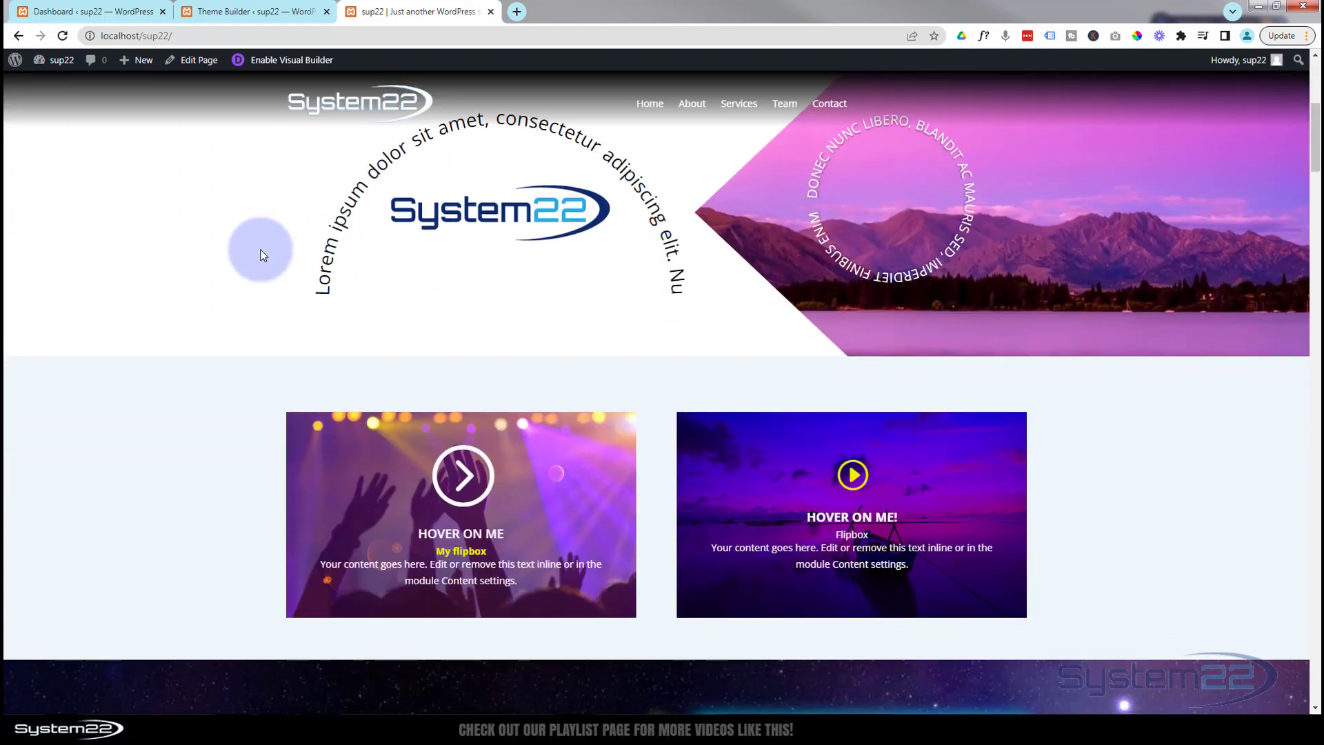
{"action": "scroll", "coordinate": [261, 254], "scroll_direction": "down", "scroll_amount": 3}
{"action": "scroll", "coordinate": [262, 253], "scroll_direction": "up", "scroll_amount": 9}
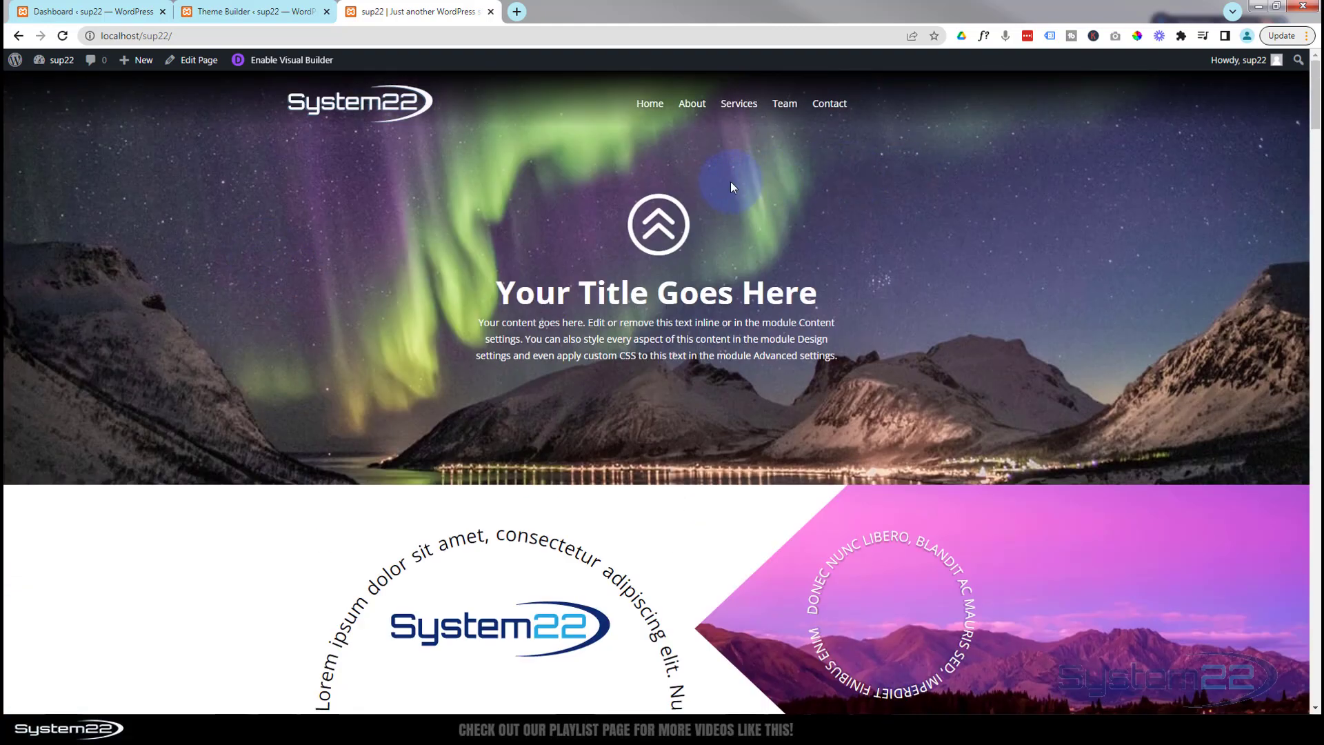
{"action": "left_click", "coordinate": [690, 104]}
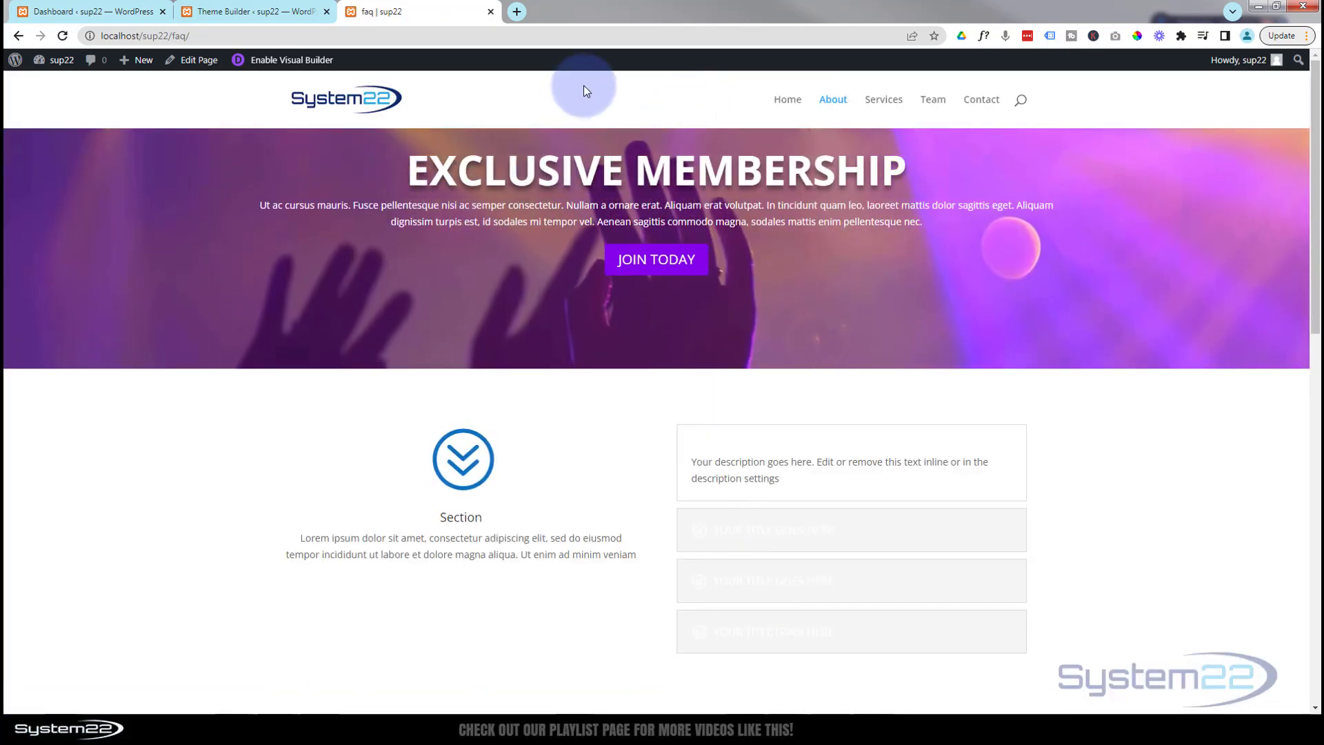
{"action": "left_click", "coordinate": [322, 104]}
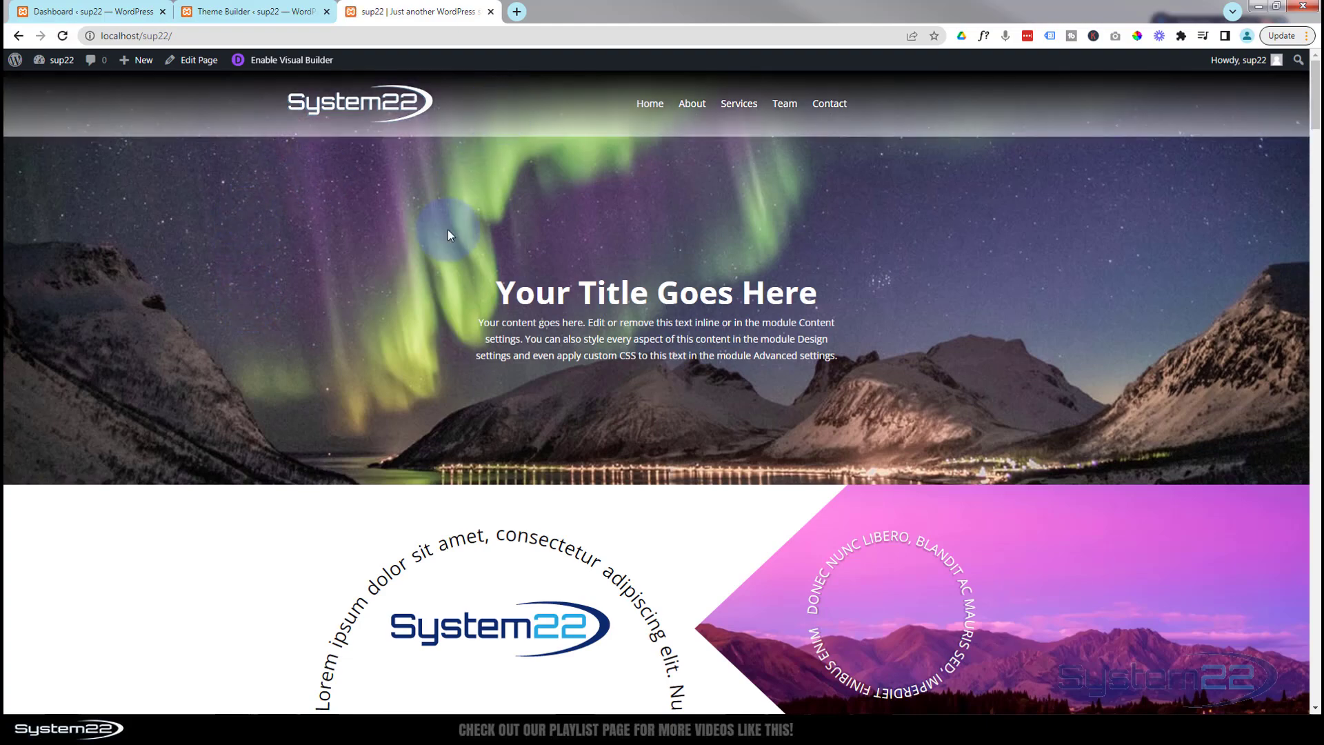
- Examine the transparent header's sticky behaviour and hover gradient over the homepage's different sections
{"action": "scroll", "coordinate": [378, 302], "scroll_direction": "down", "scroll_amount": 3}
{"action": "scroll", "coordinate": [377, 301], "scroll_direction": "down", "scroll_amount": 6}
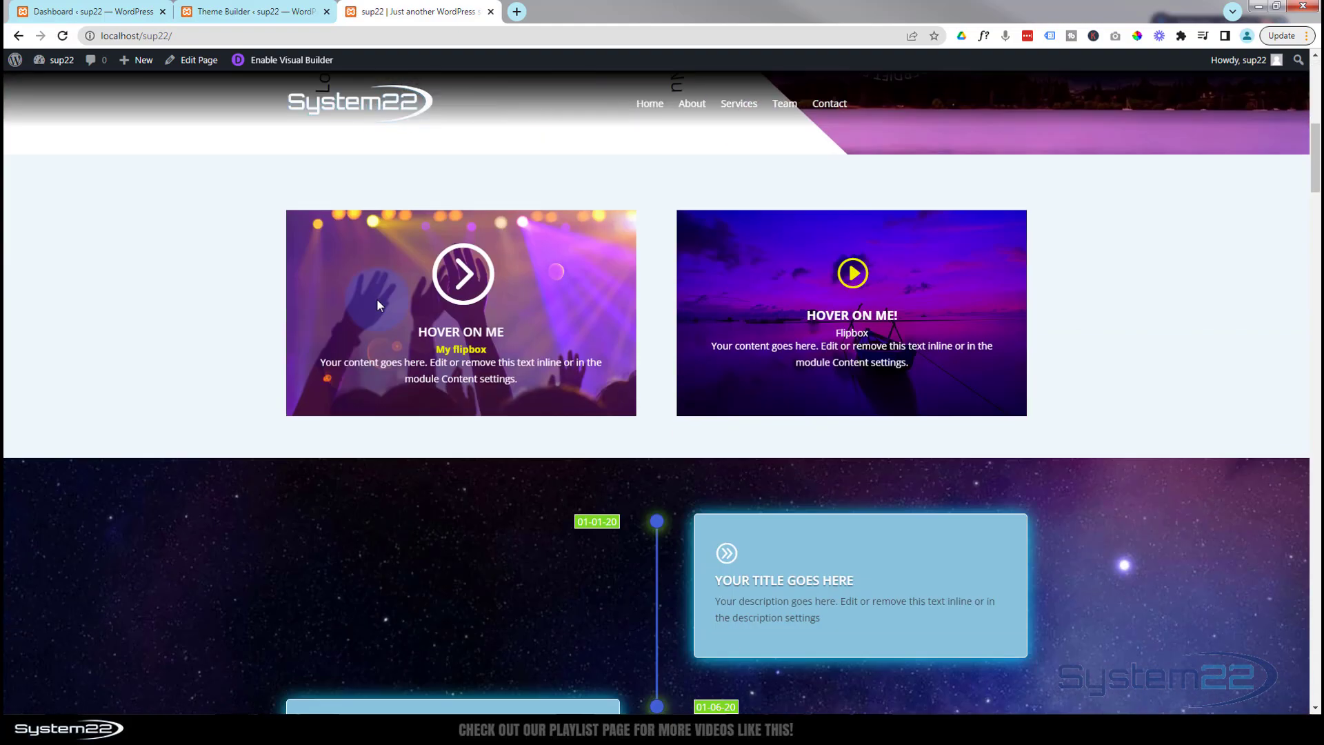
{"action": "scroll", "coordinate": [316, 259], "scroll_direction": "up", "scroll_amount": 1}
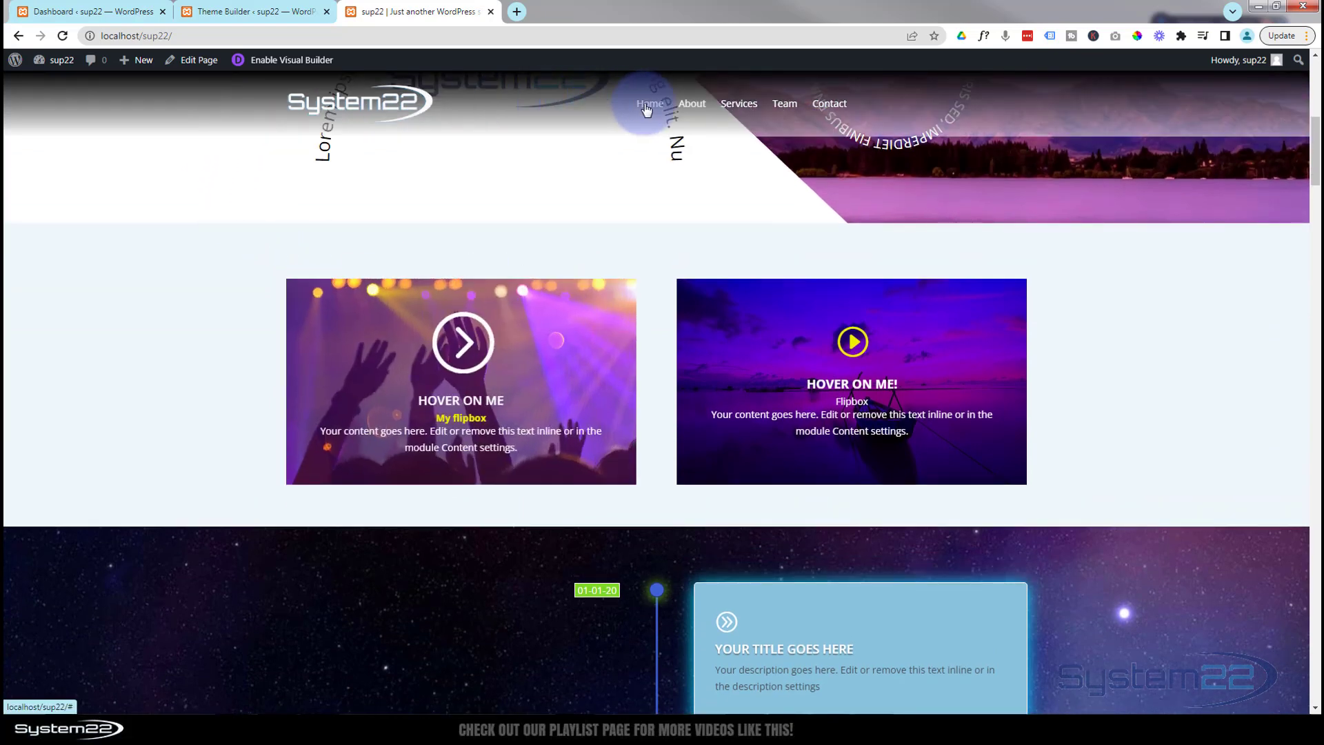
{"action": "scroll", "coordinate": [554, 220], "scroll_direction": "down", "scroll_amount": 3}
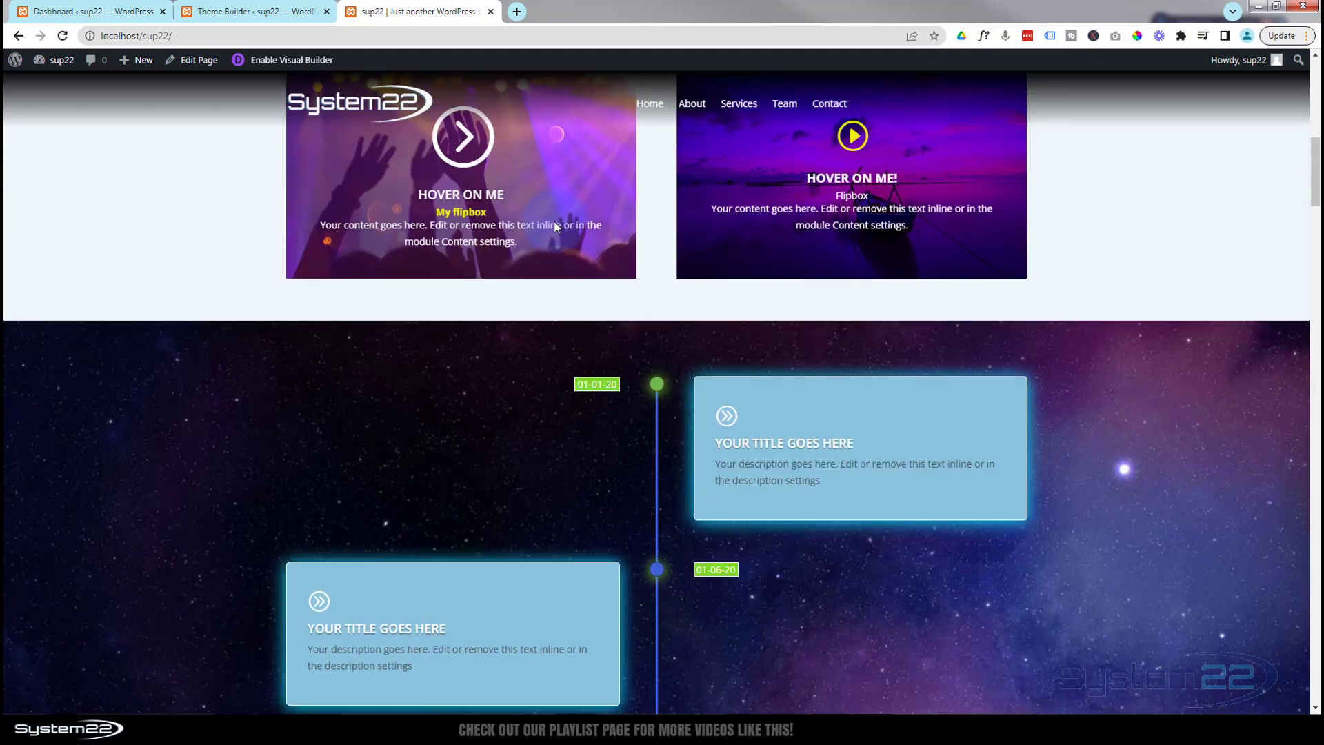
{"action": "scroll", "coordinate": [553, 220], "scroll_direction": "up", "scroll_amount": 1}
{"action": "scroll", "coordinate": [555, 220], "scroll_direction": "up", "scroll_amount": 10}
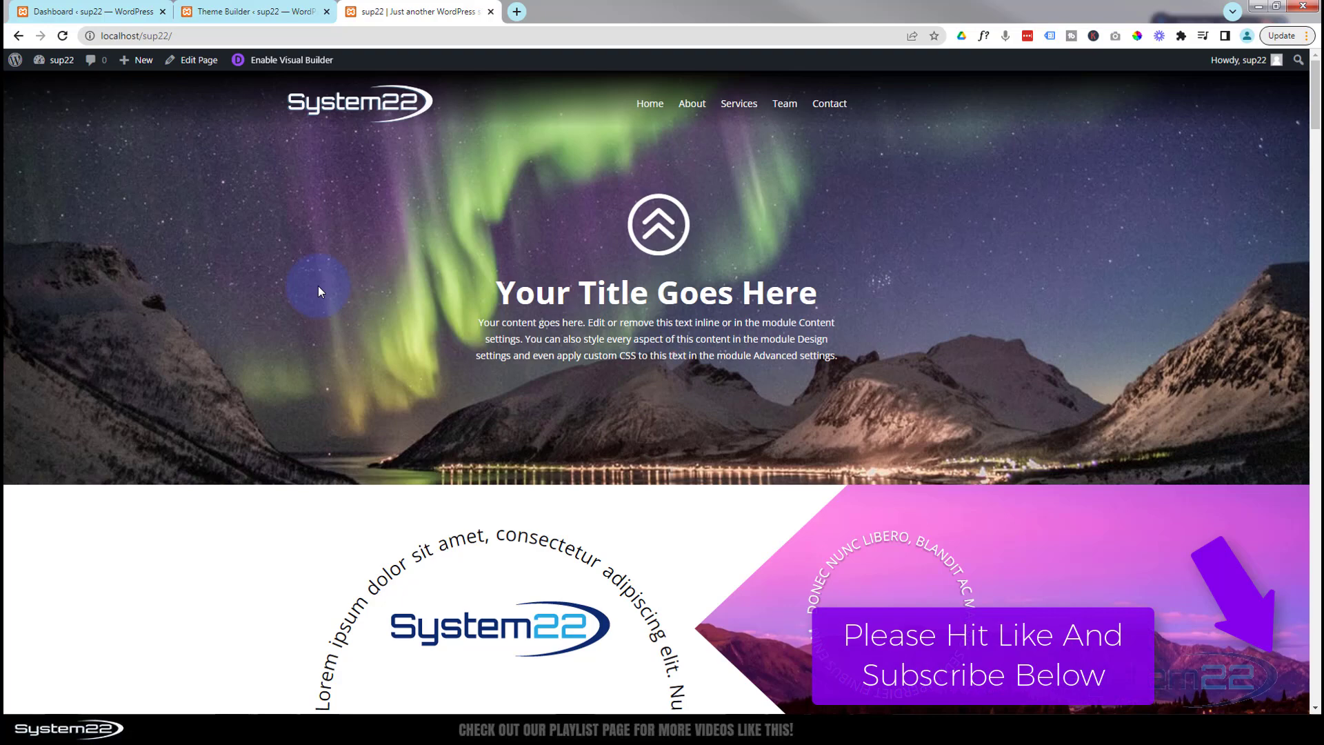
{"action": "scroll", "coordinate": [319, 283], "scroll_direction": "down", "scroll_amount": 3}
{"action": "scroll", "coordinate": [321, 283], "scroll_direction": "down", "scroll_amount": 5}
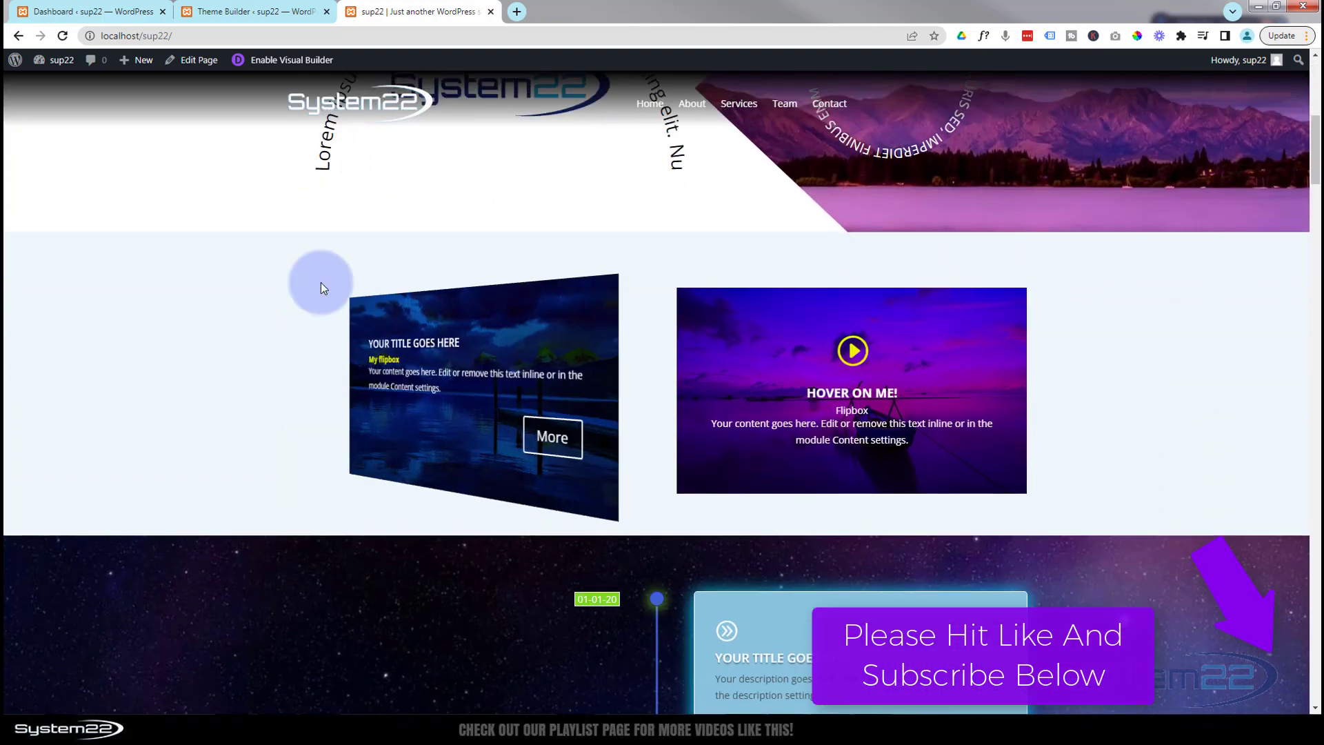
{"action": "scroll", "coordinate": [321, 282], "scroll_direction": "up", "scroll_amount": 8}
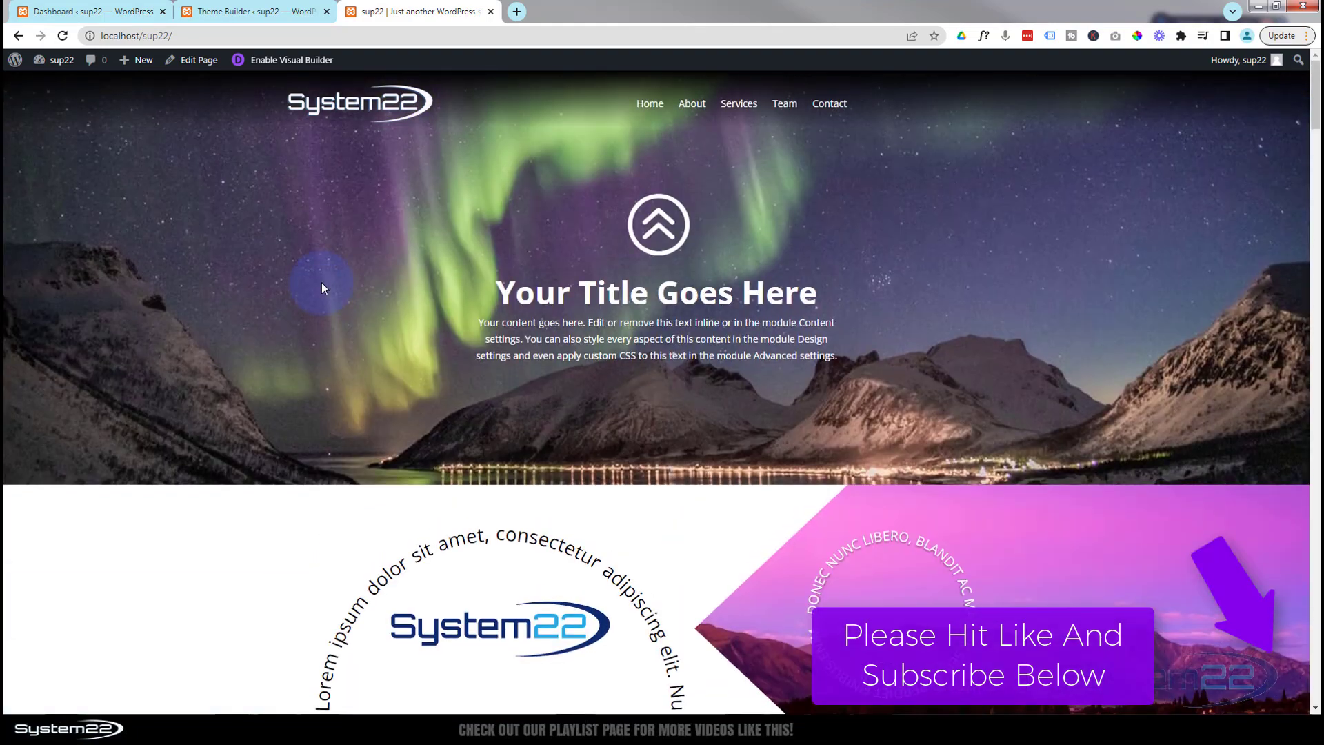